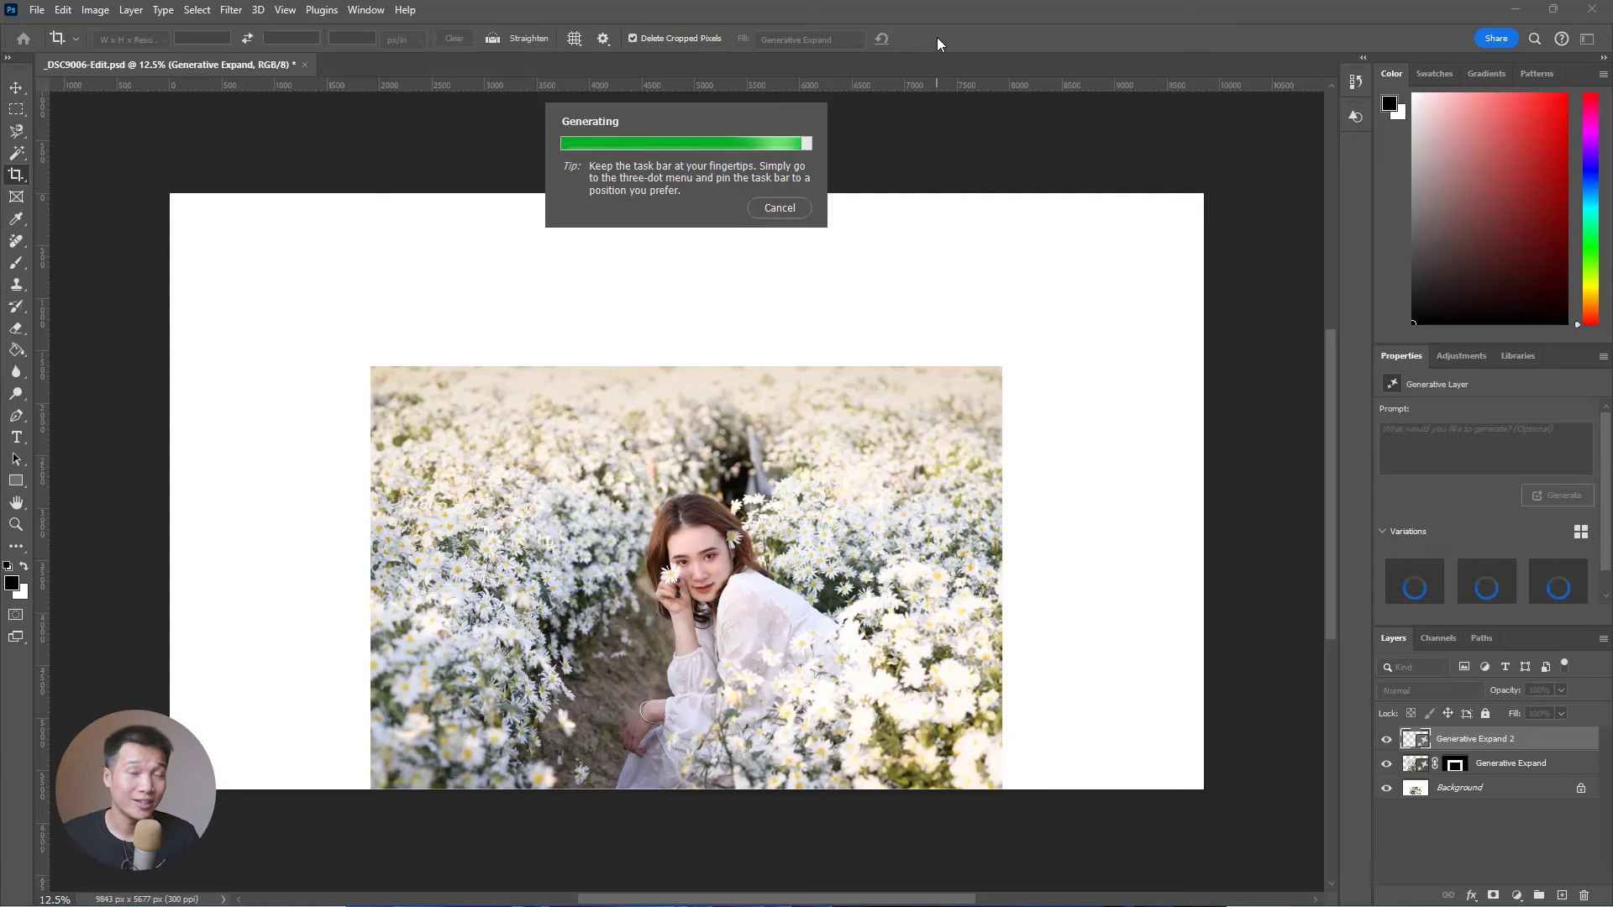
Step: Marquee-select the top strip of the canvas and generate a 'sunset sky' fill there
left_click_drag(203, 212, 1235, 338)
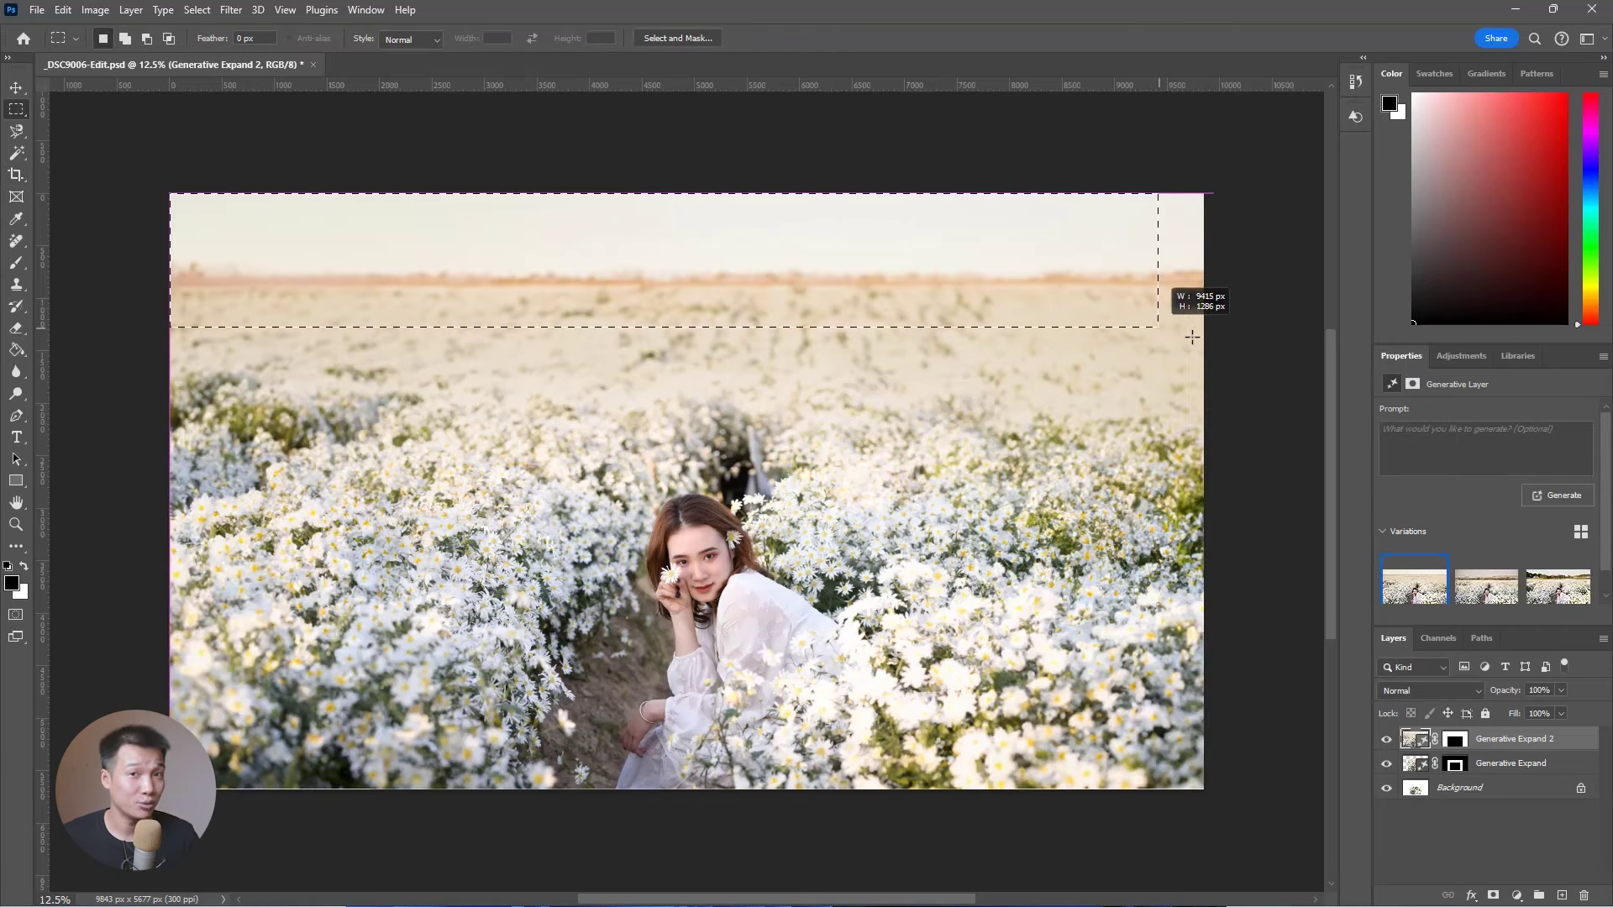
type("sunset sky")
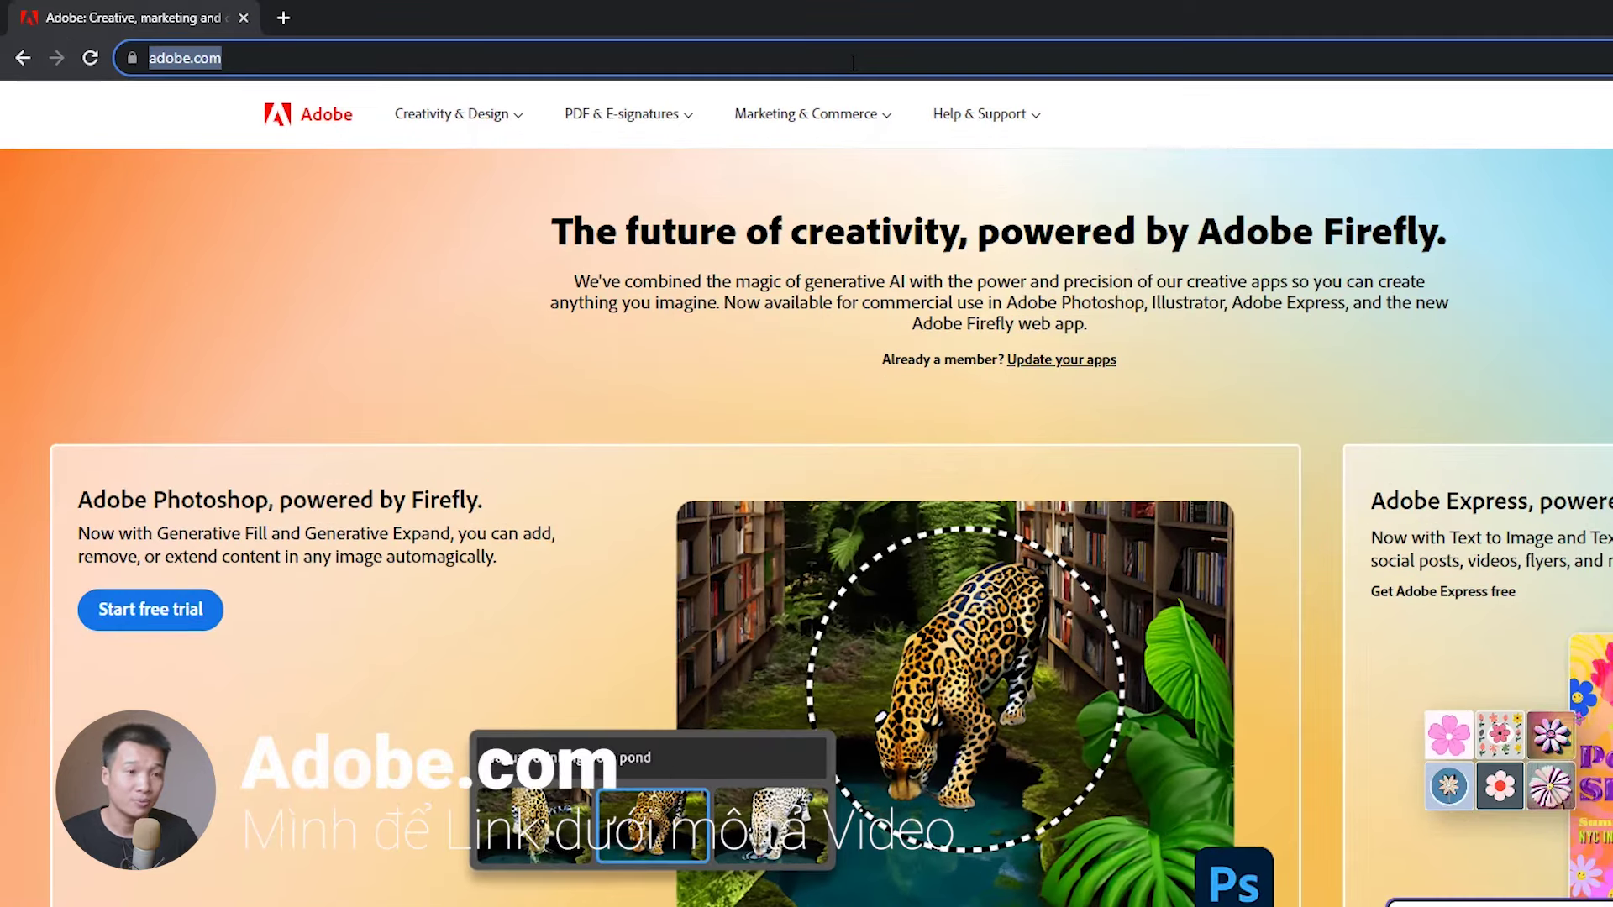
Step: Switch Adobe.com to the 'Việt Nam - Tiếng Việt' site and go to the 'Đăng nhập' sign-in page
left_click(672, 567)
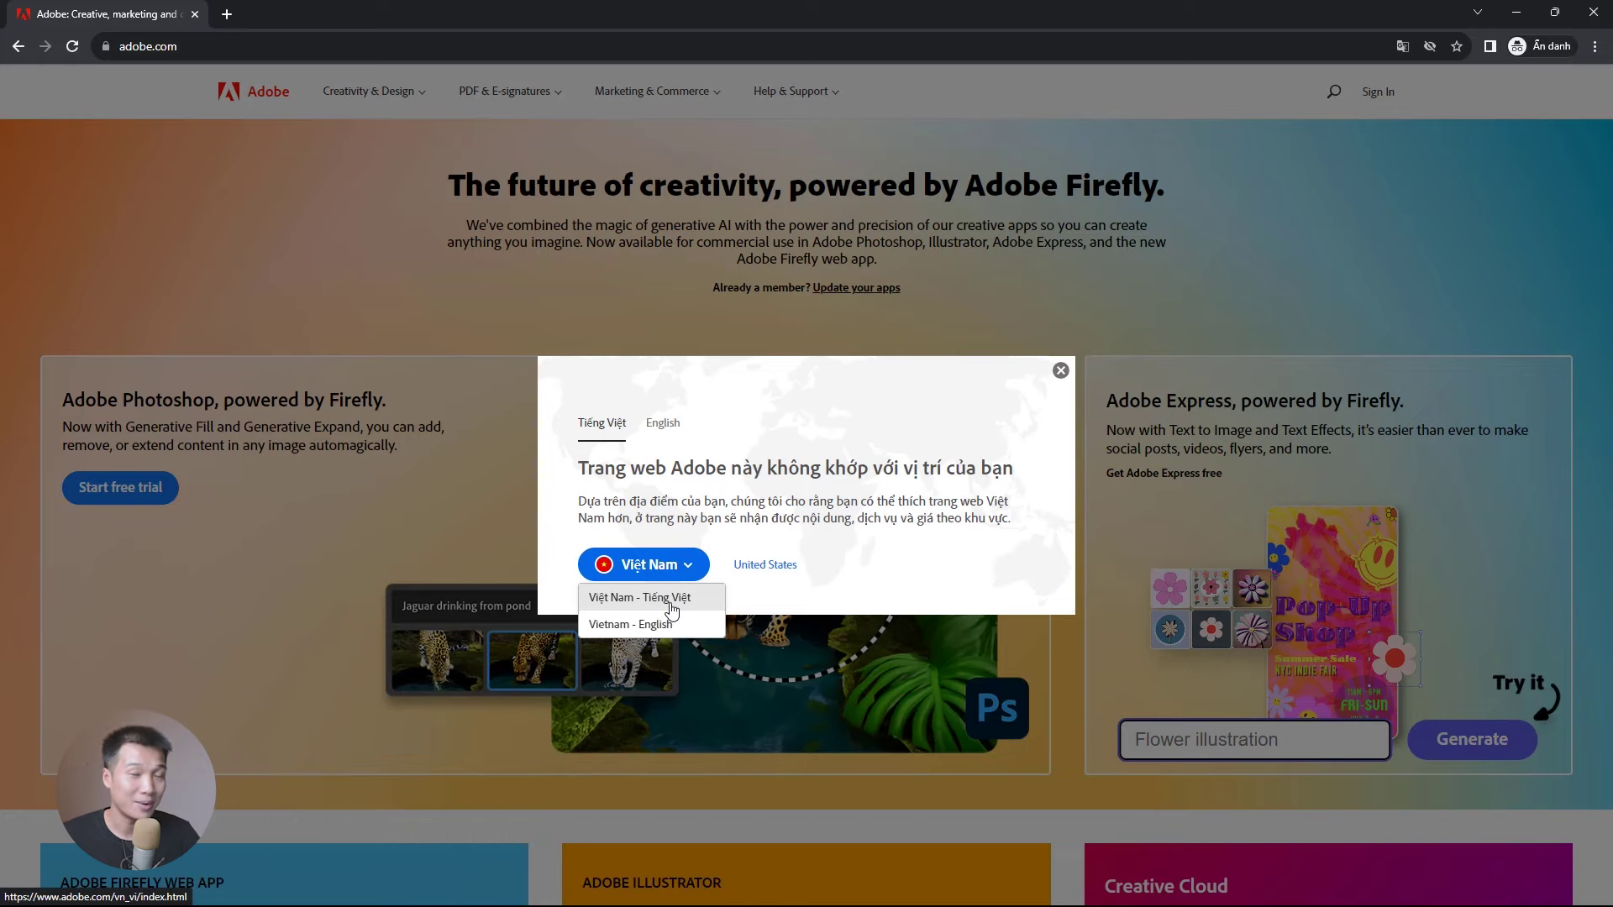
left_click(672, 598)
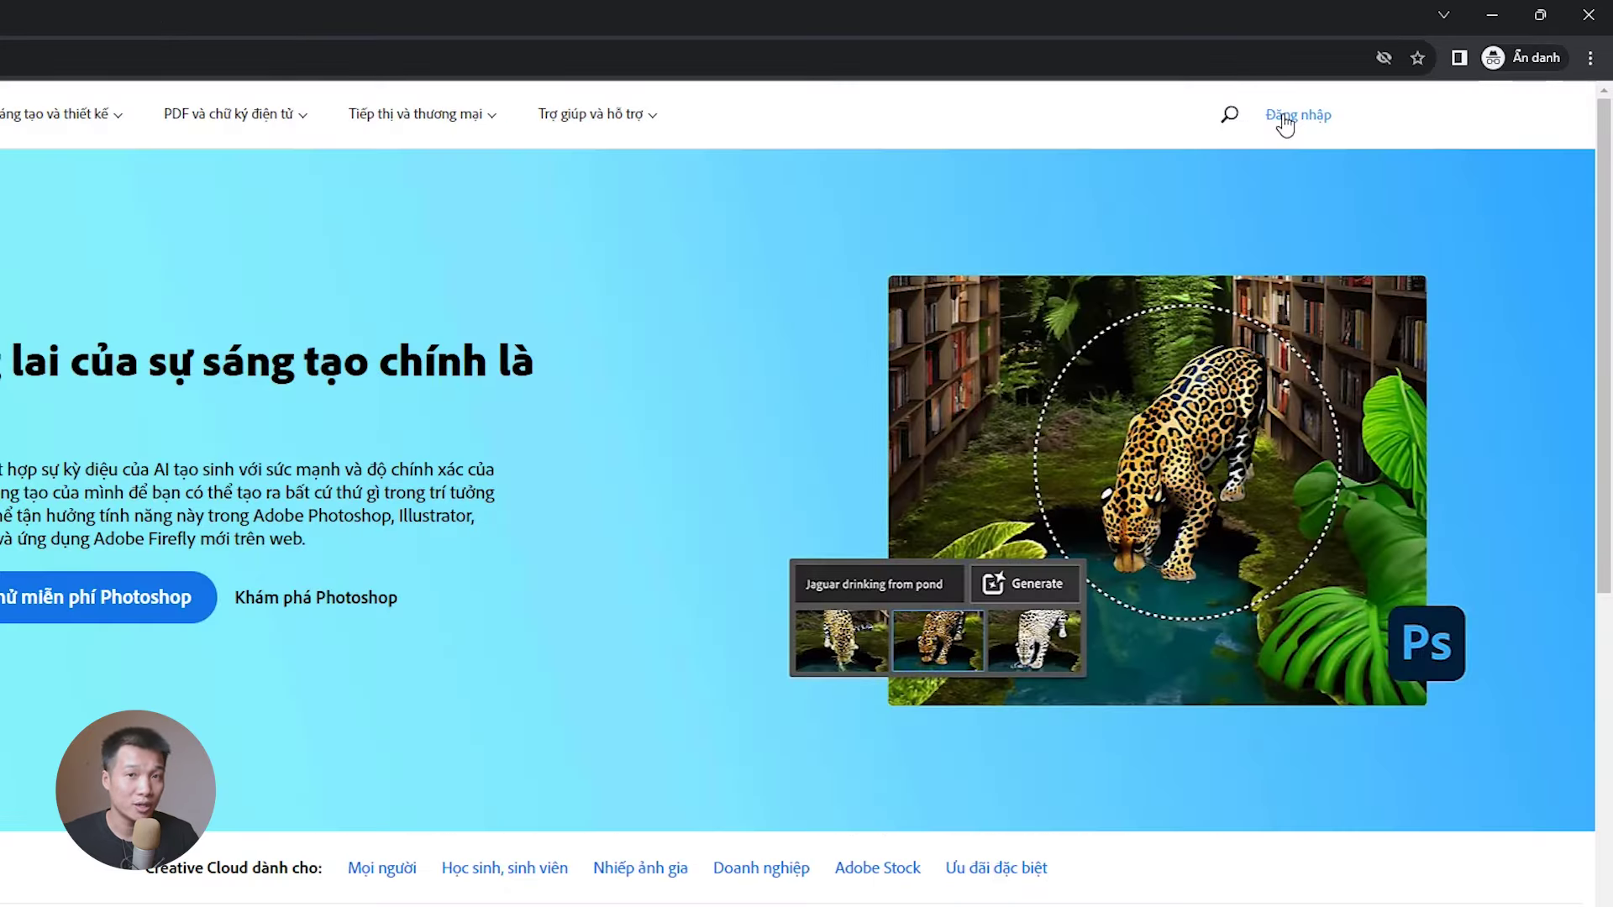
left_click(1285, 120)
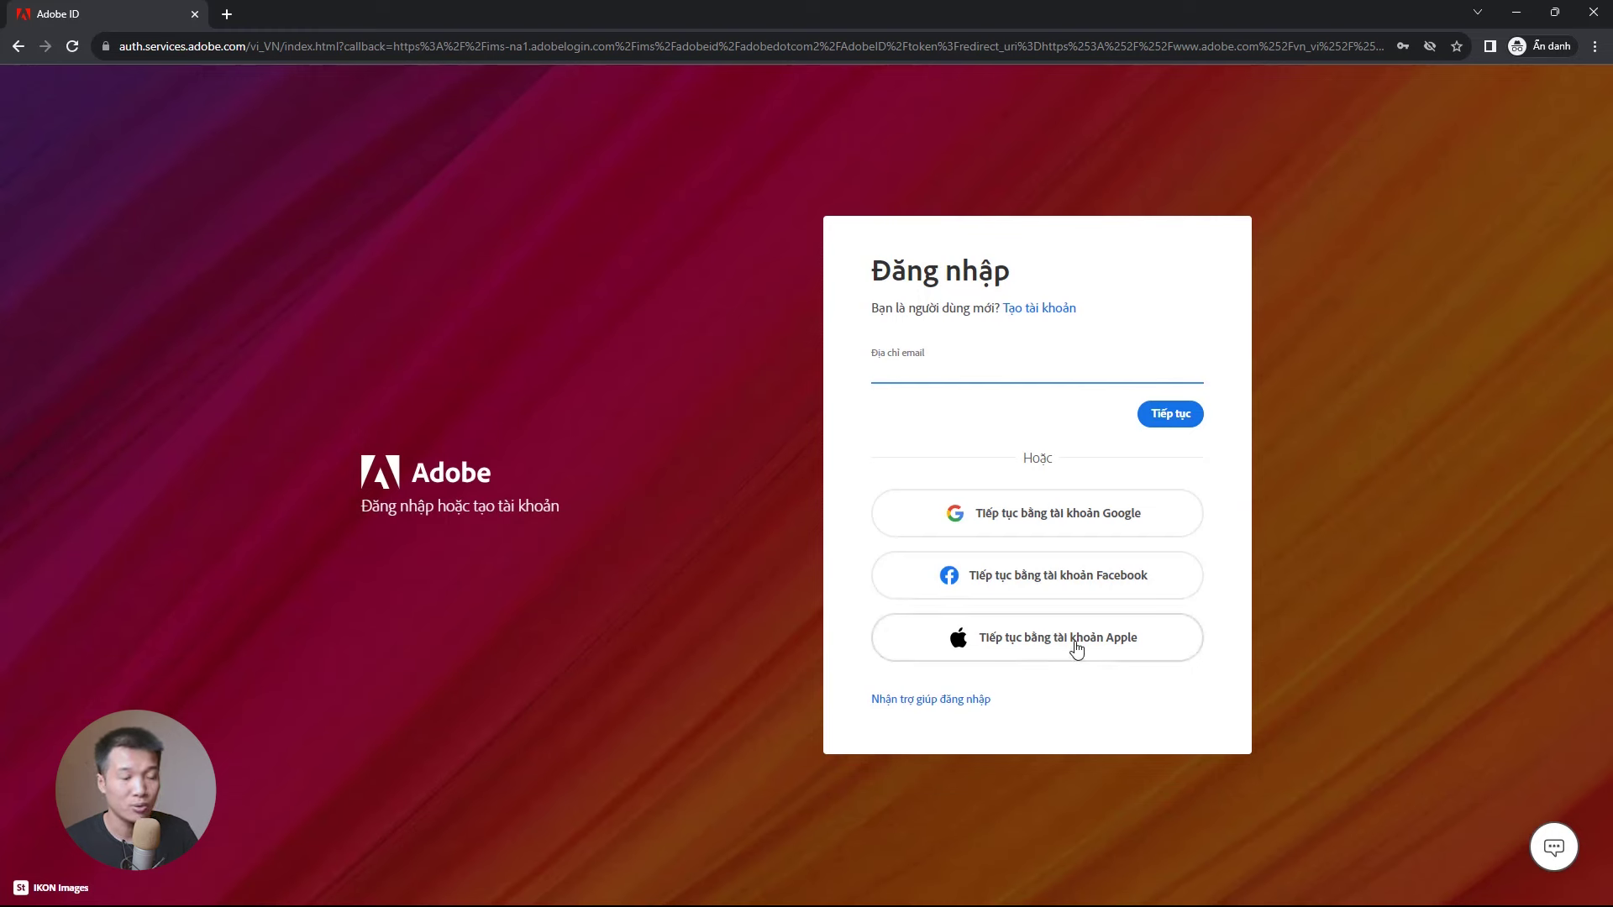
Step: Start a new Adobe account ('Tạo tài khoản'), autofill the saved email and password, and show the password
left_click(1054, 309)
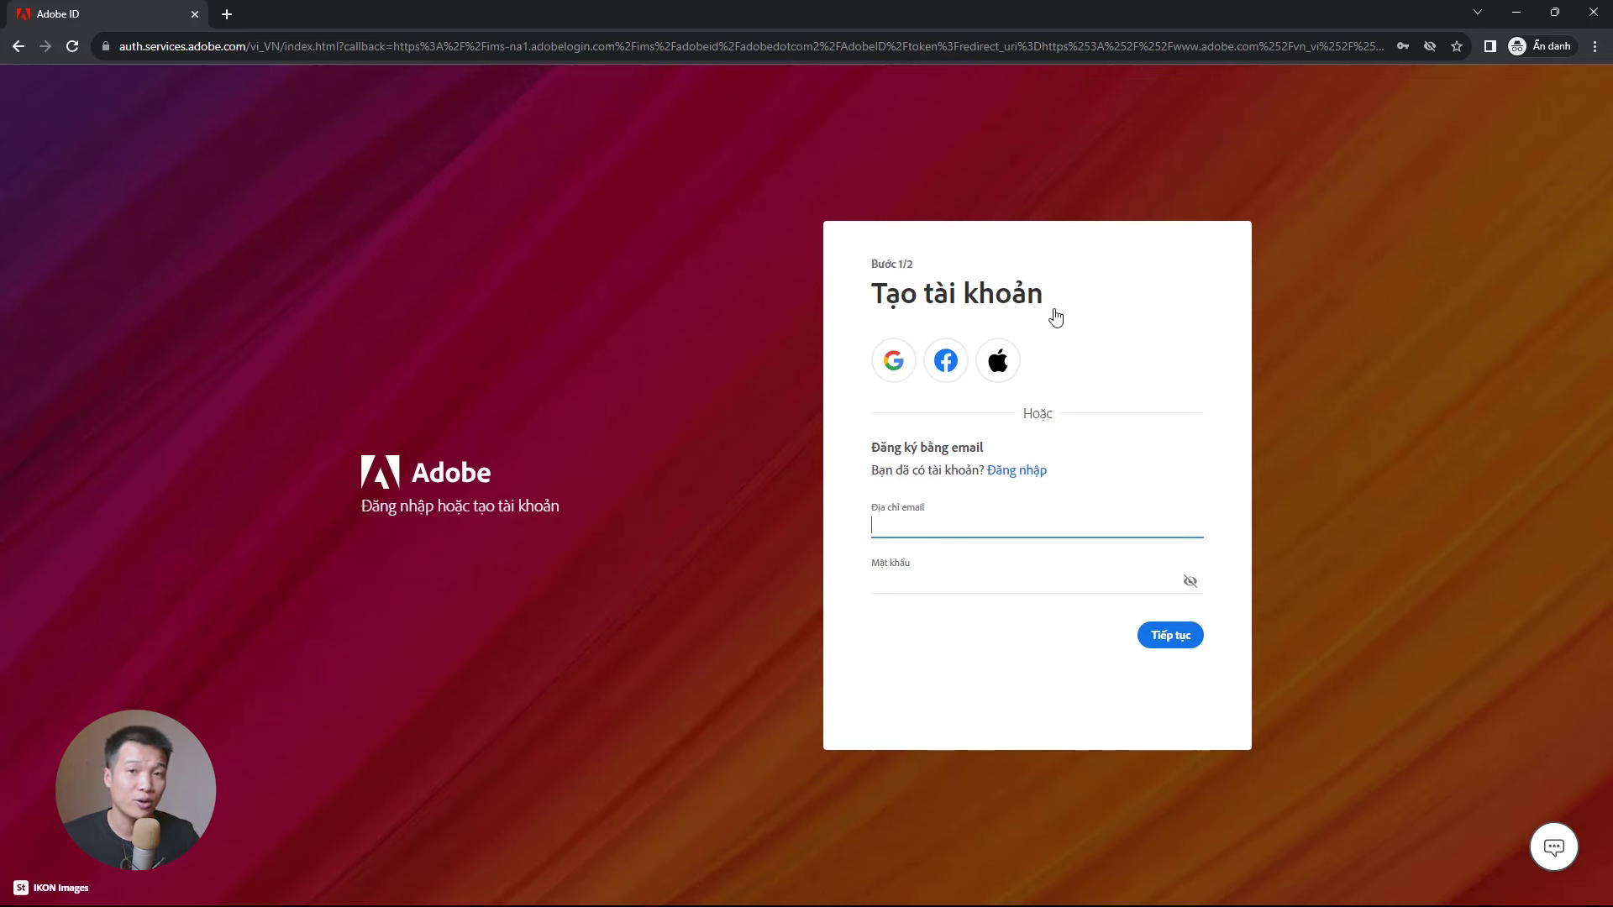
key("Down")
key("Return")
key("Tab")
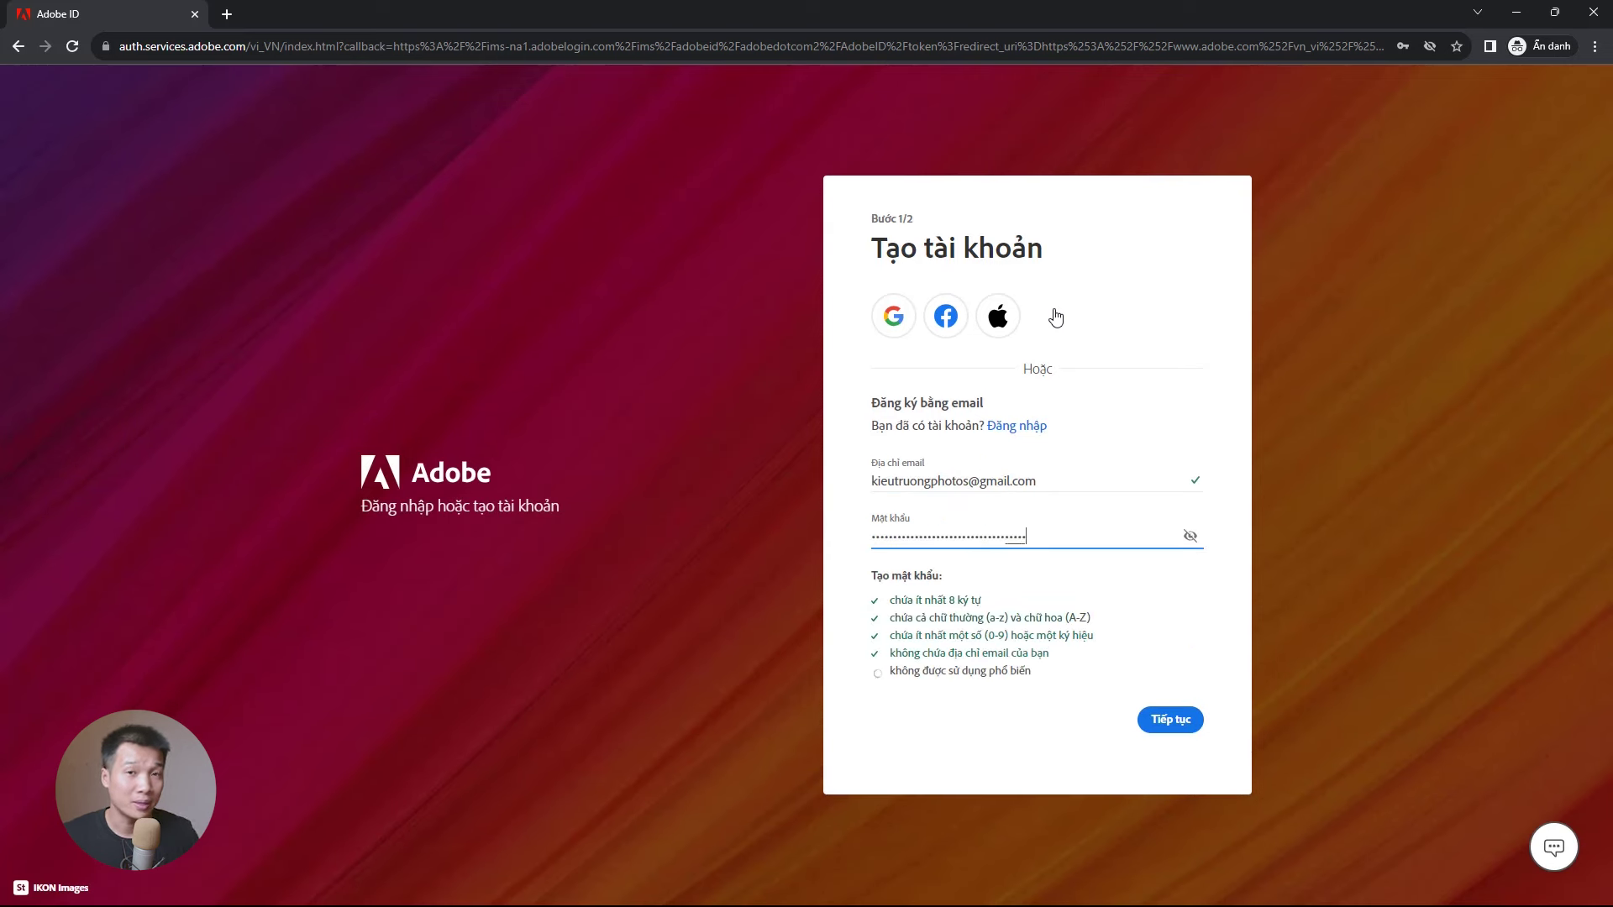
left_click(1172, 536)
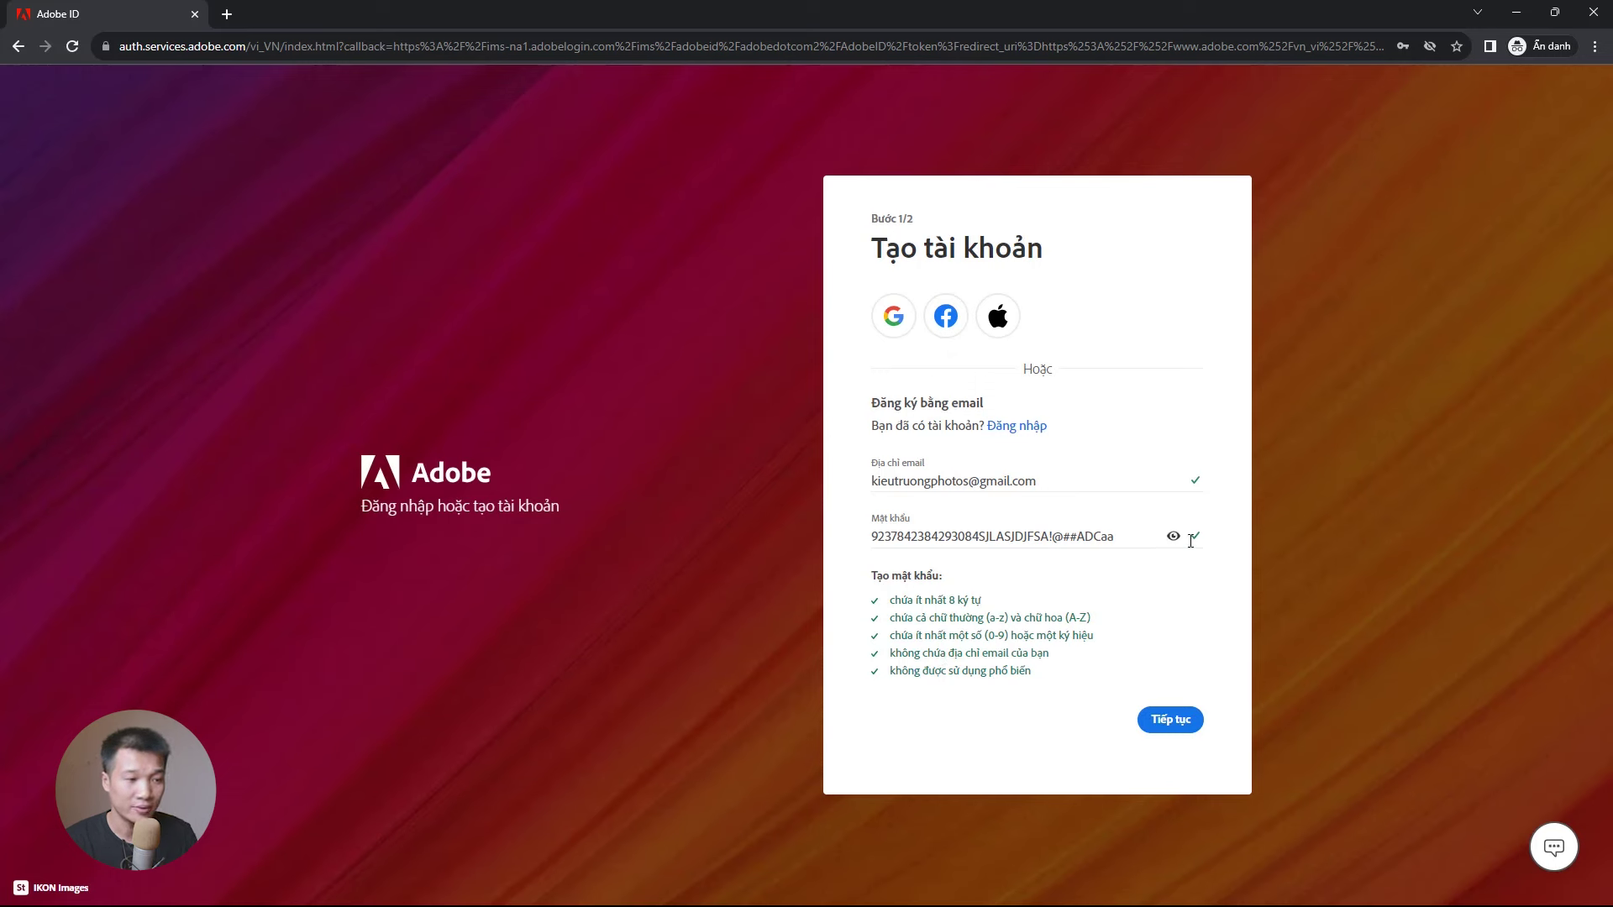
Step: Continue to step 2 and enter the first name, last name and birth year
left_click(1170, 720)
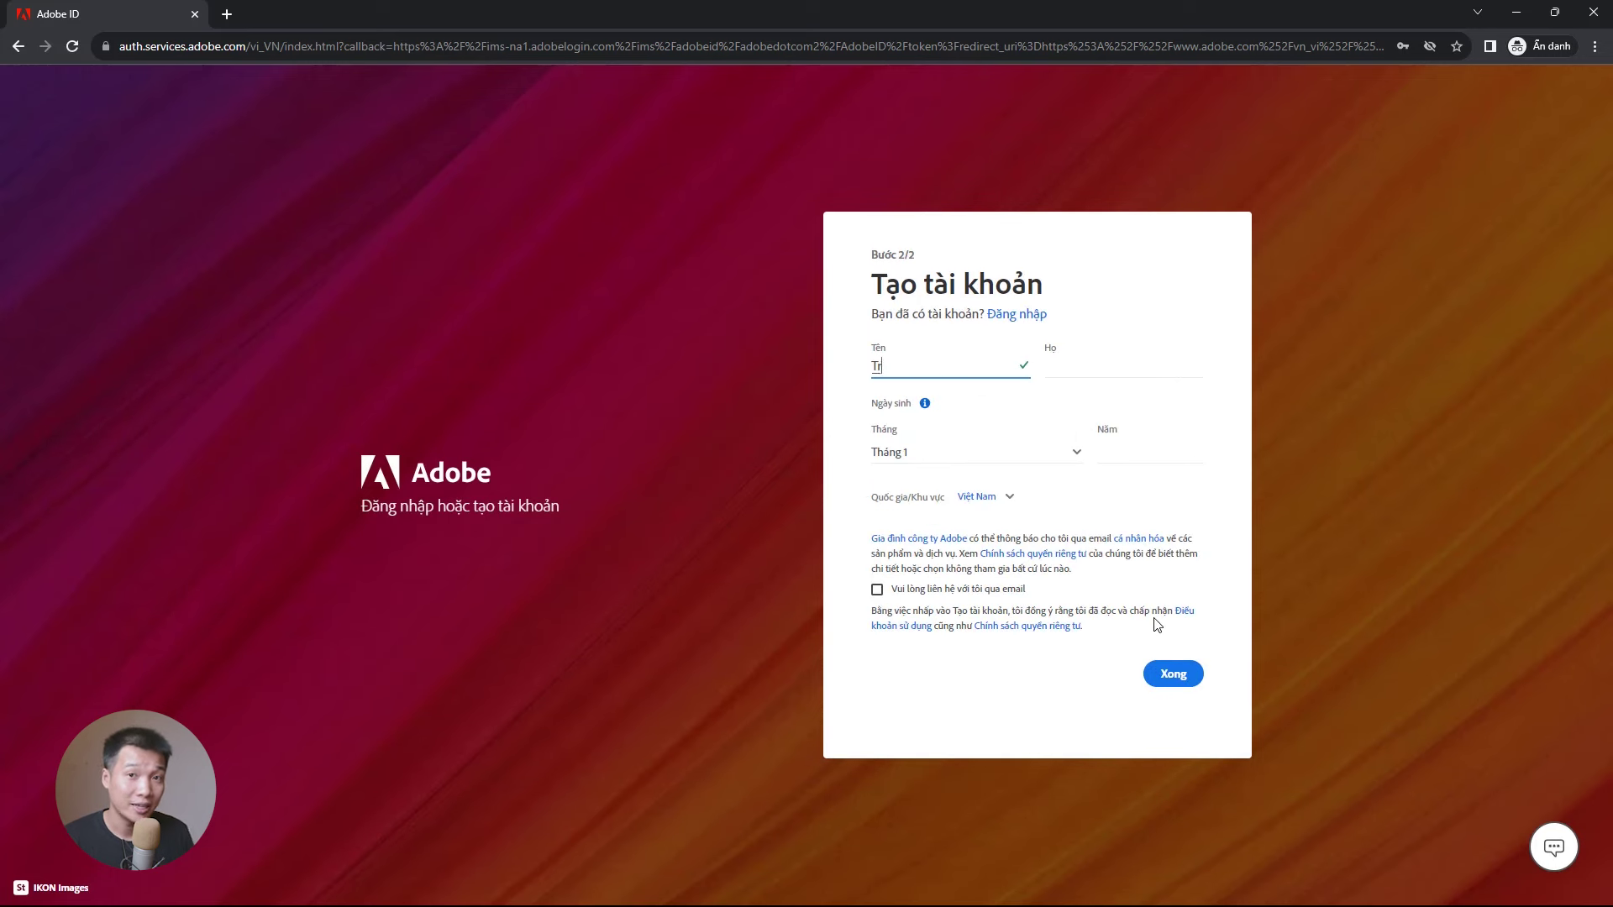
type("Trường")
key("Tab")
type("Kiều")
key("Tab")
key("Tab")
type("1999")
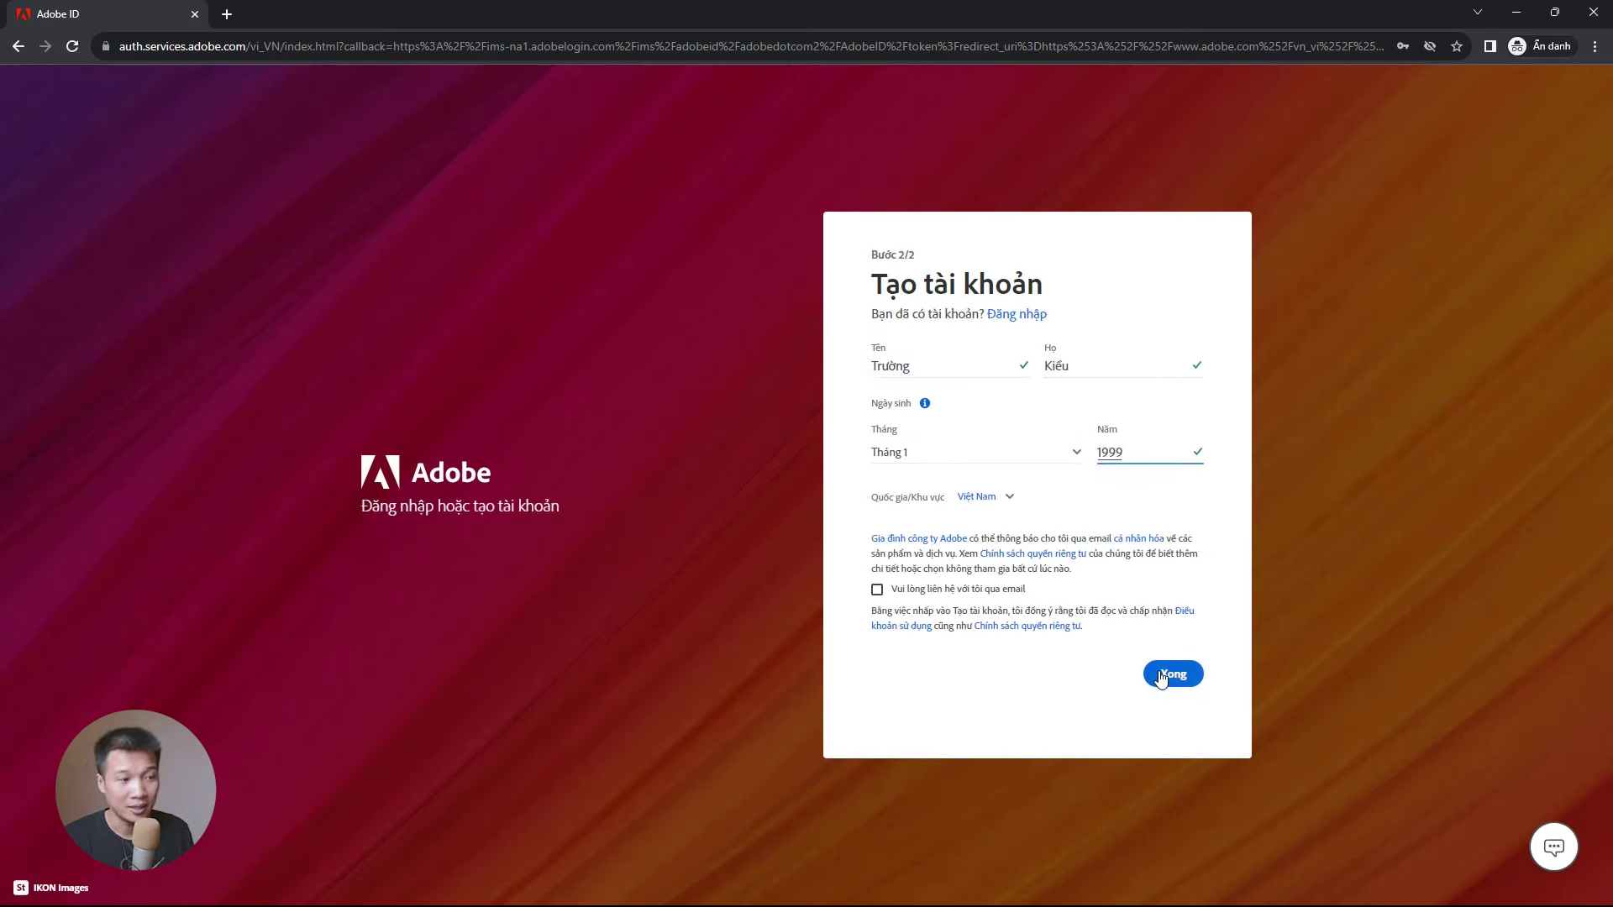
Step: Keep Việt Nam as the country and finish creating the account with 'Xong'
left_click(999, 498)
left_click(1006, 499)
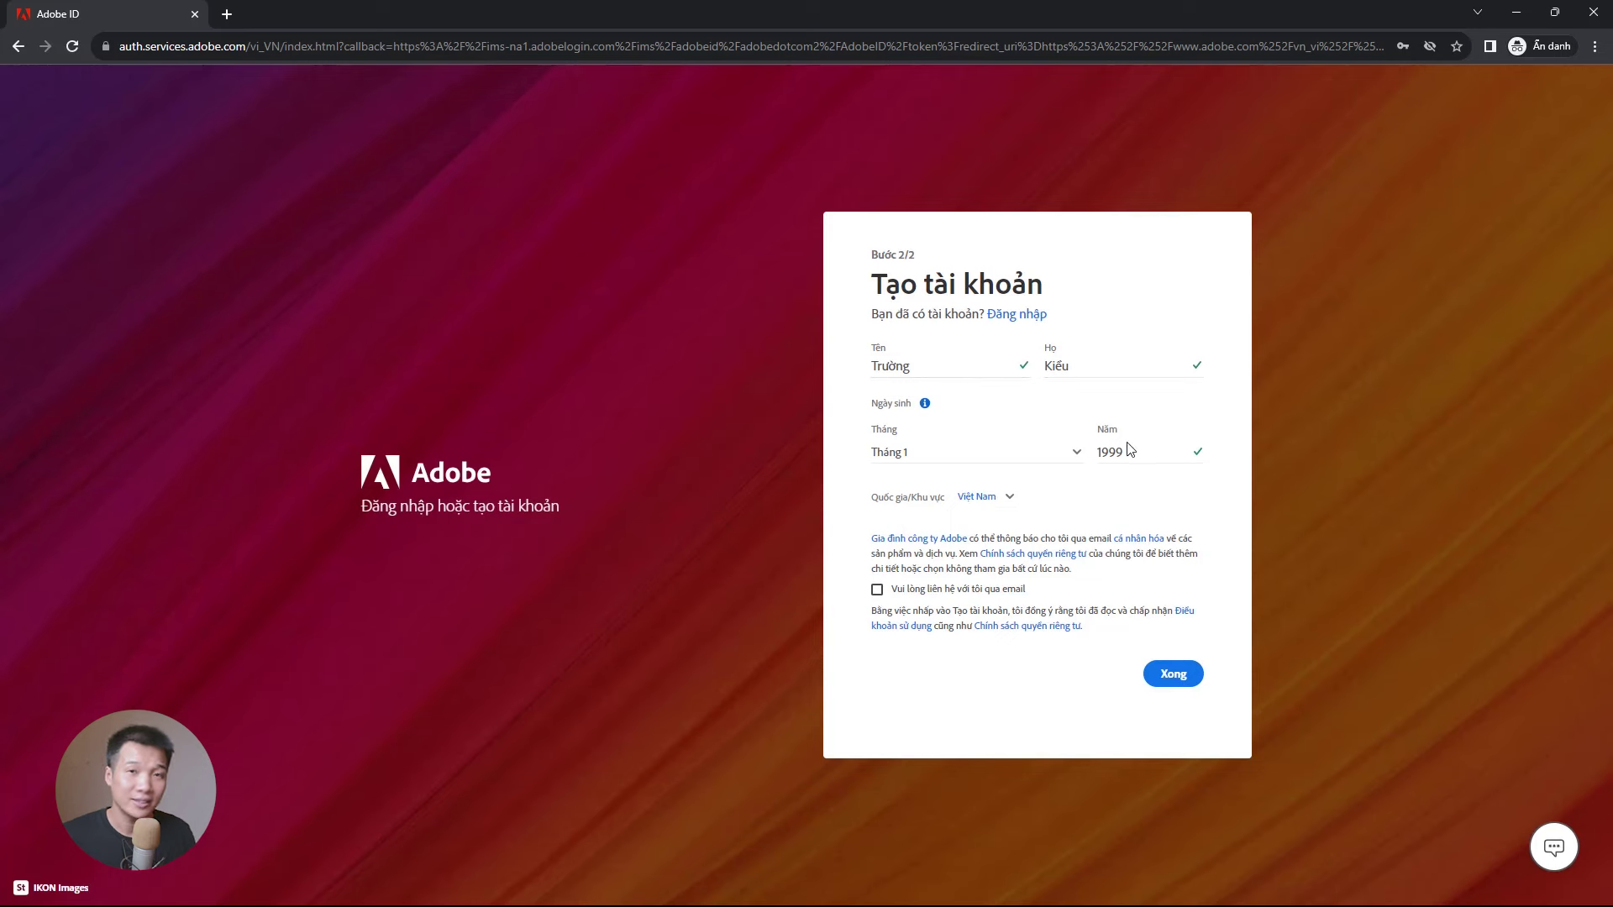
left_click(1175, 679)
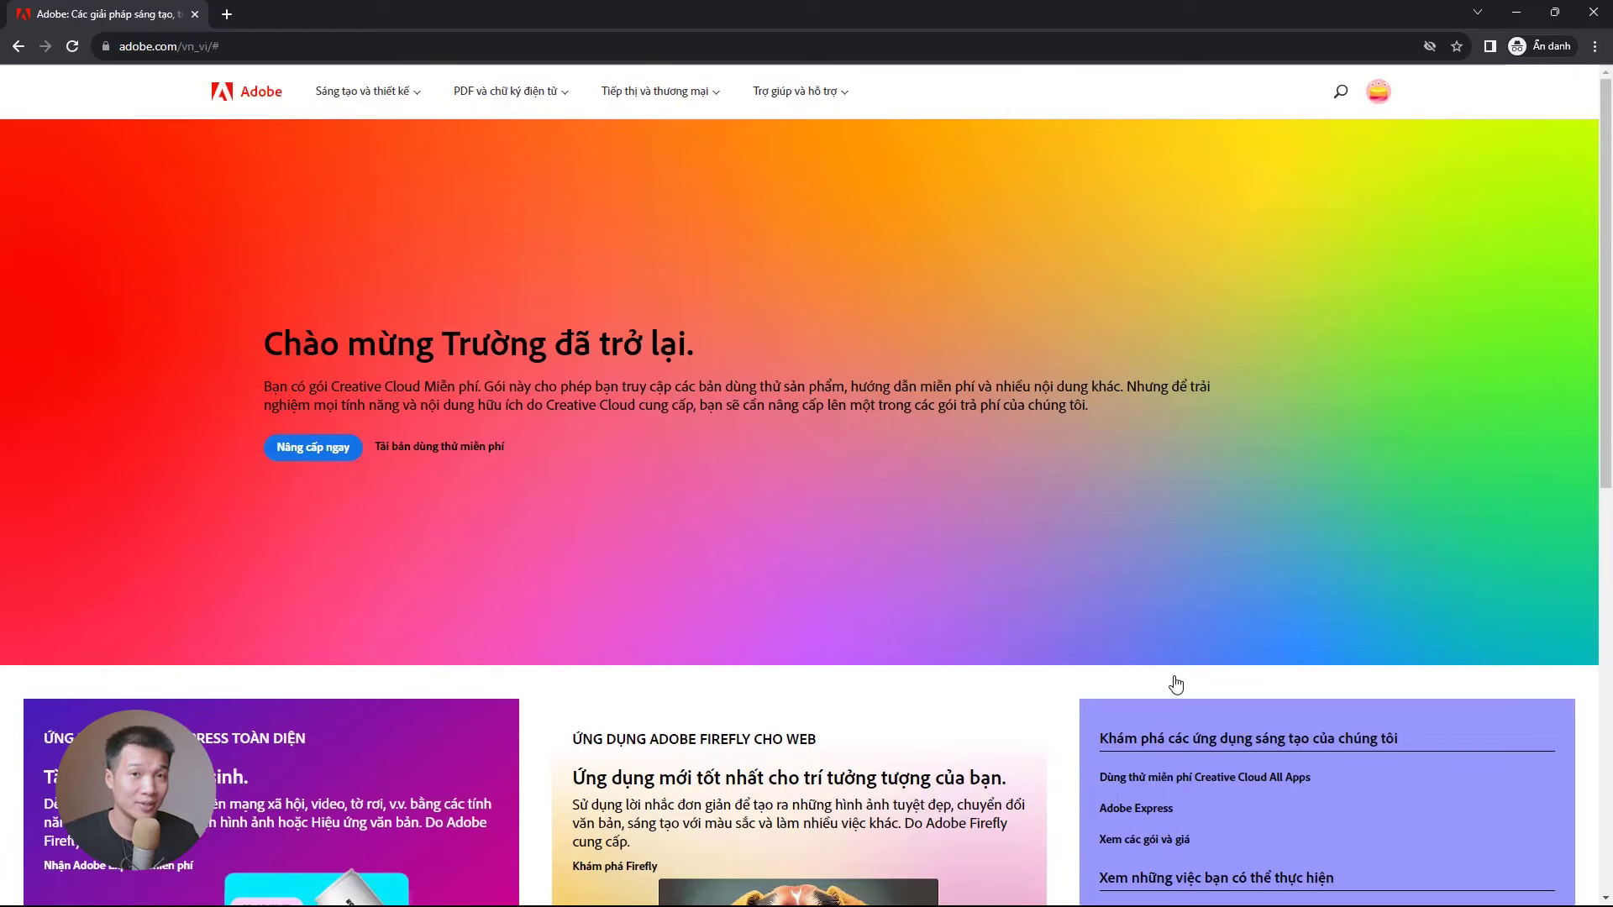
left_click(403, 93)
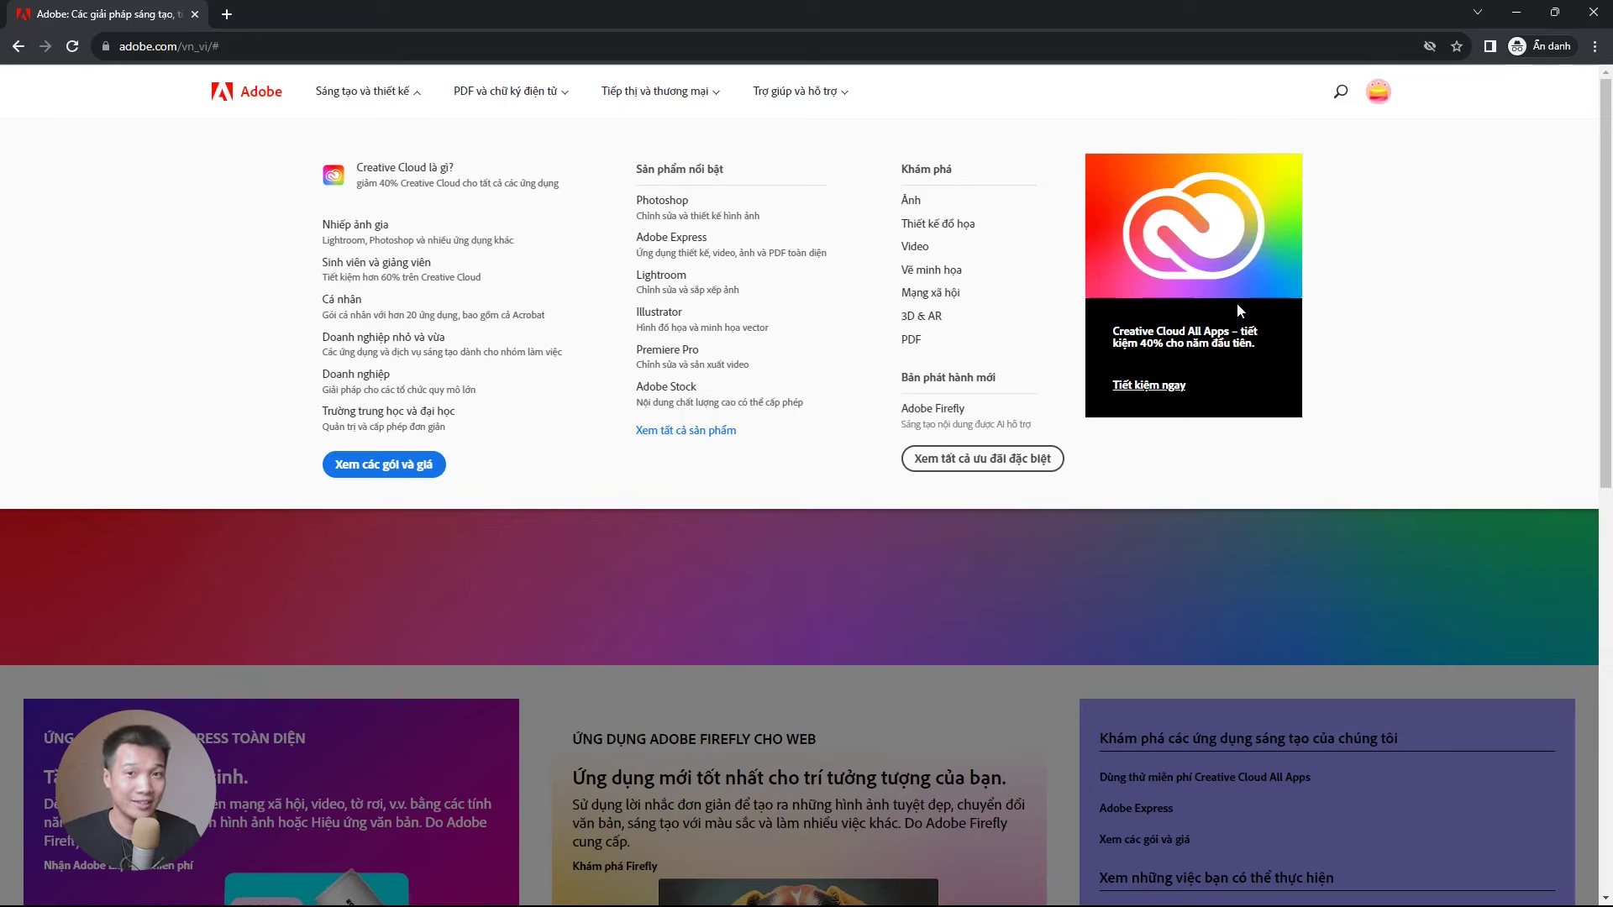
Step: Scroll down the home page and open the 'Dùng thử miễn phí Creative Cloud All Apps' trial offer
scroll(1070, 567, "down", 1)
scroll(1072, 571, "down", 4)
scroll(1071, 571, "down", 2)
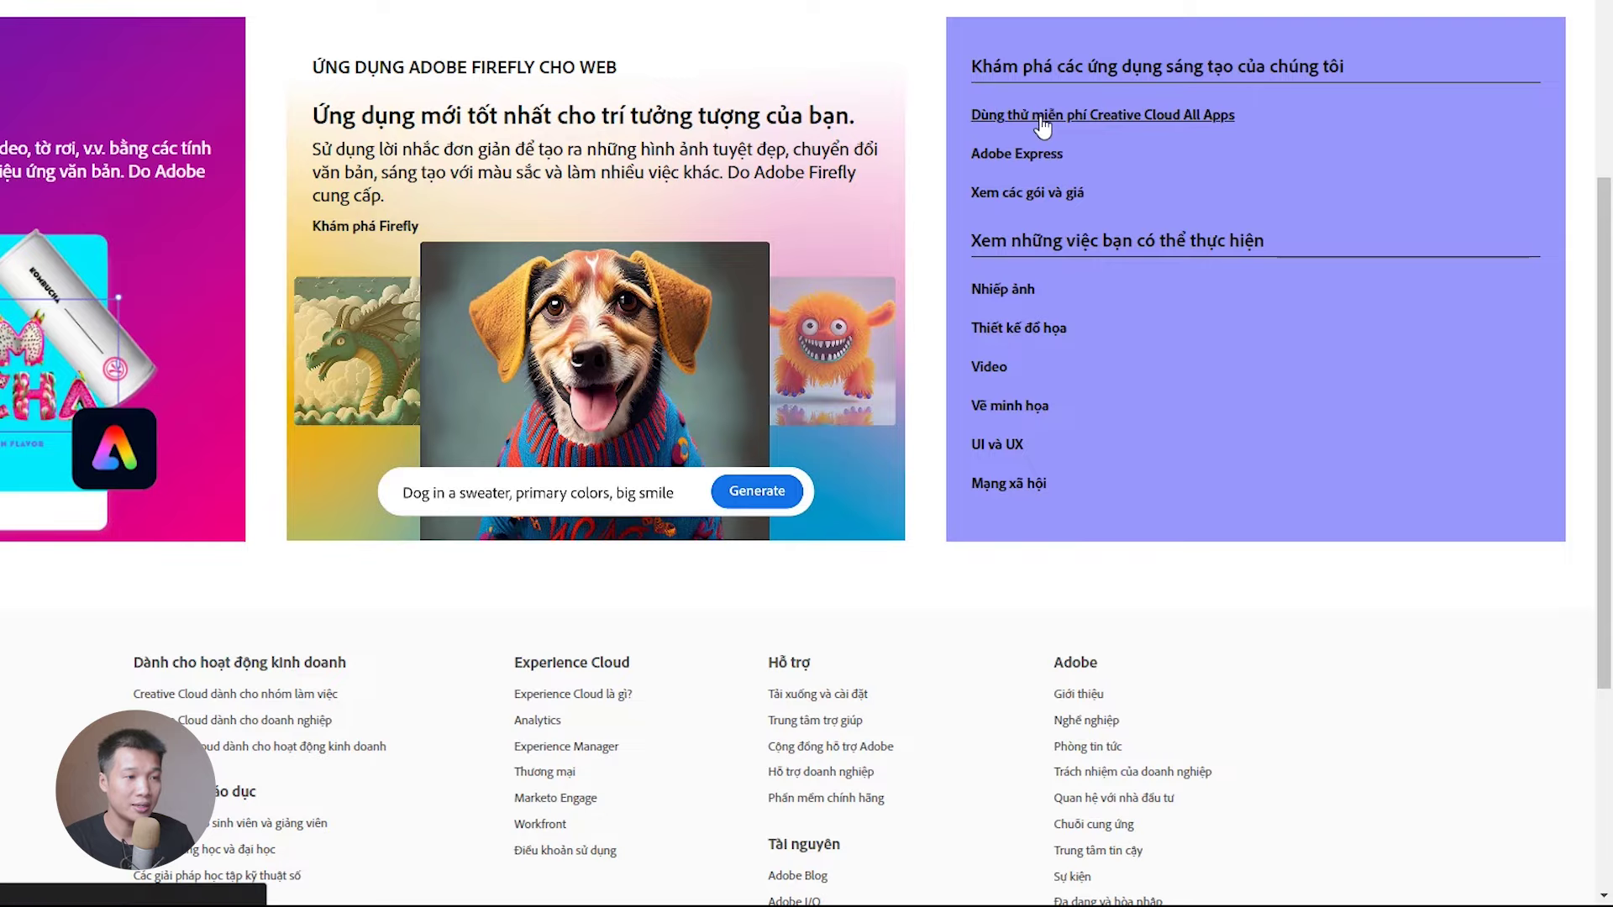
left_click(1042, 117)
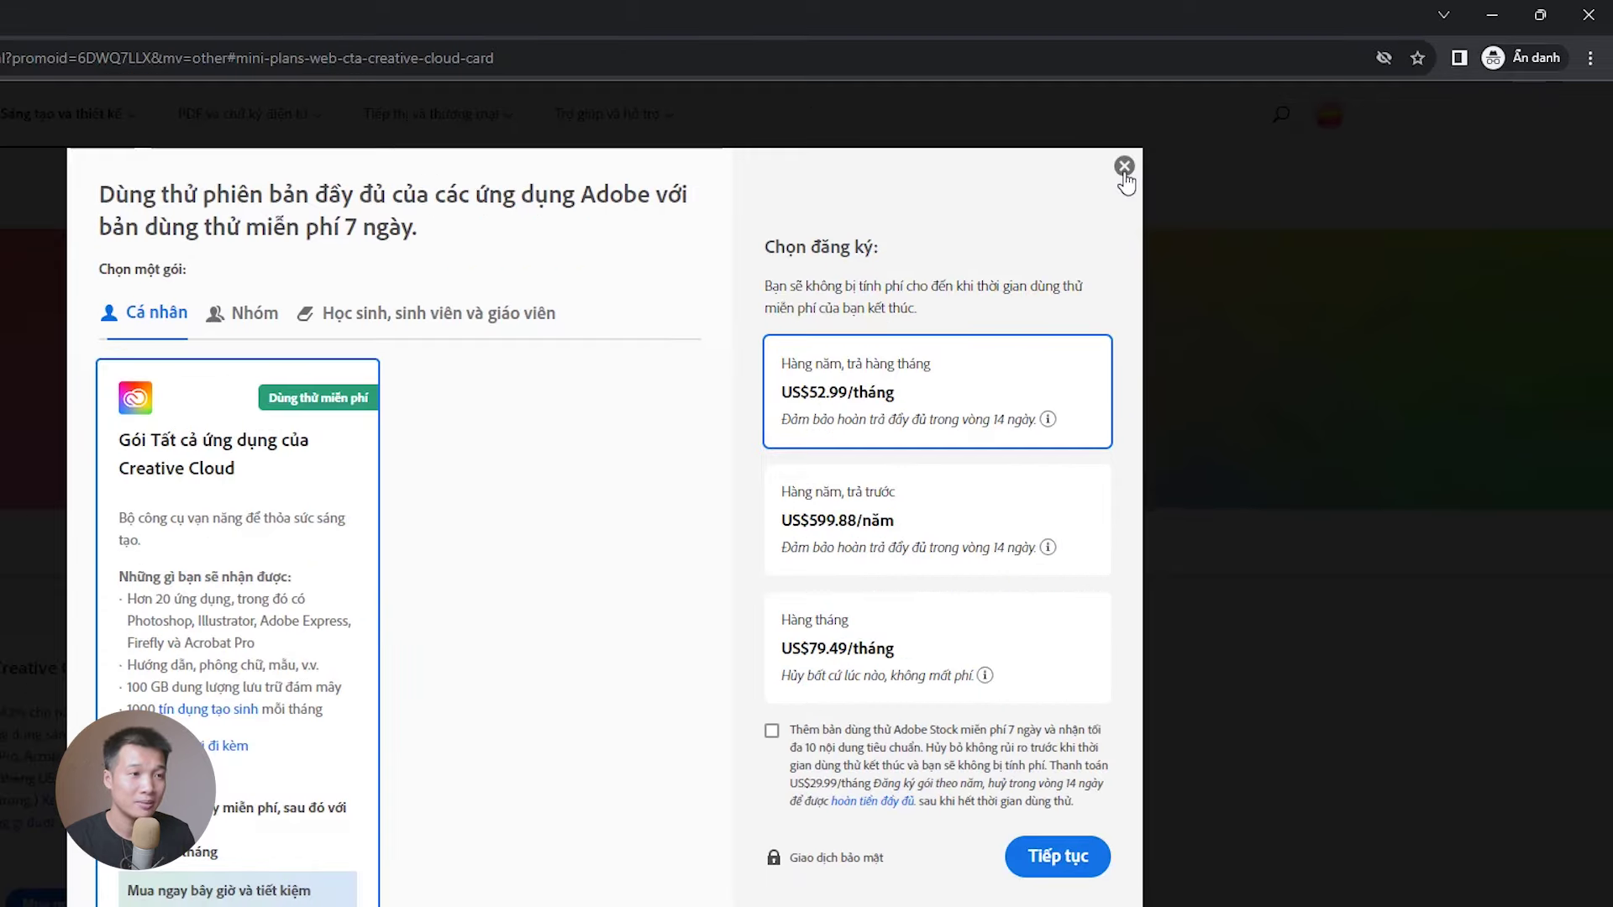
Step: Dismiss the All Apps offer and pick Photoshop's Nhiếp ảnh (Photography) trial, billed yearly, paid monthly
left_click(1123, 172)
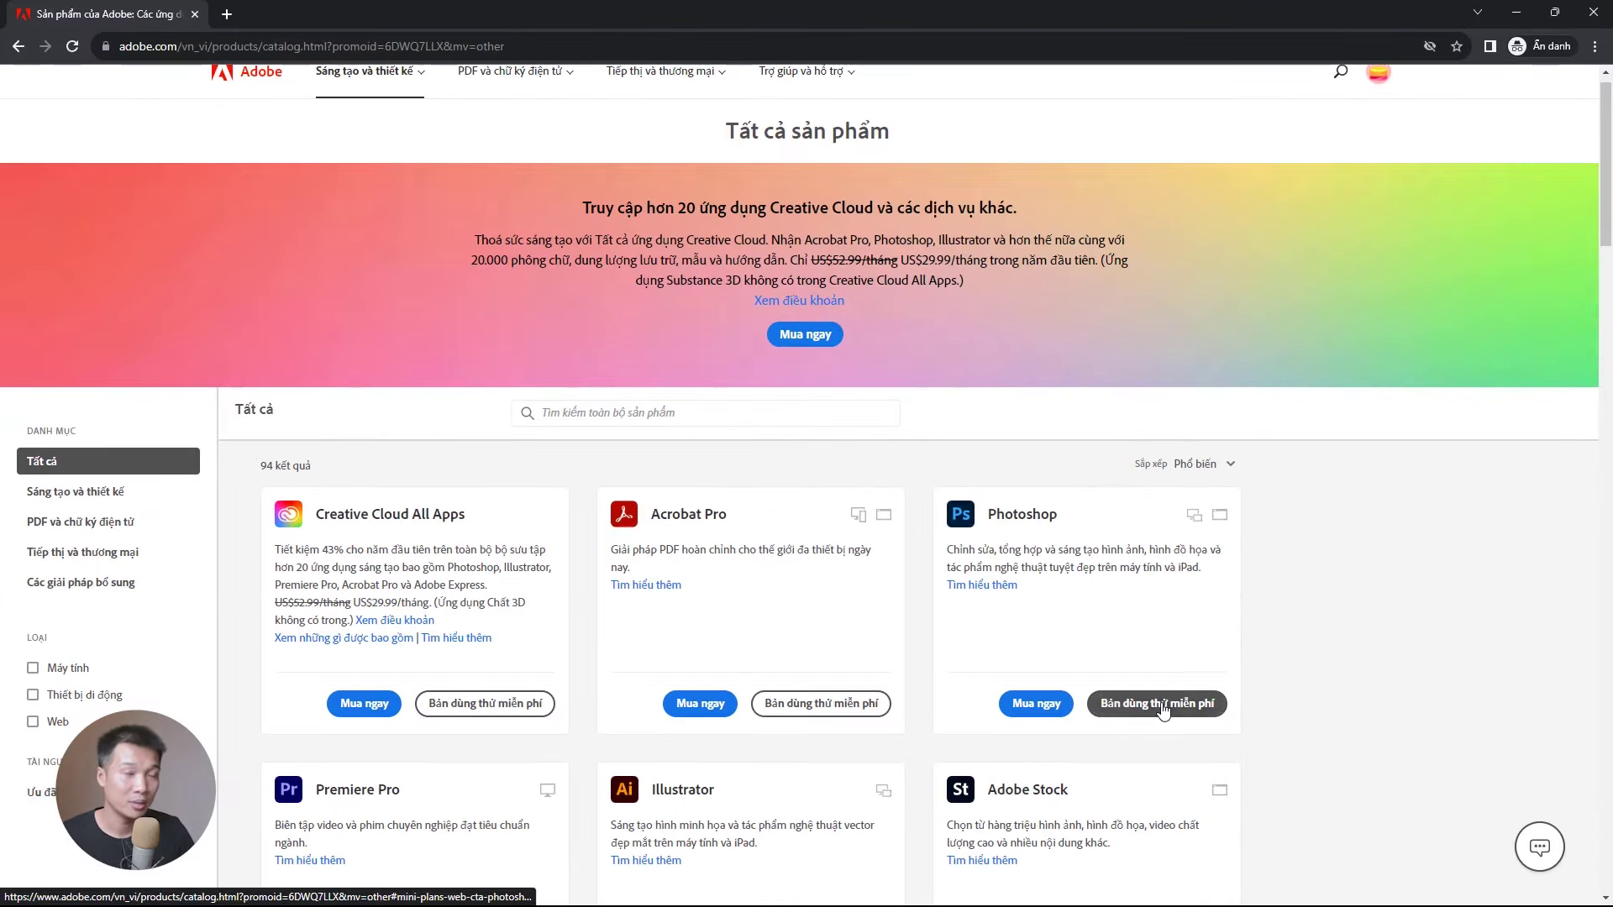
left_click(1185, 697)
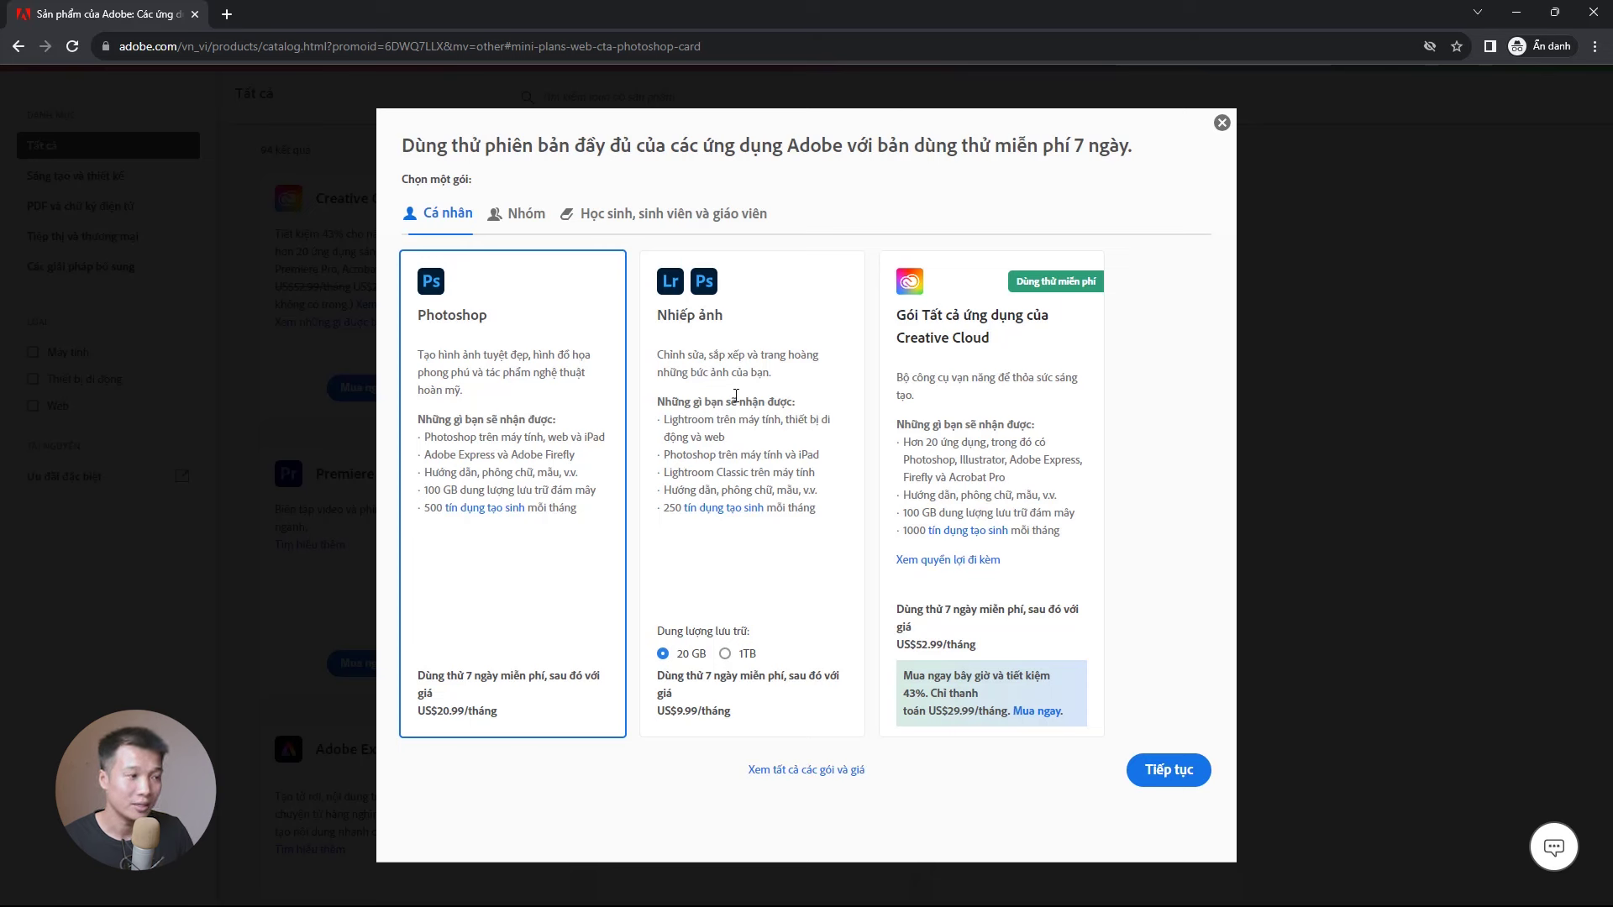
left_click(729, 676)
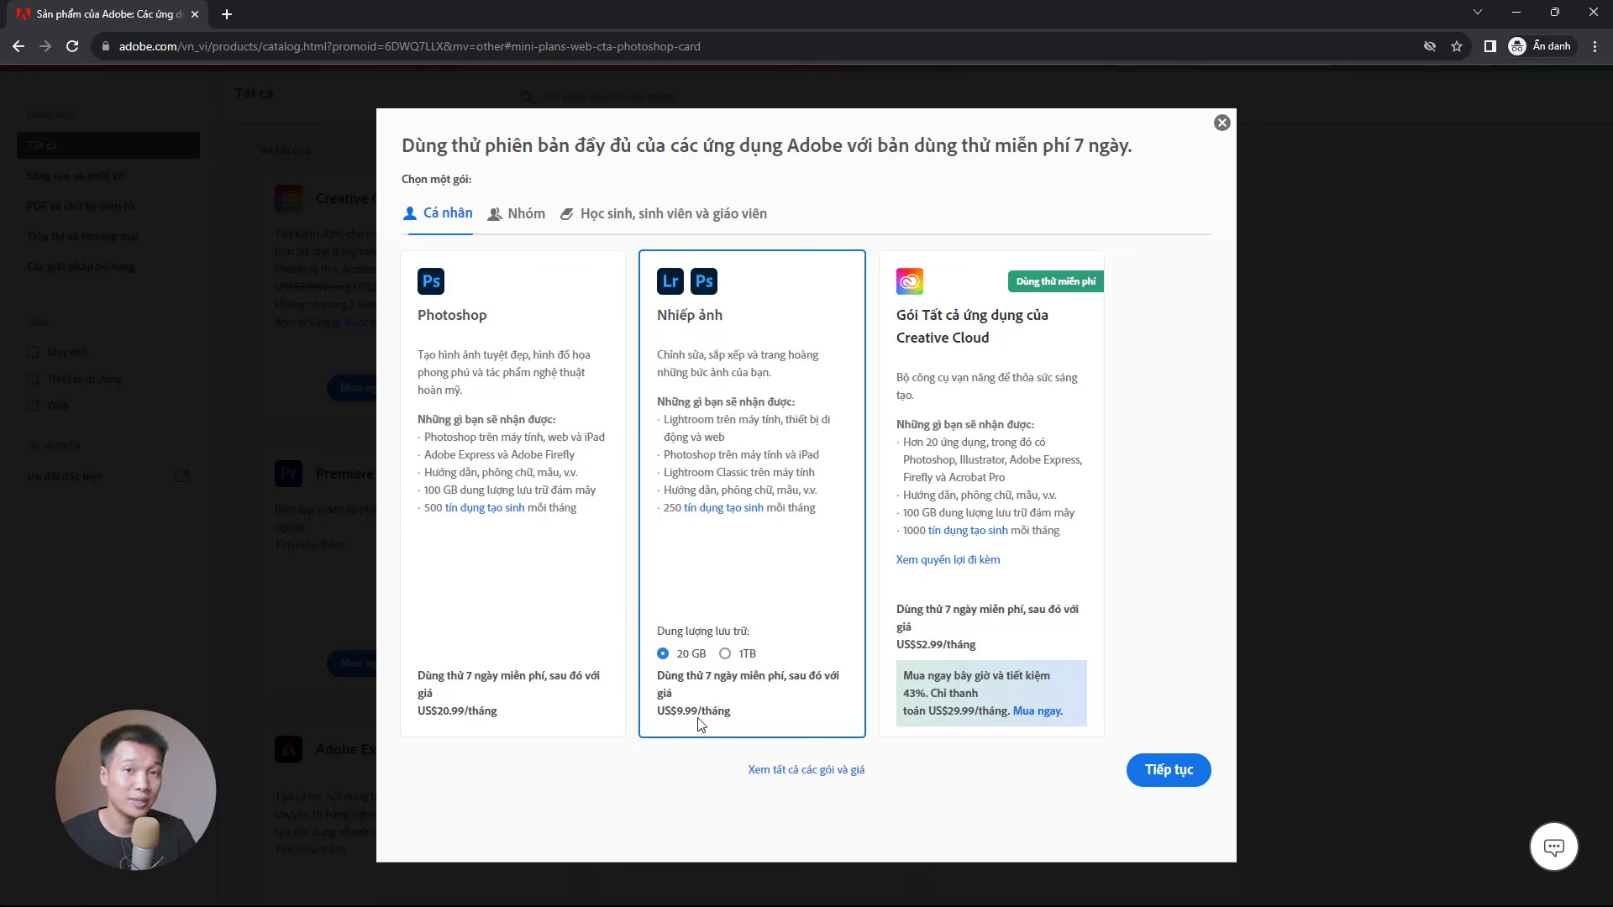
left_click(1167, 769)
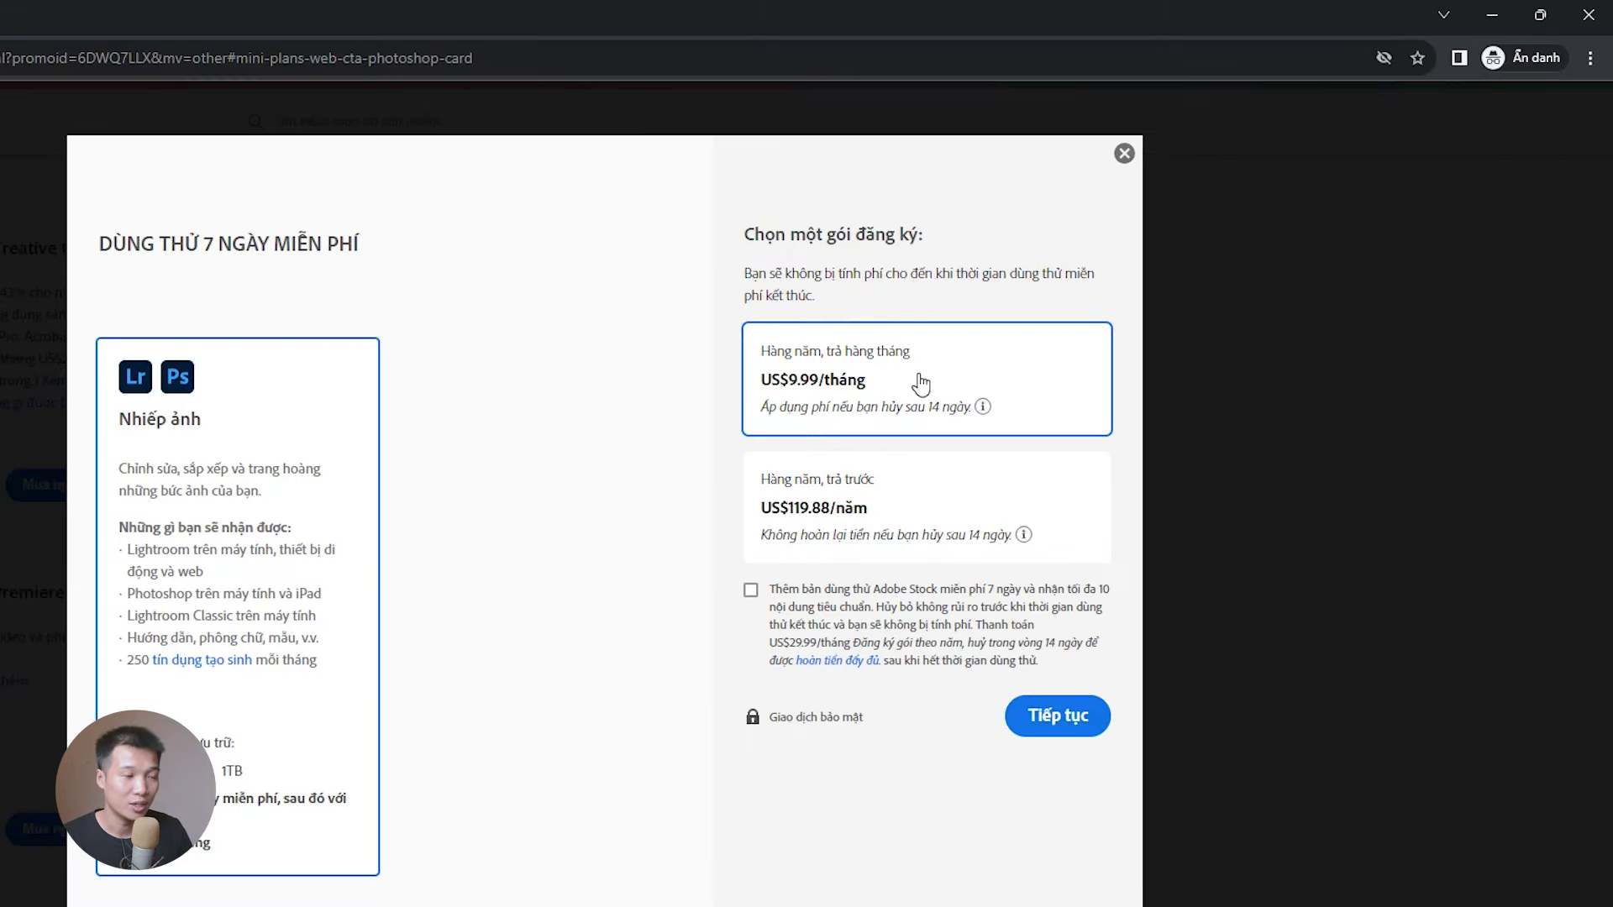
left_click(1061, 724)
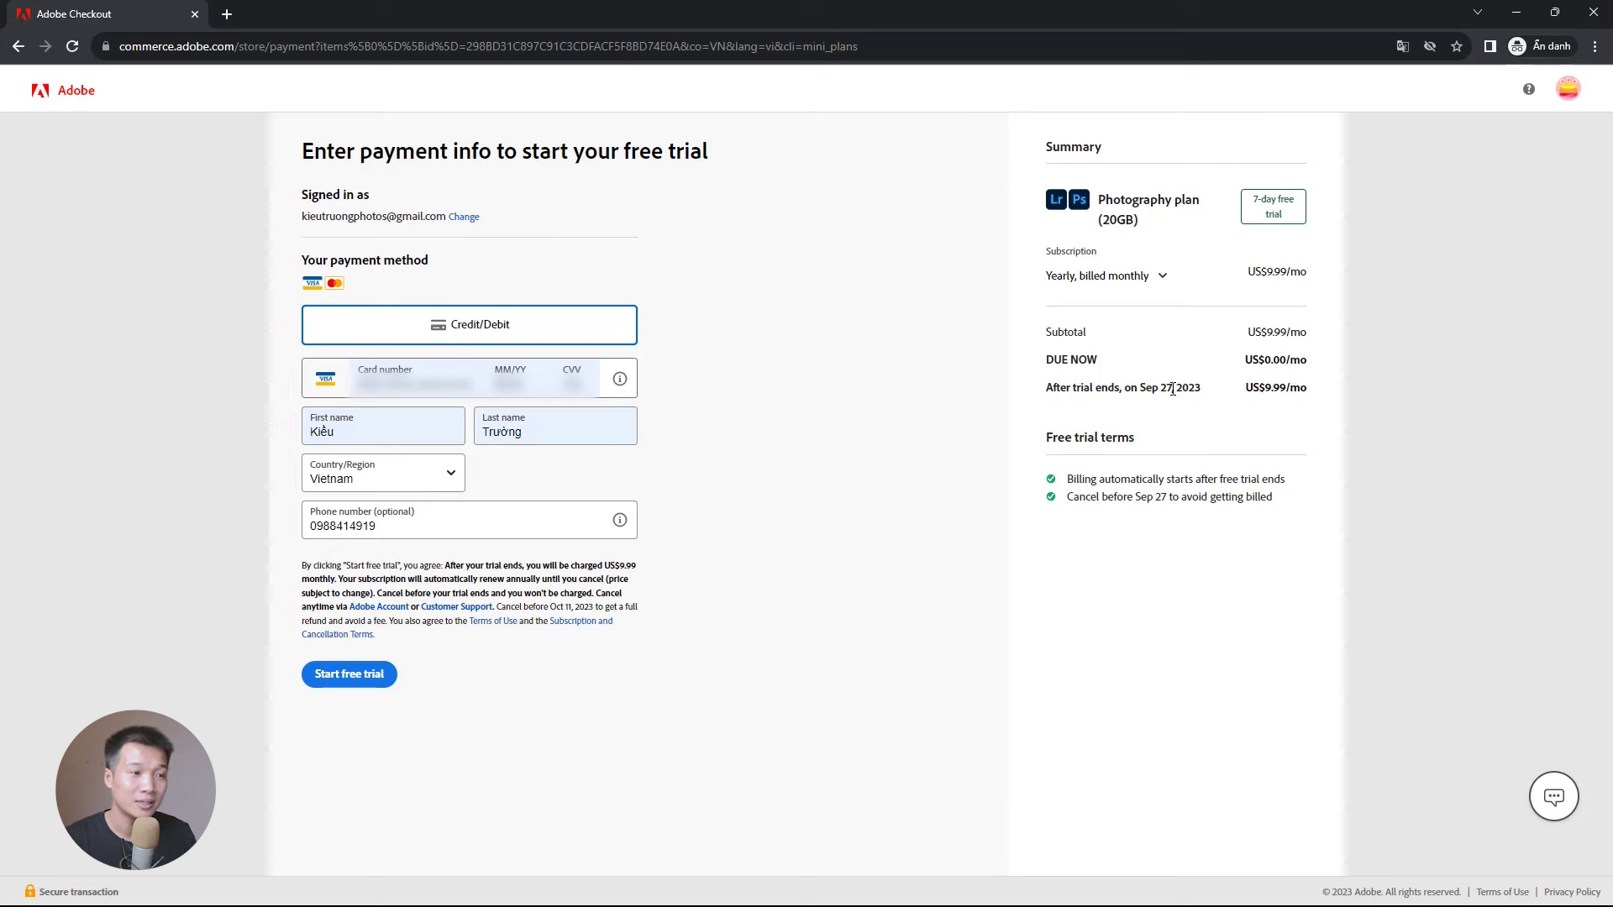
left_click_drag(1136, 387, 1312, 387)
triple_click(1289, 500)
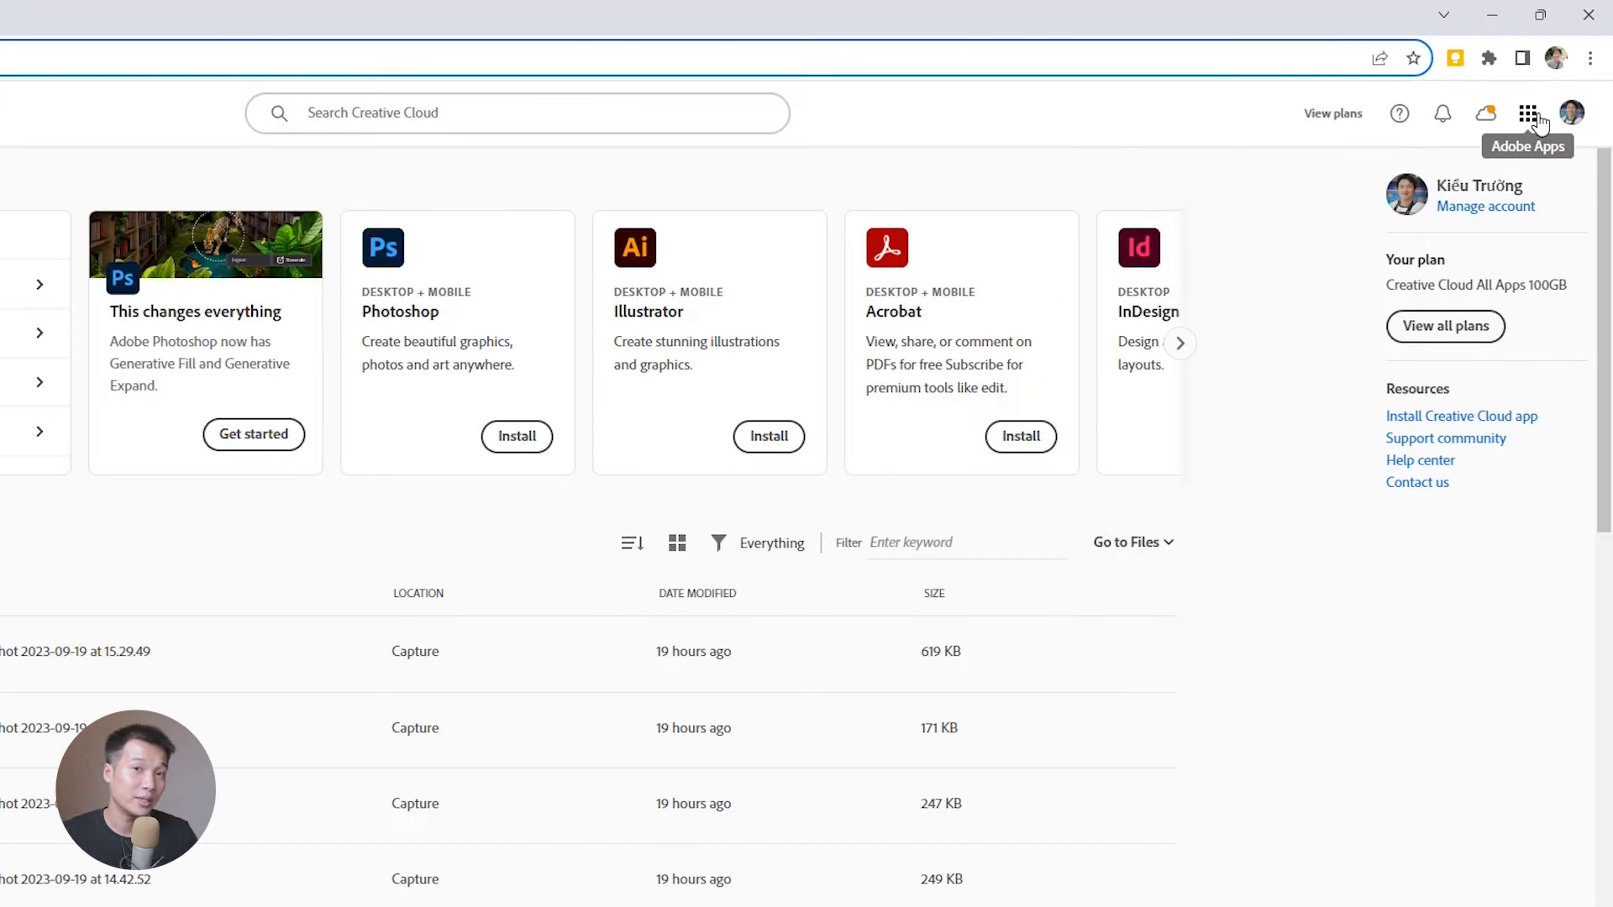
Step: Download the Creative Cloud desktop setup file to the desktop and run it
left_click(1529, 114)
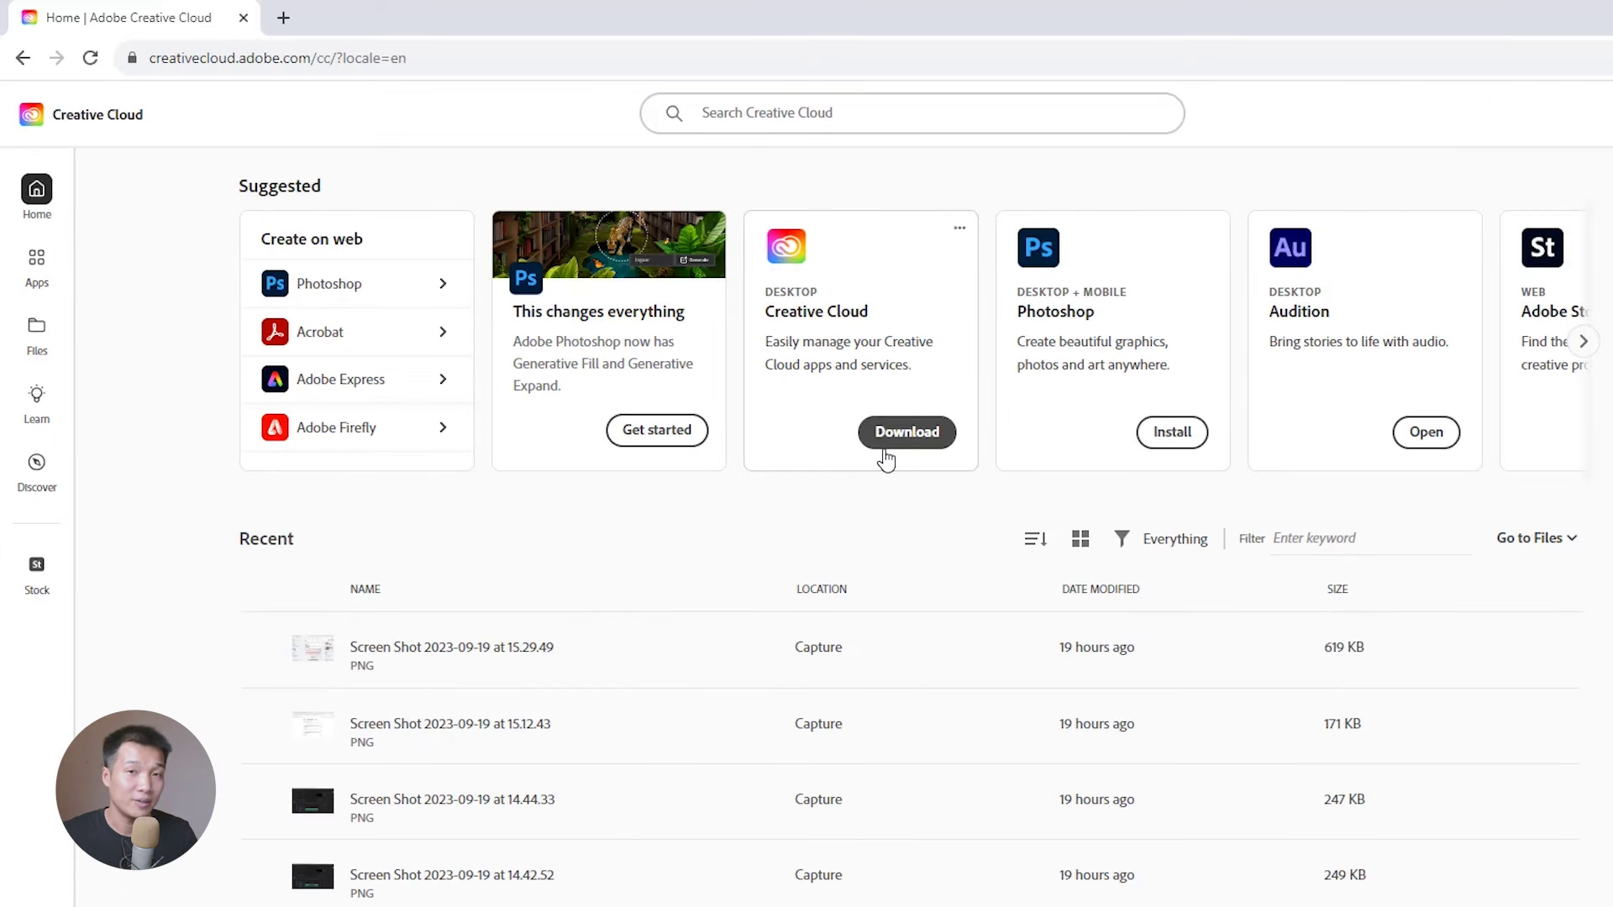
left_click(890, 451)
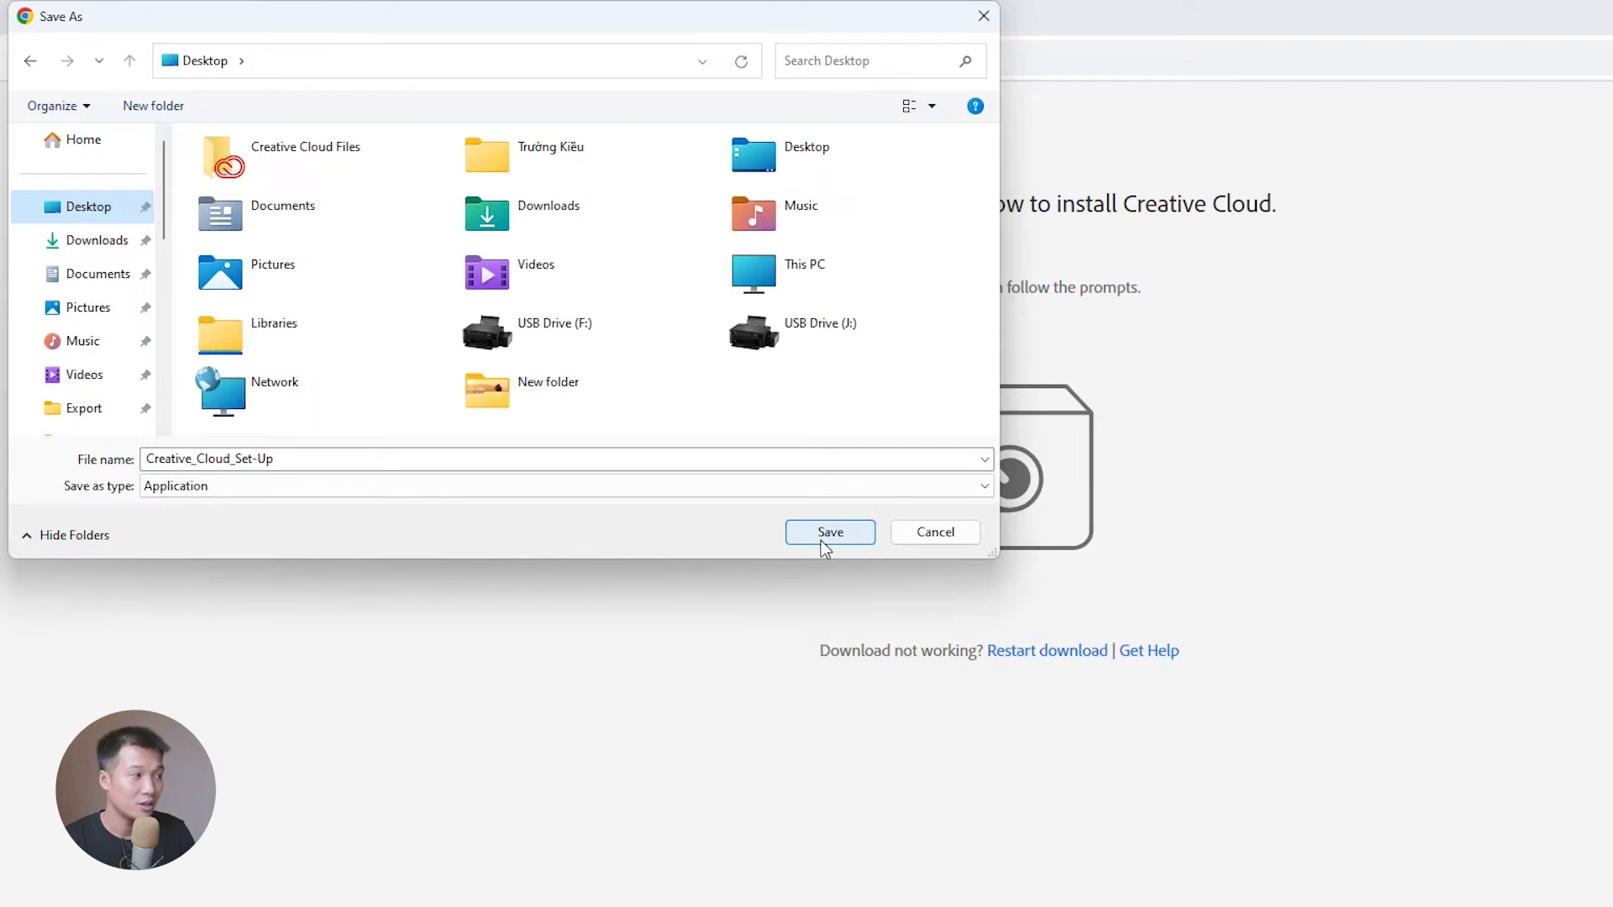
left_click(819, 541)
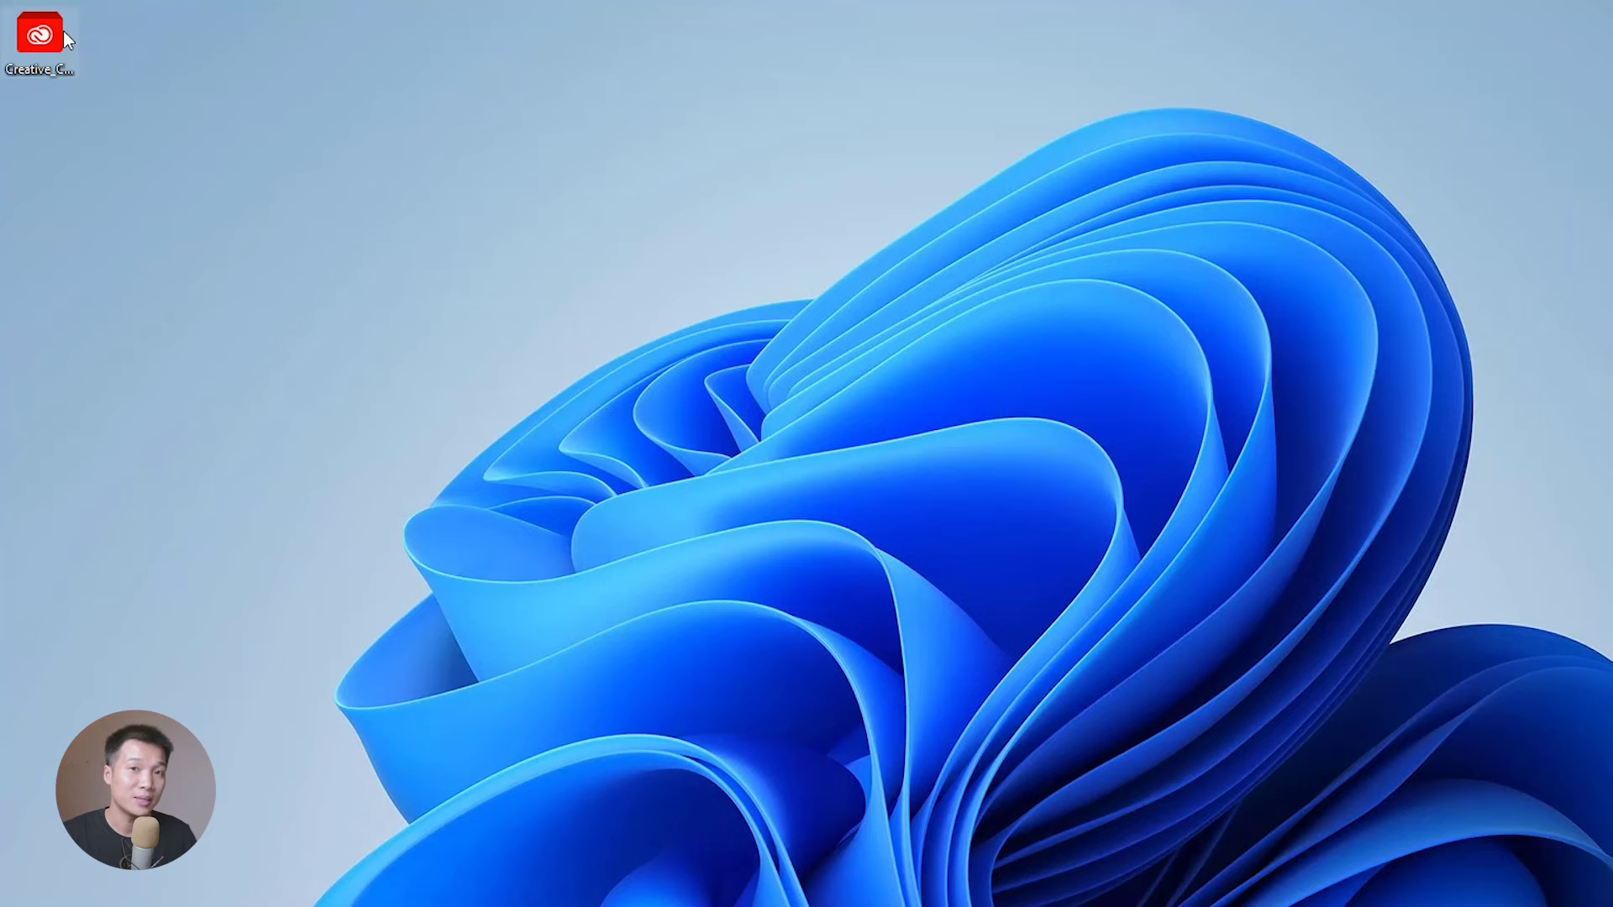
right_click(62, 30)
left_click(122, 99)
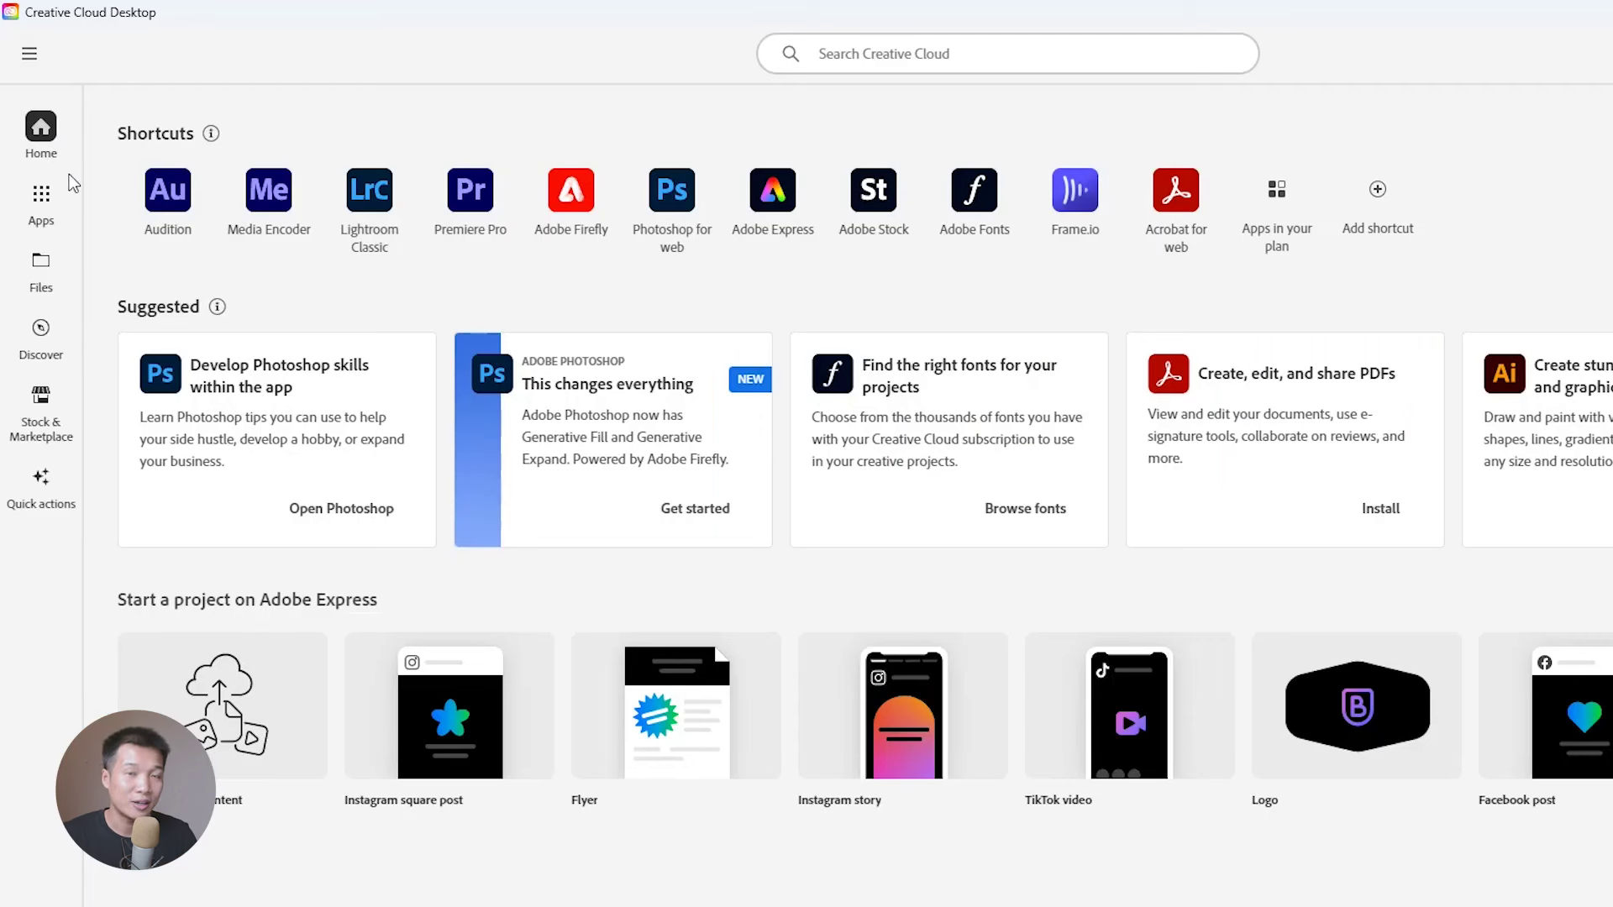
Step: Review Photoshop's other versions in the Apps list, then install the latest Photoshop
left_click(41, 200)
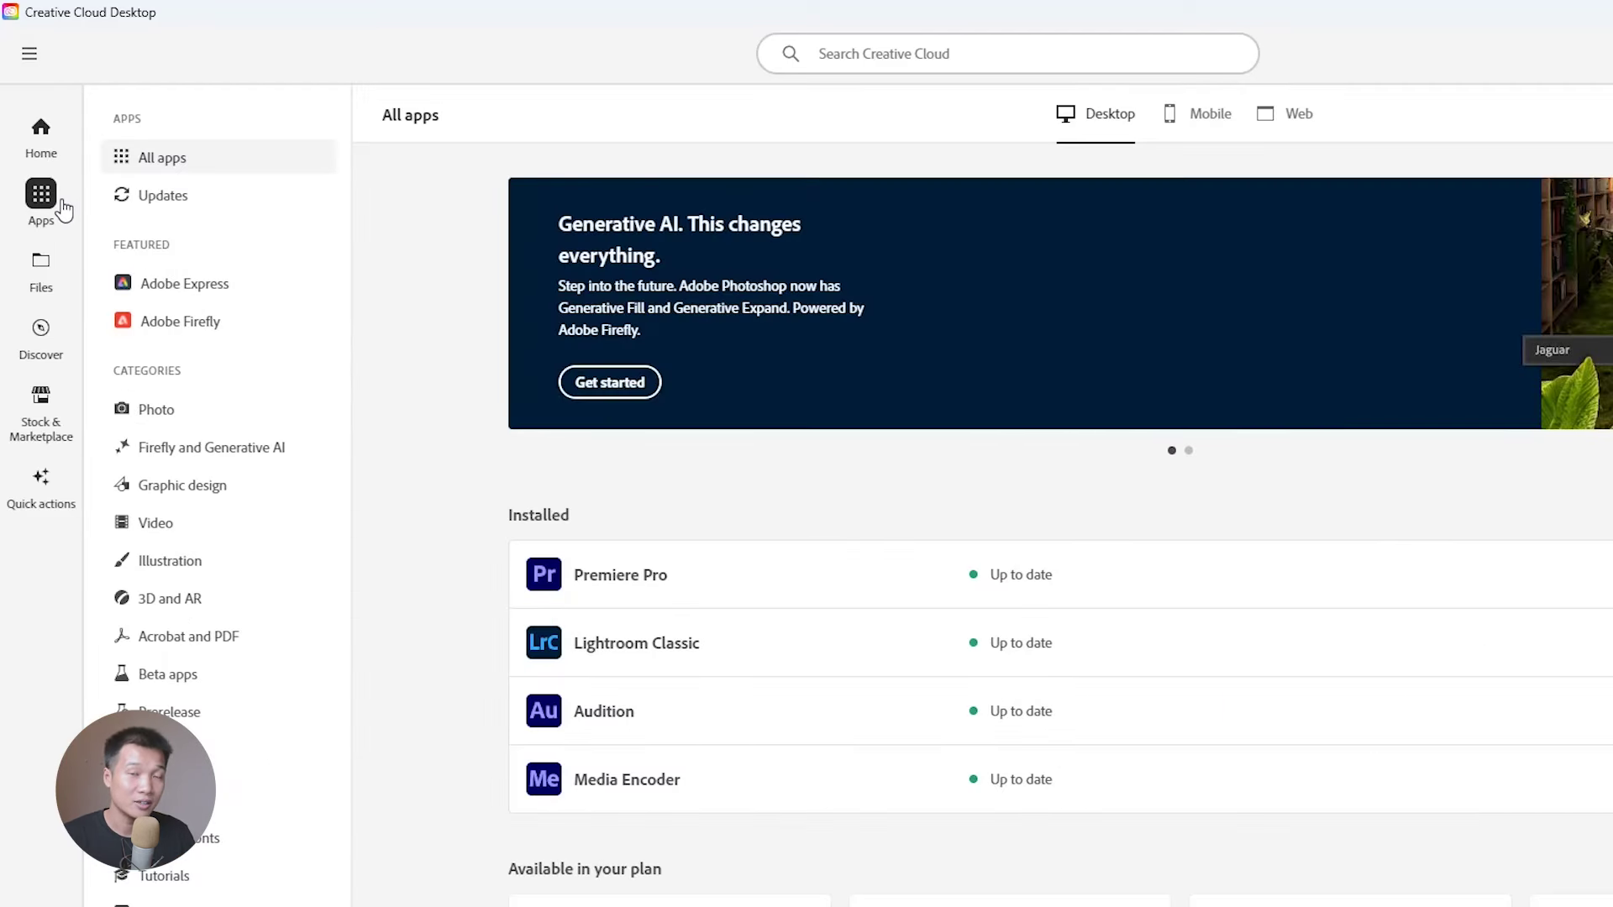
scroll(795, 521, "down", 5)
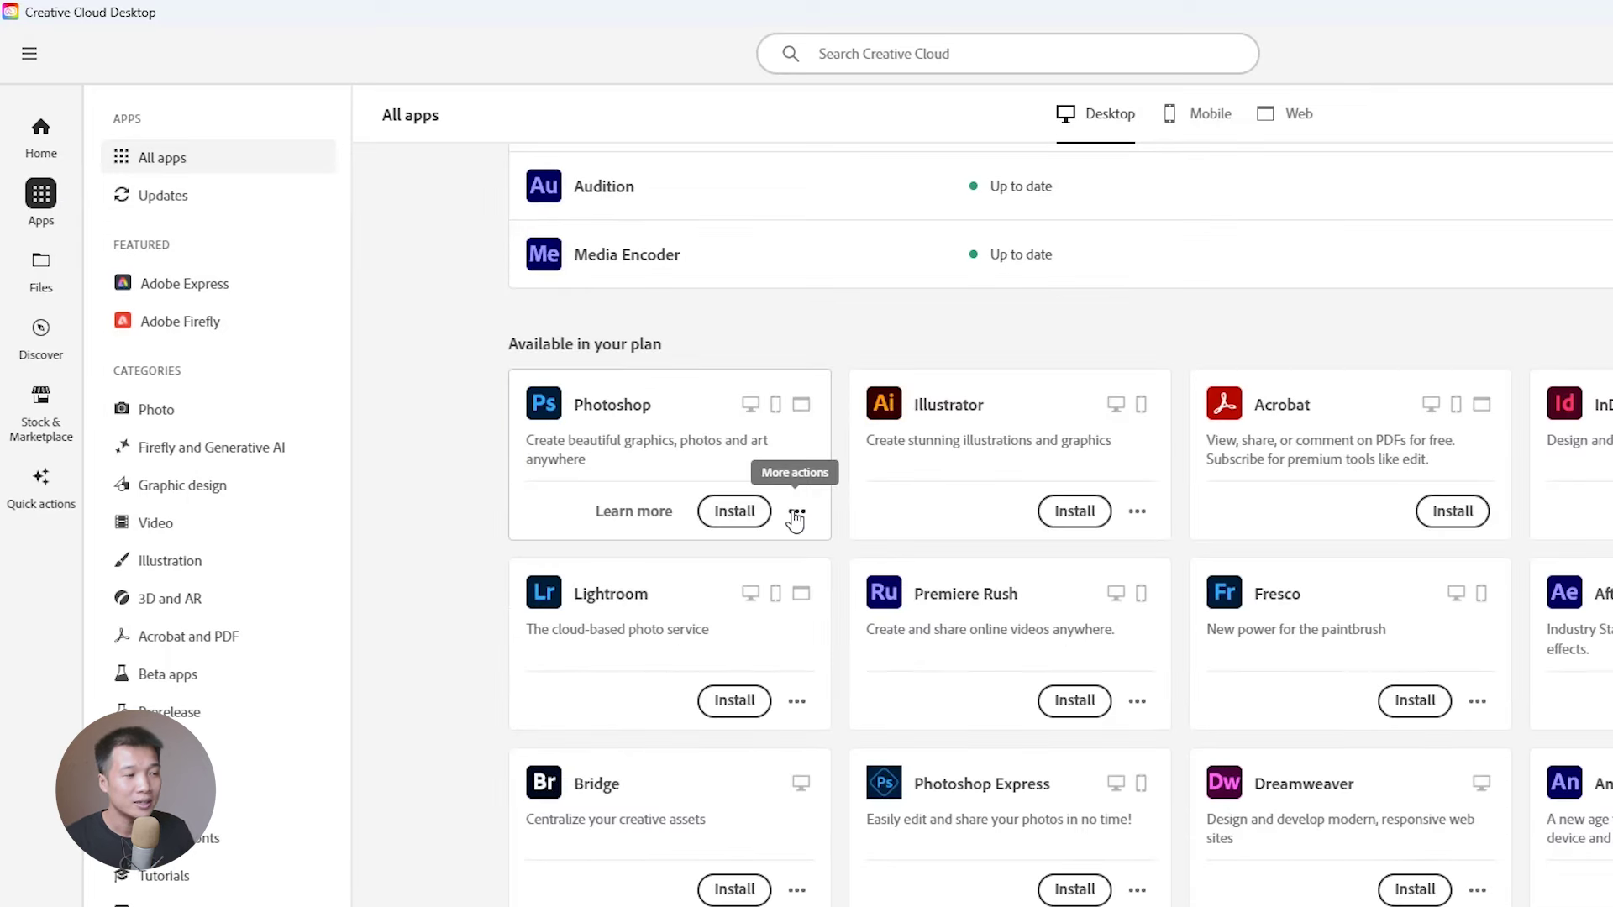
left_click(796, 514)
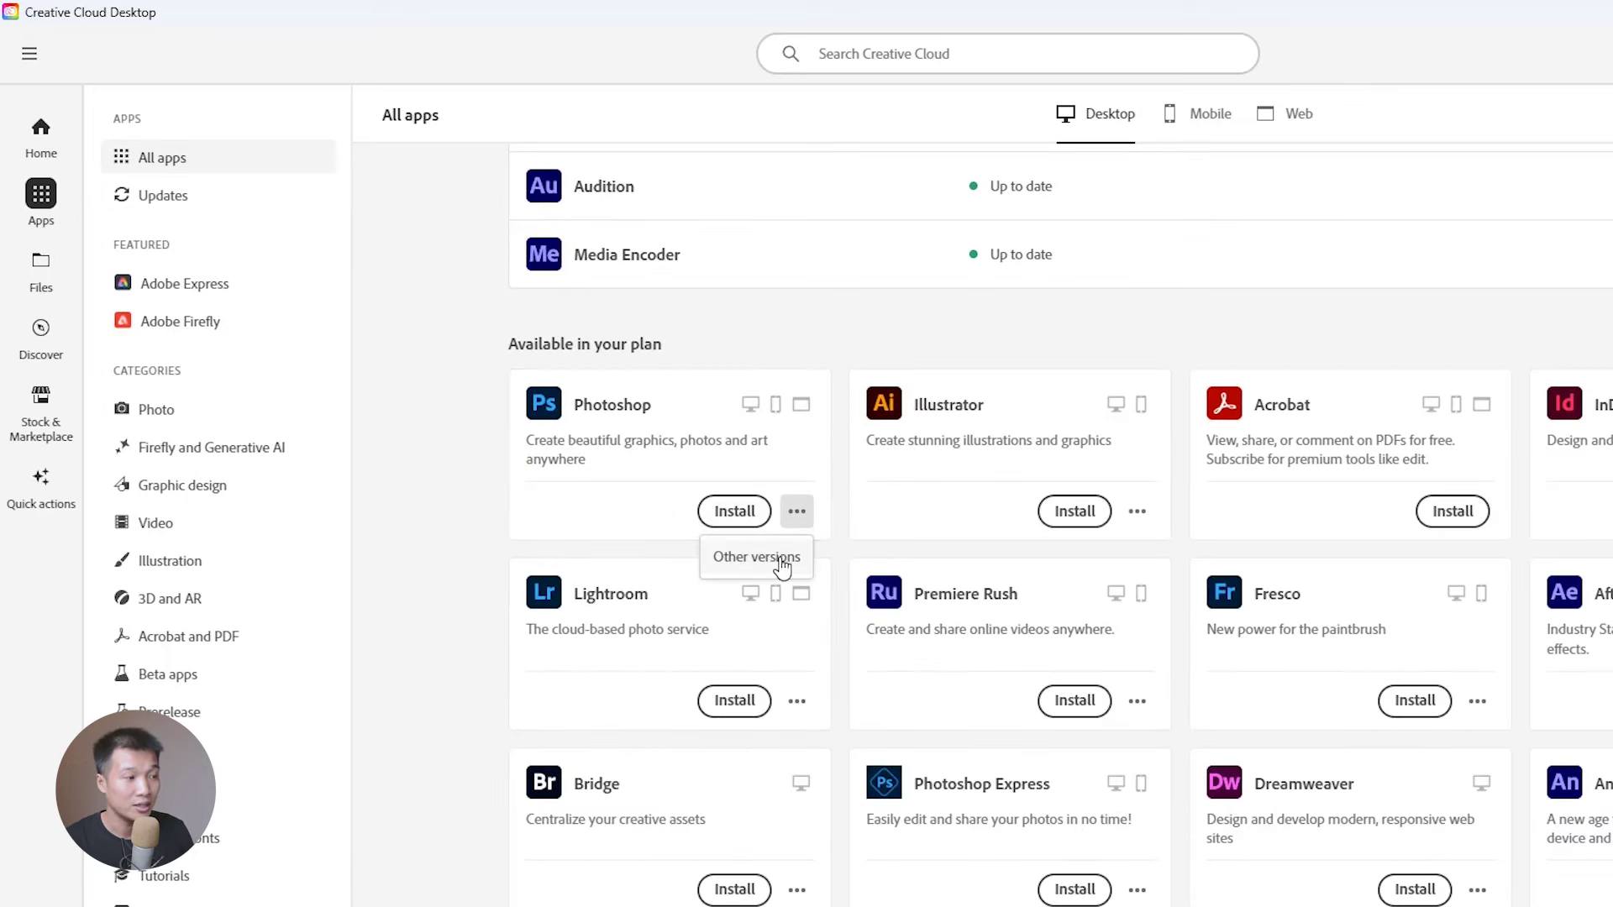
left_click(777, 558)
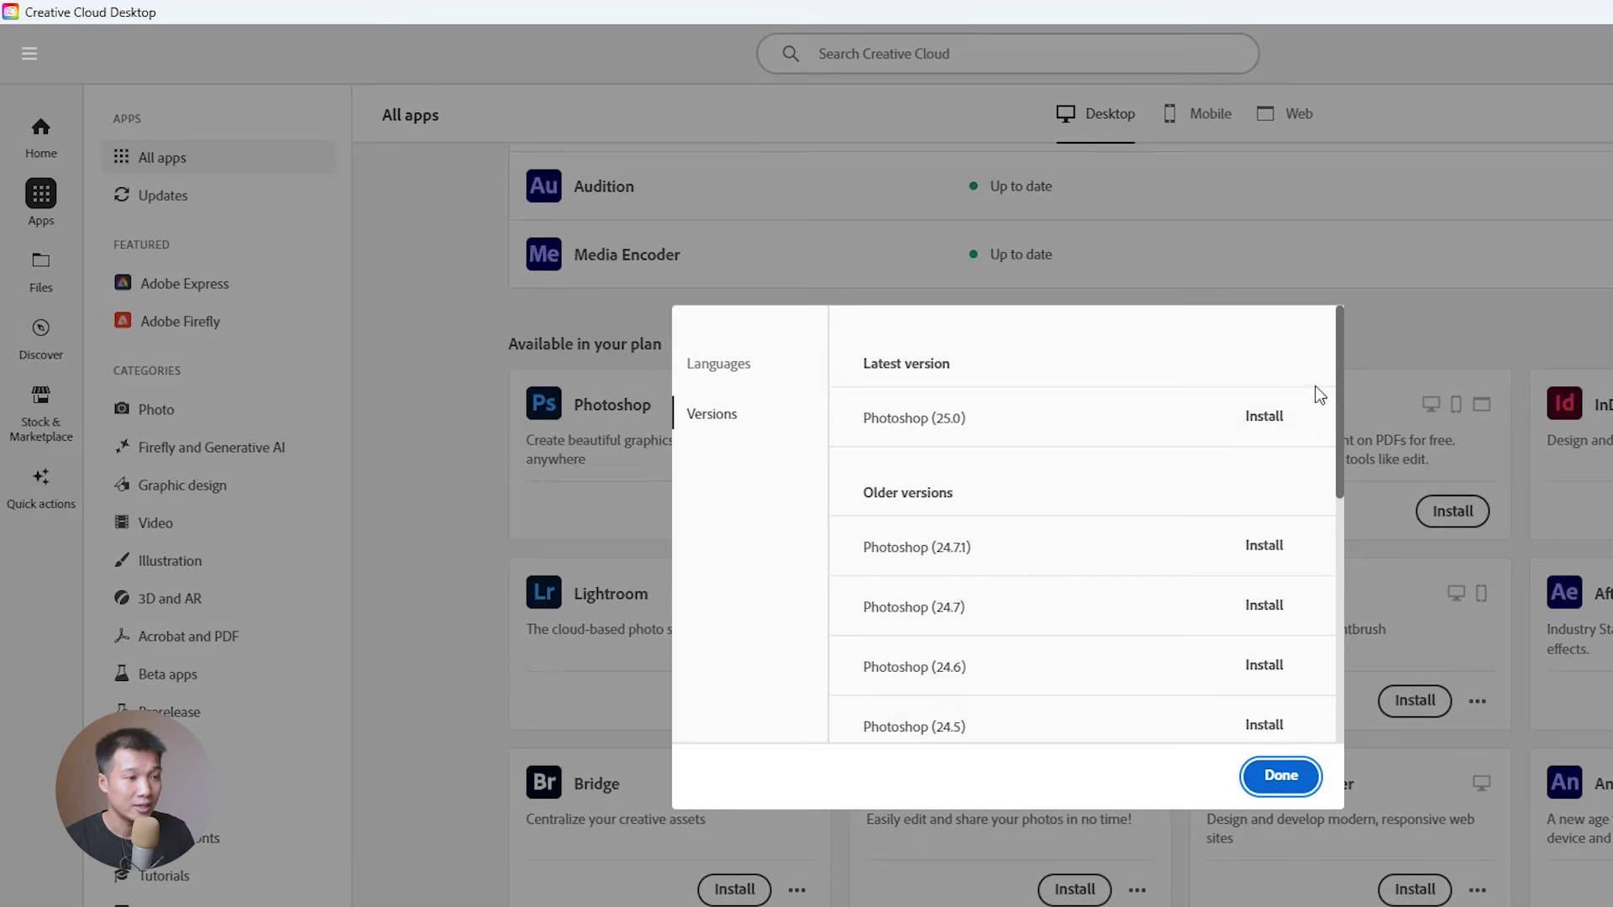
mouse_move(1339, 366)
left_mouse_down()
mouse_move(1332, 520)
mouse_move(1043, 404)
left_mouse_up()
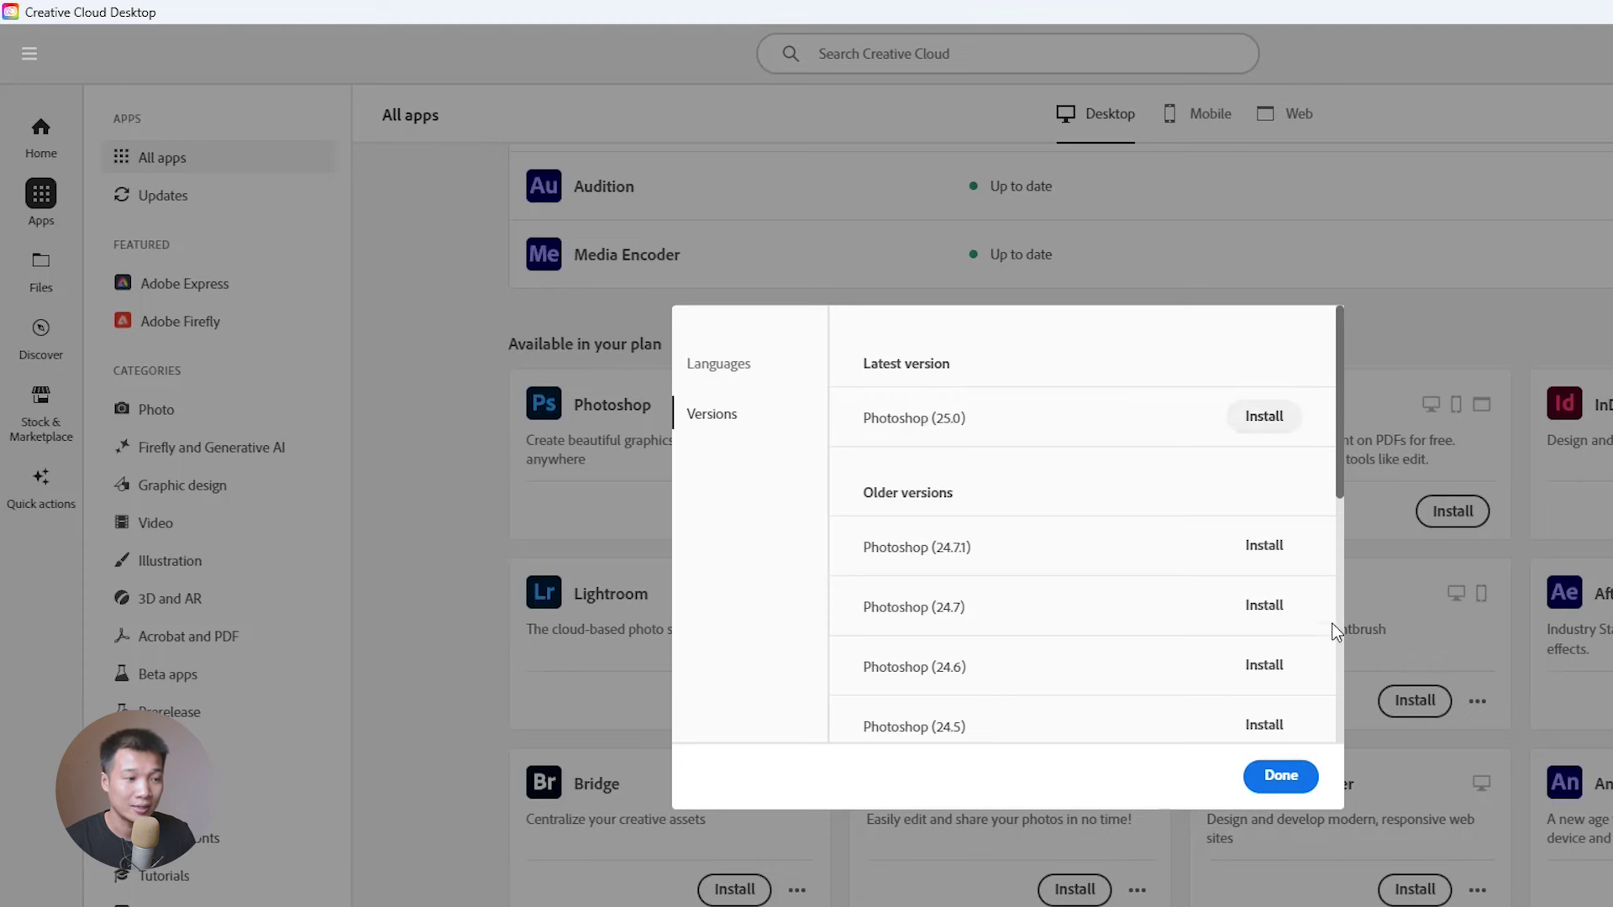
left_click(1293, 776)
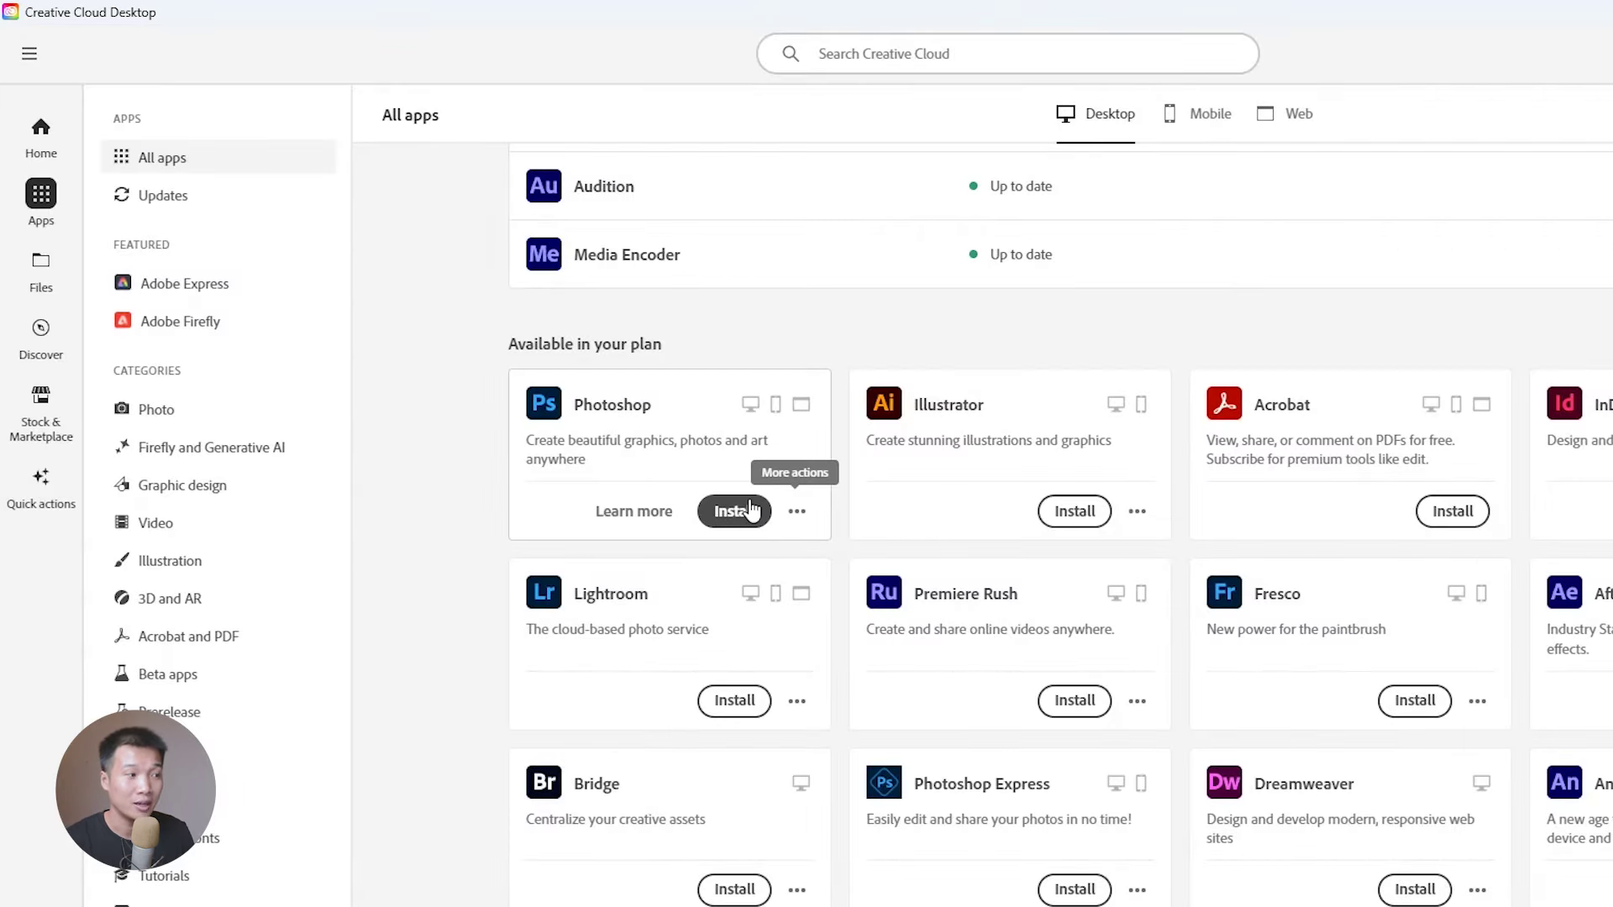
left_click(750, 510)
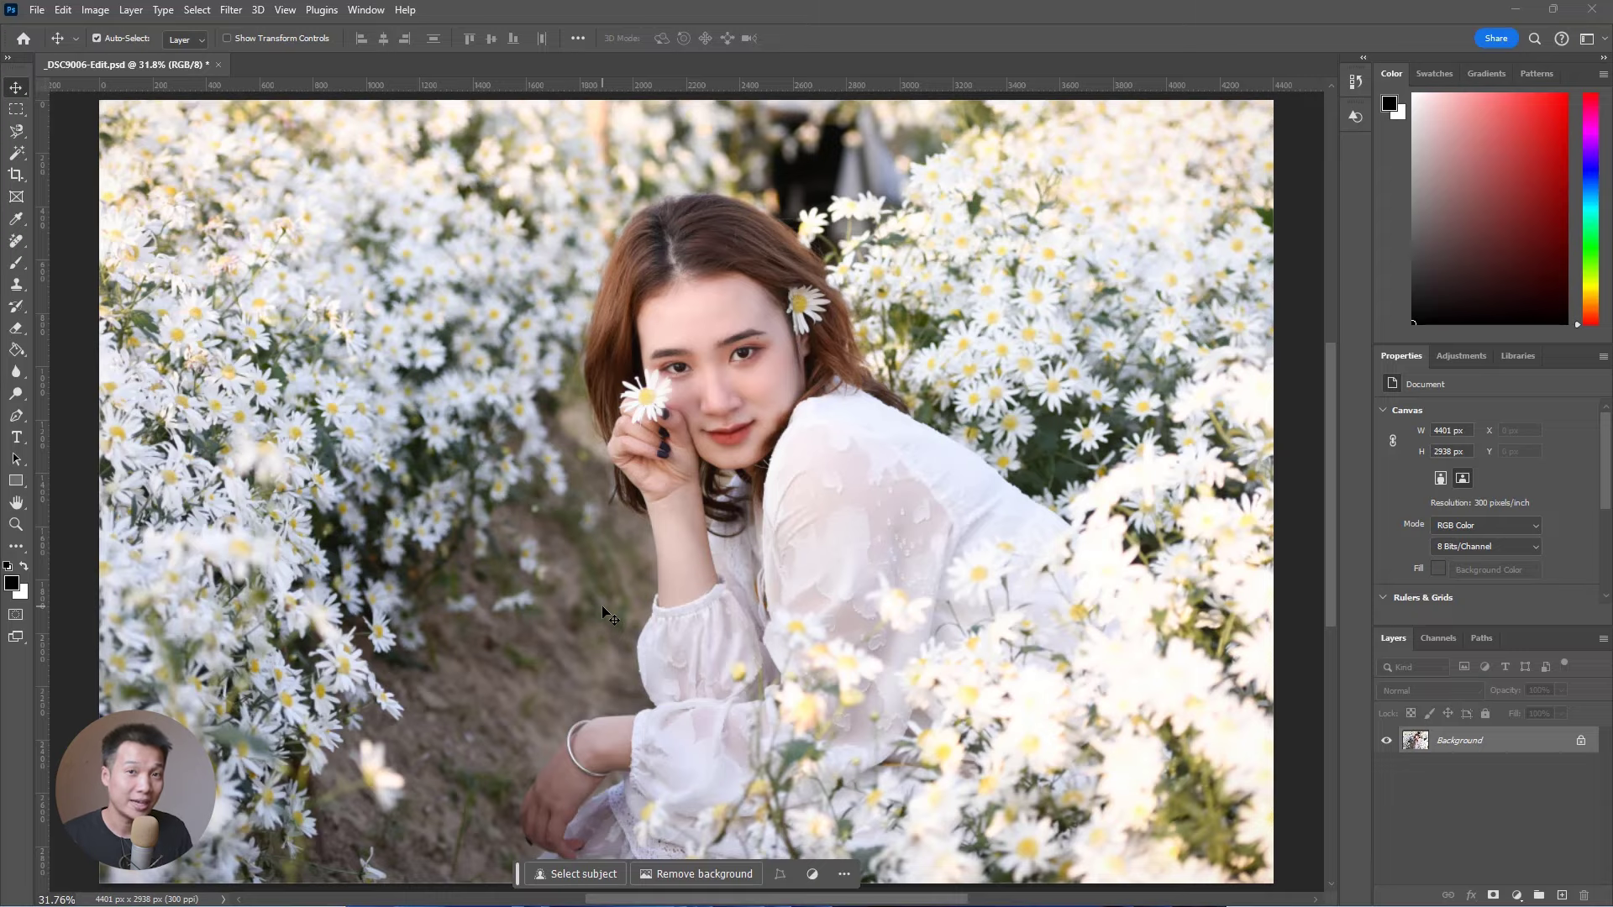
Step: Set the Crop tool fill to Generative Expand and enlarge the crop around the centred photo
key("ctrl+minus")
key("ctrl+minus")
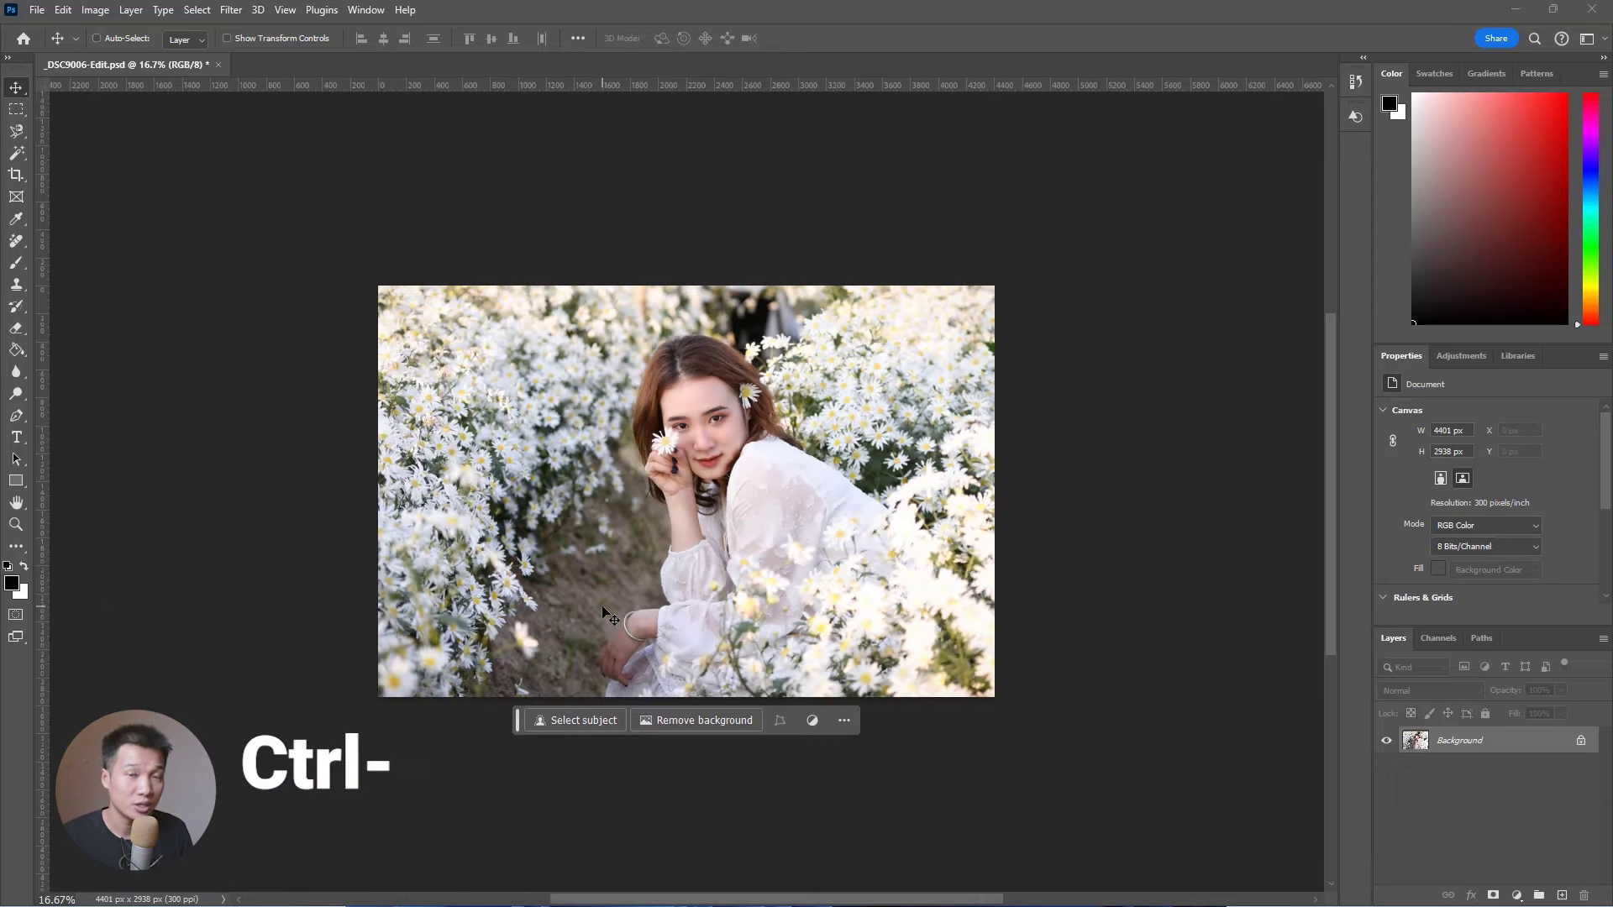
key("c")
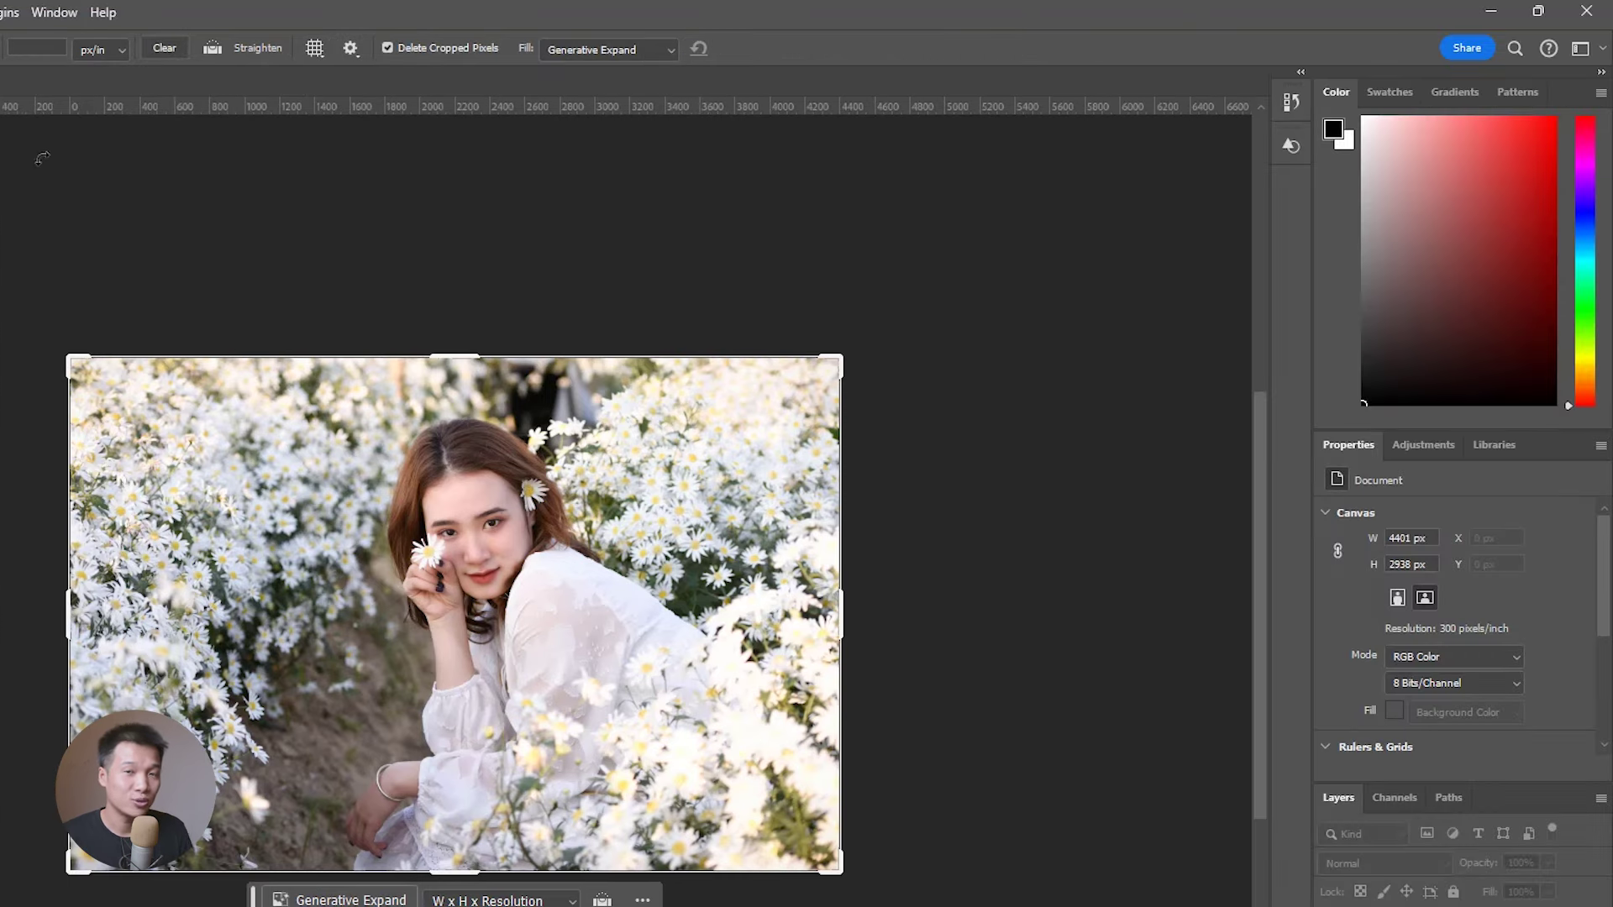
left_click(662, 50)
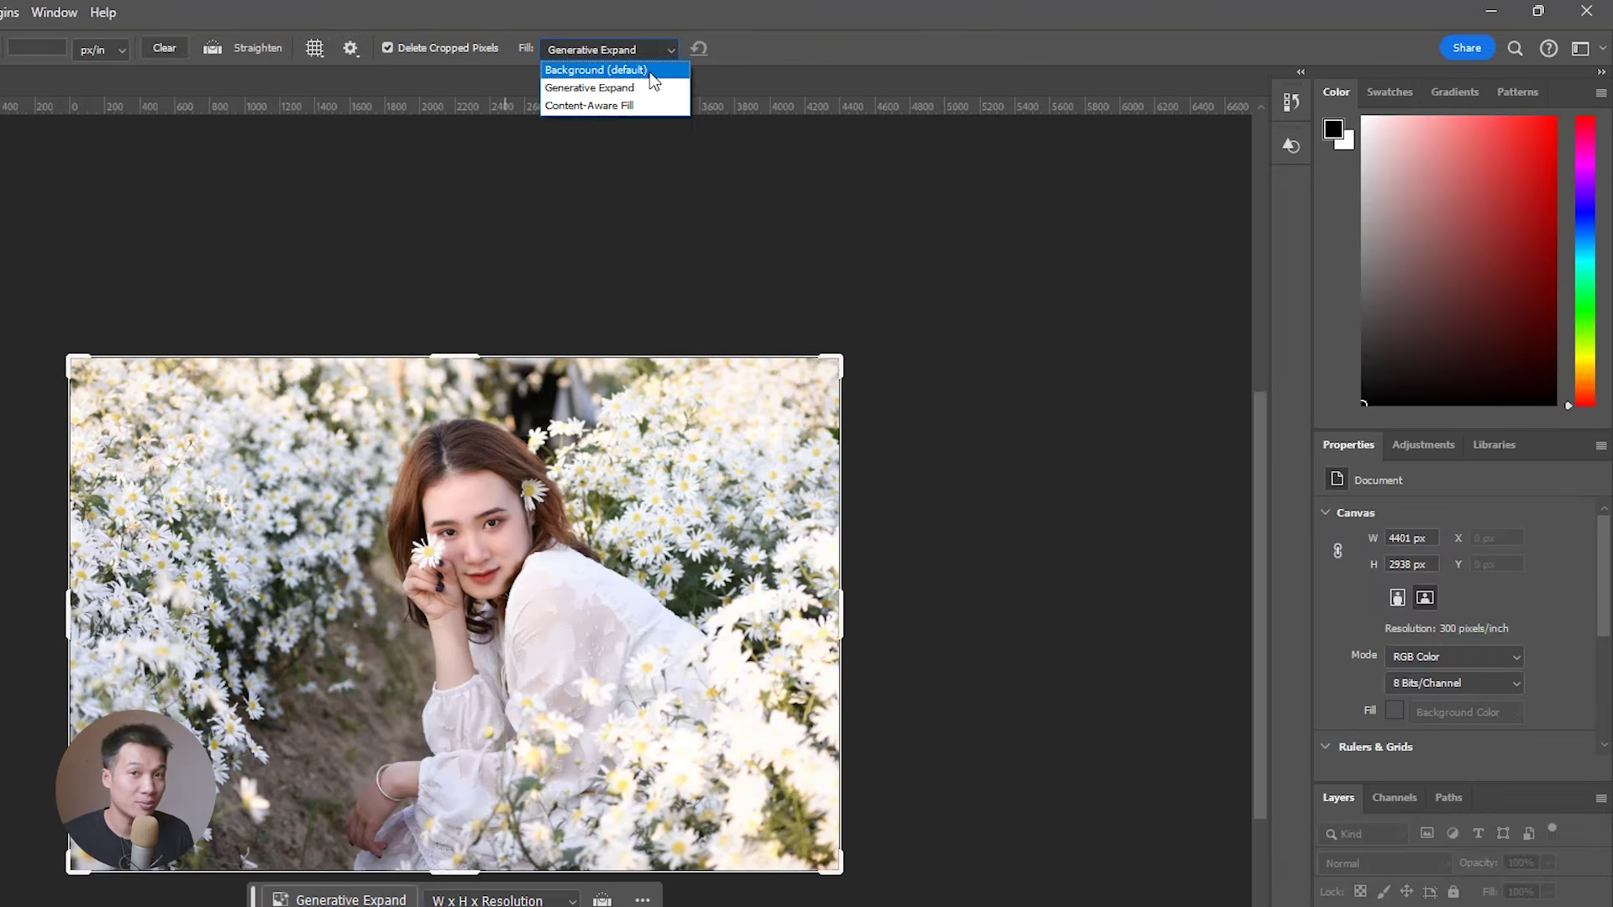
left_click(639, 87)
left_click_drag(994, 288, 1106, 217)
left_click_drag(697, 499, 812, 467)
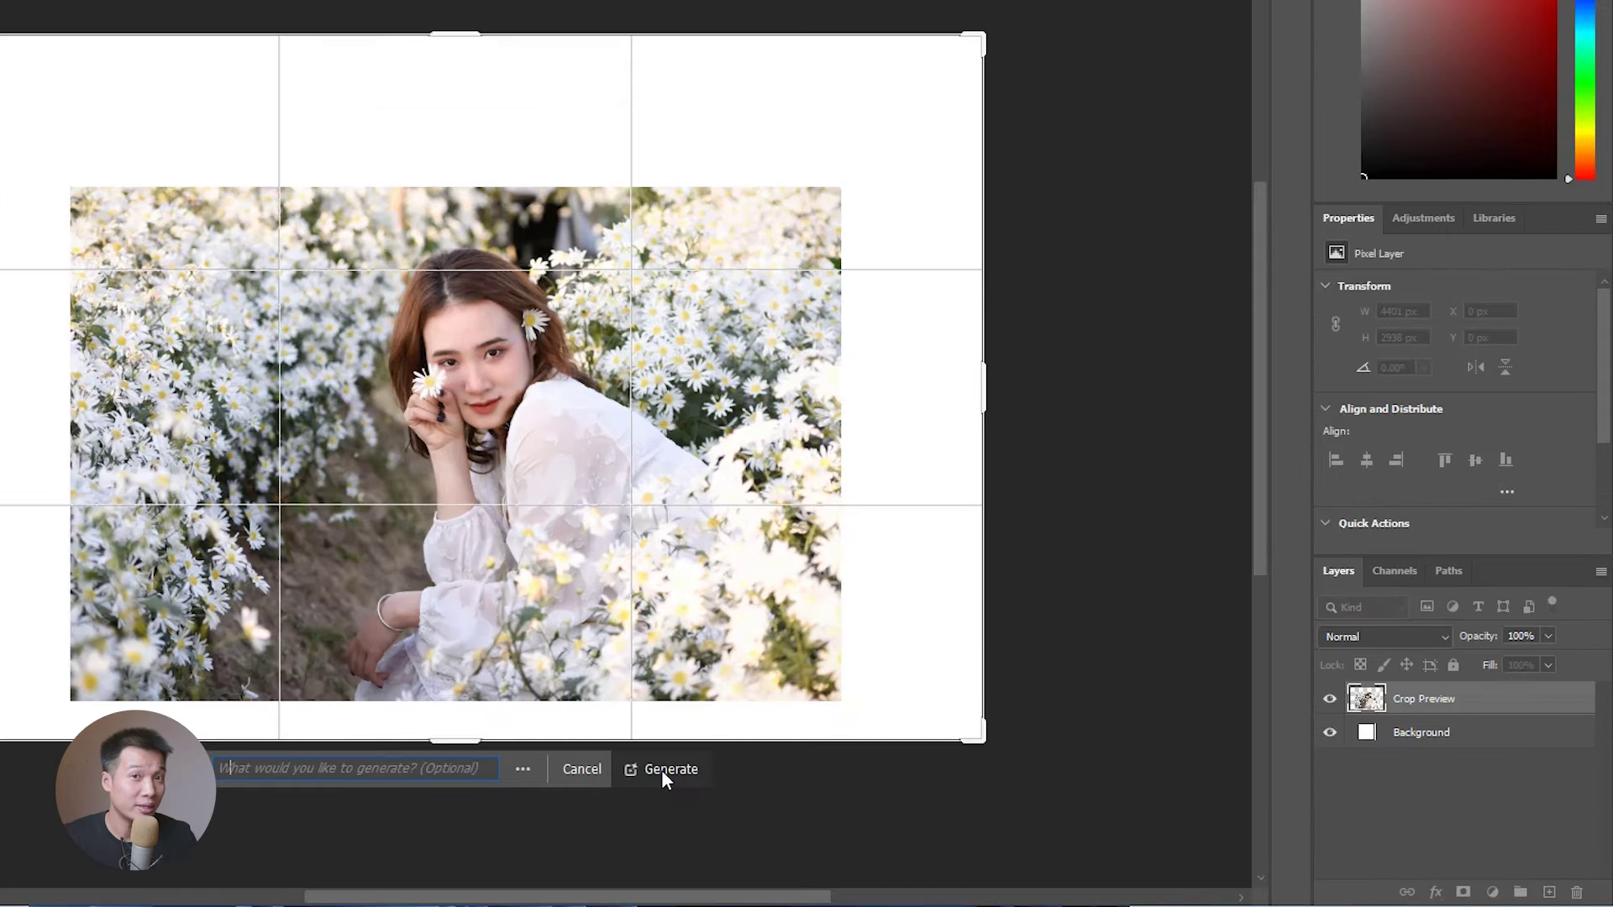
Step: Generate the expanded surroundings and compare the second variation against the first
left_click(662, 770)
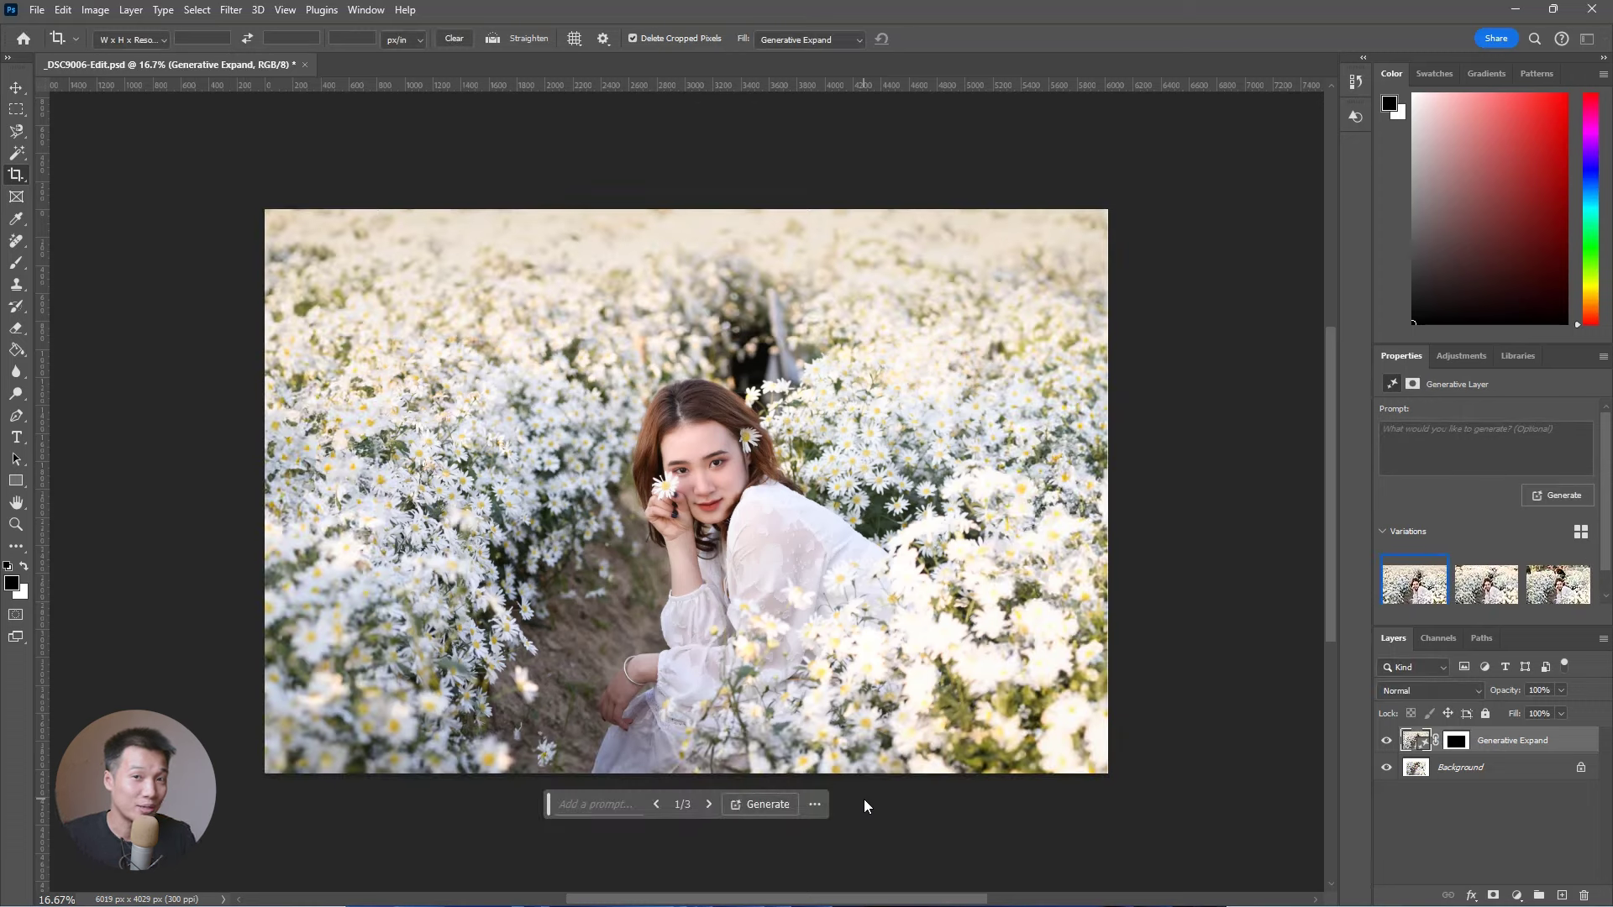
left_click(1468, 590)
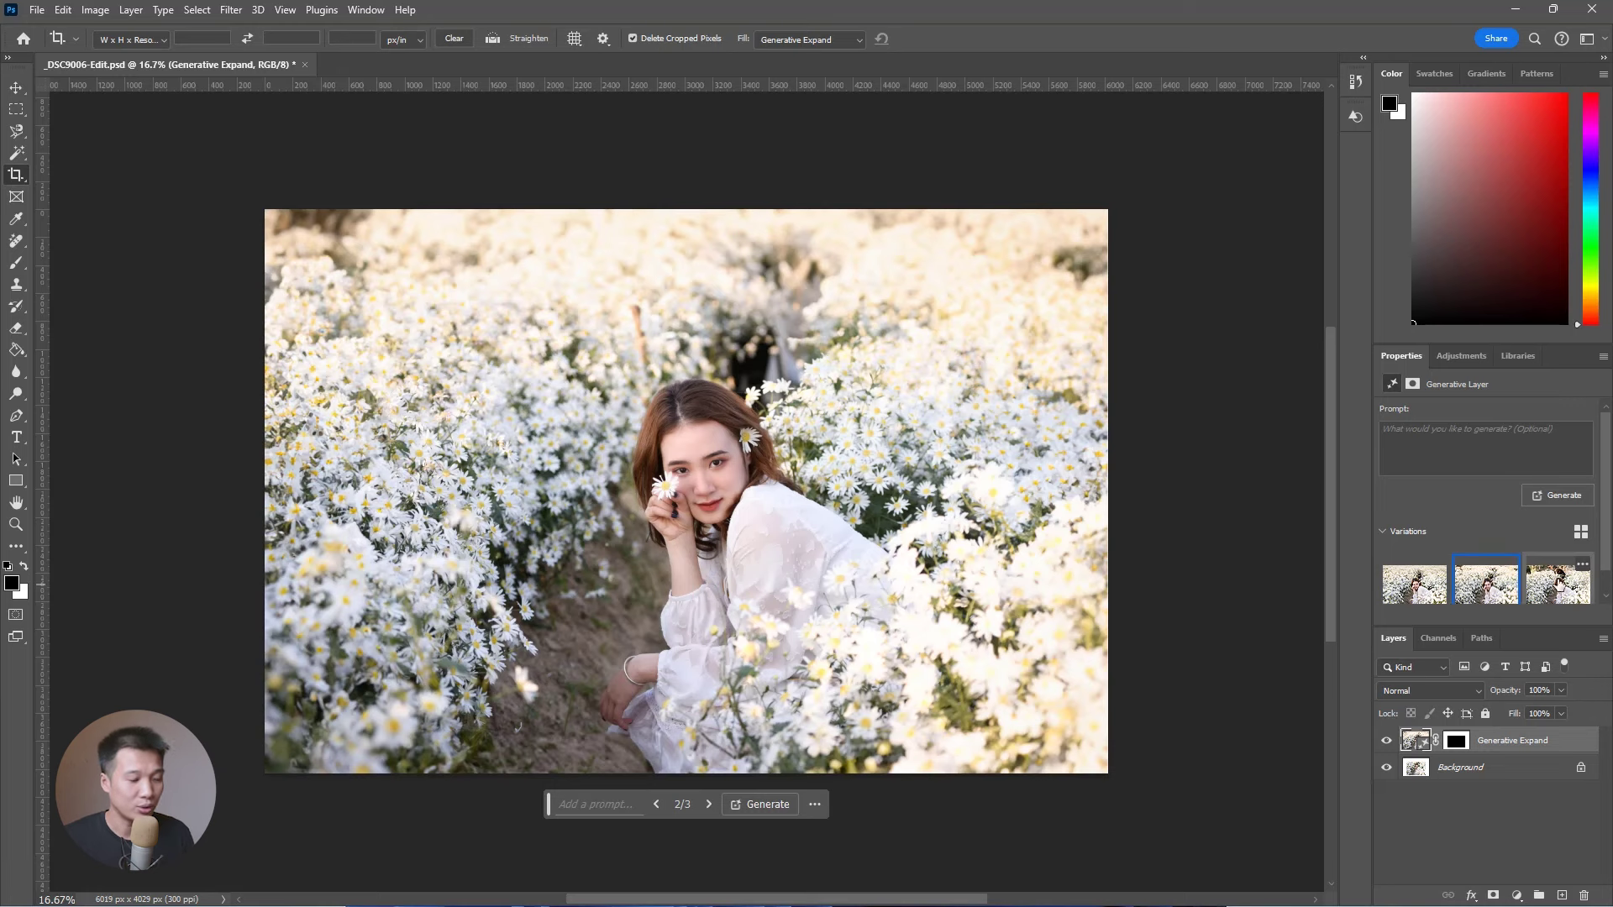
left_click(1415, 583)
key("ctrl+minus")
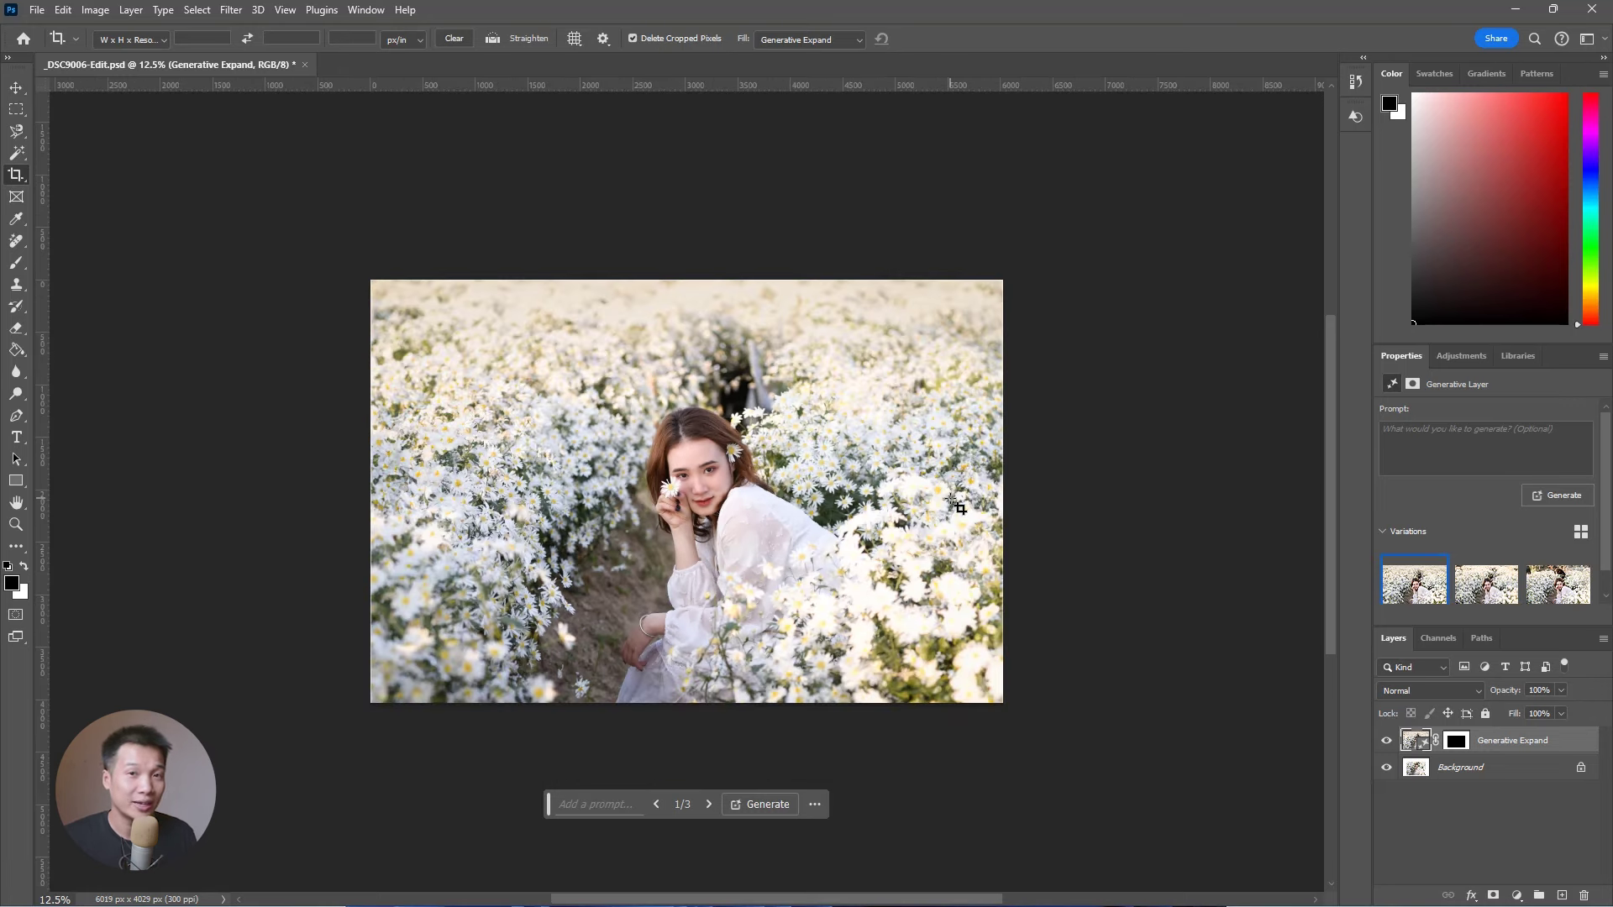
Step: Undo, widen the crop on both sides and regenerate, then select the pale sky strip along the top
key("ctrl+z")
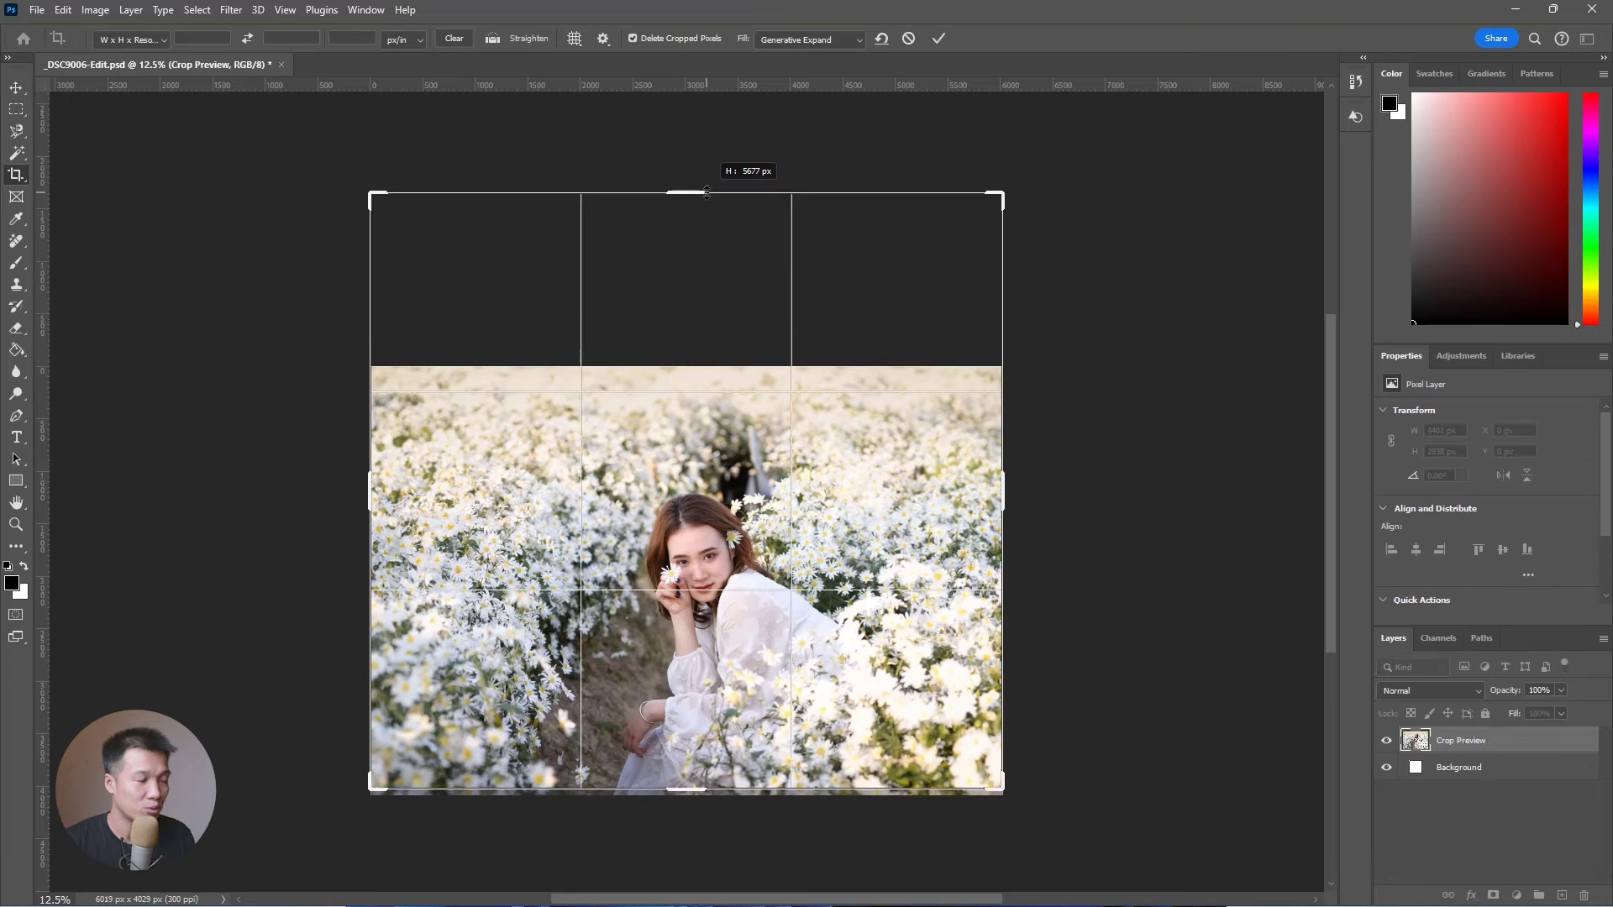
left_click_drag(367, 499, 288, 499)
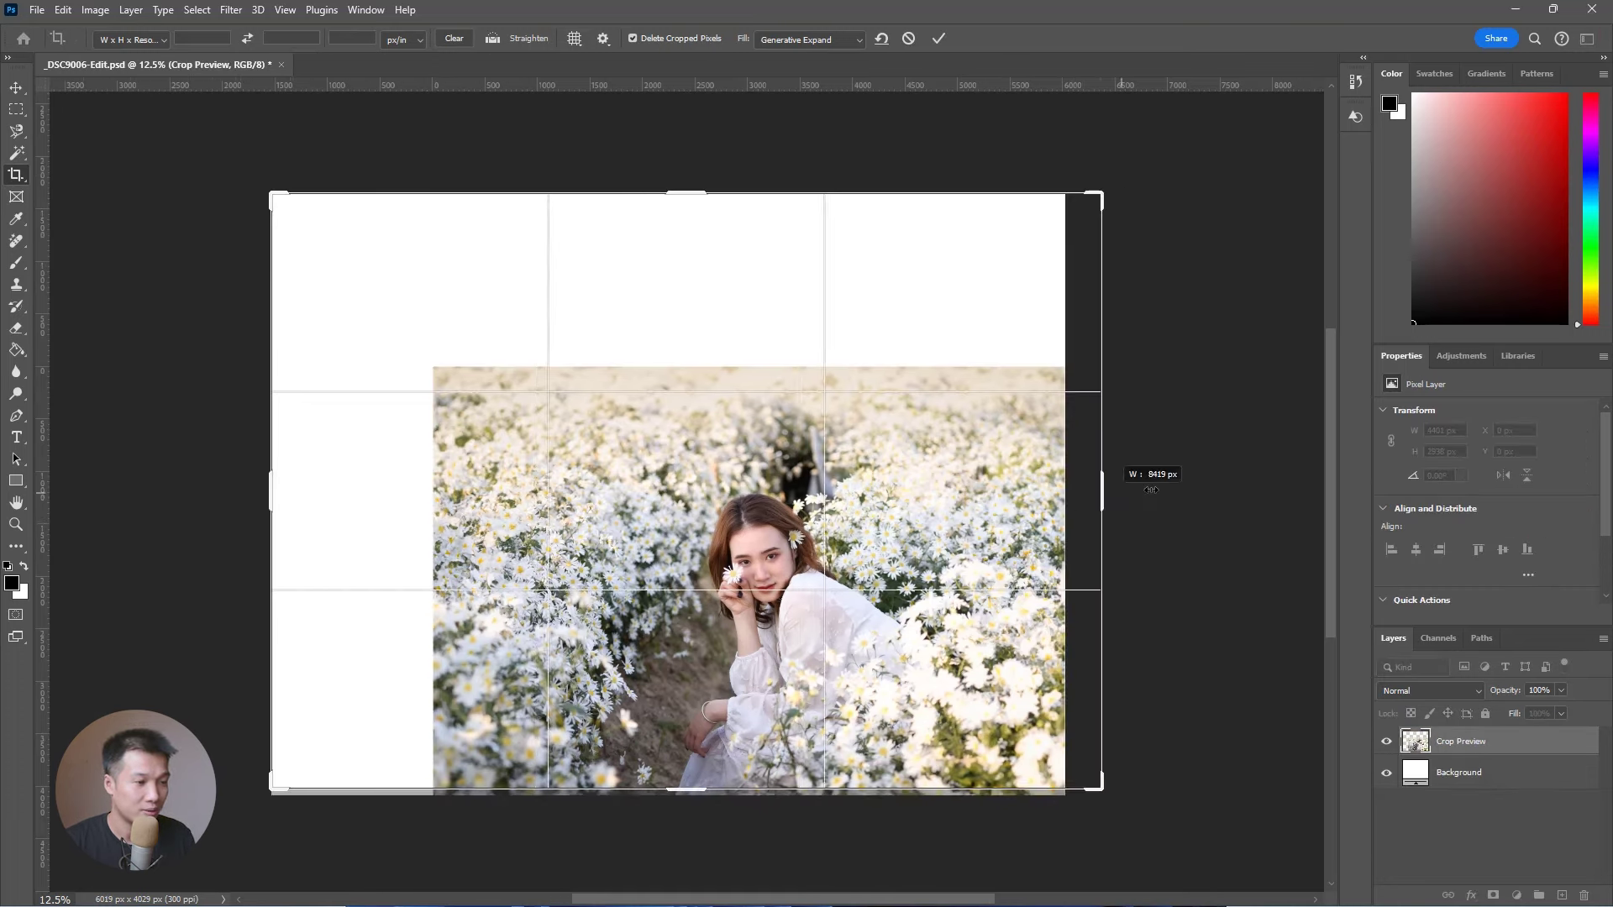
left_click_drag(1090, 498, 1206, 498)
left_click_drag(697, 551, 738, 558)
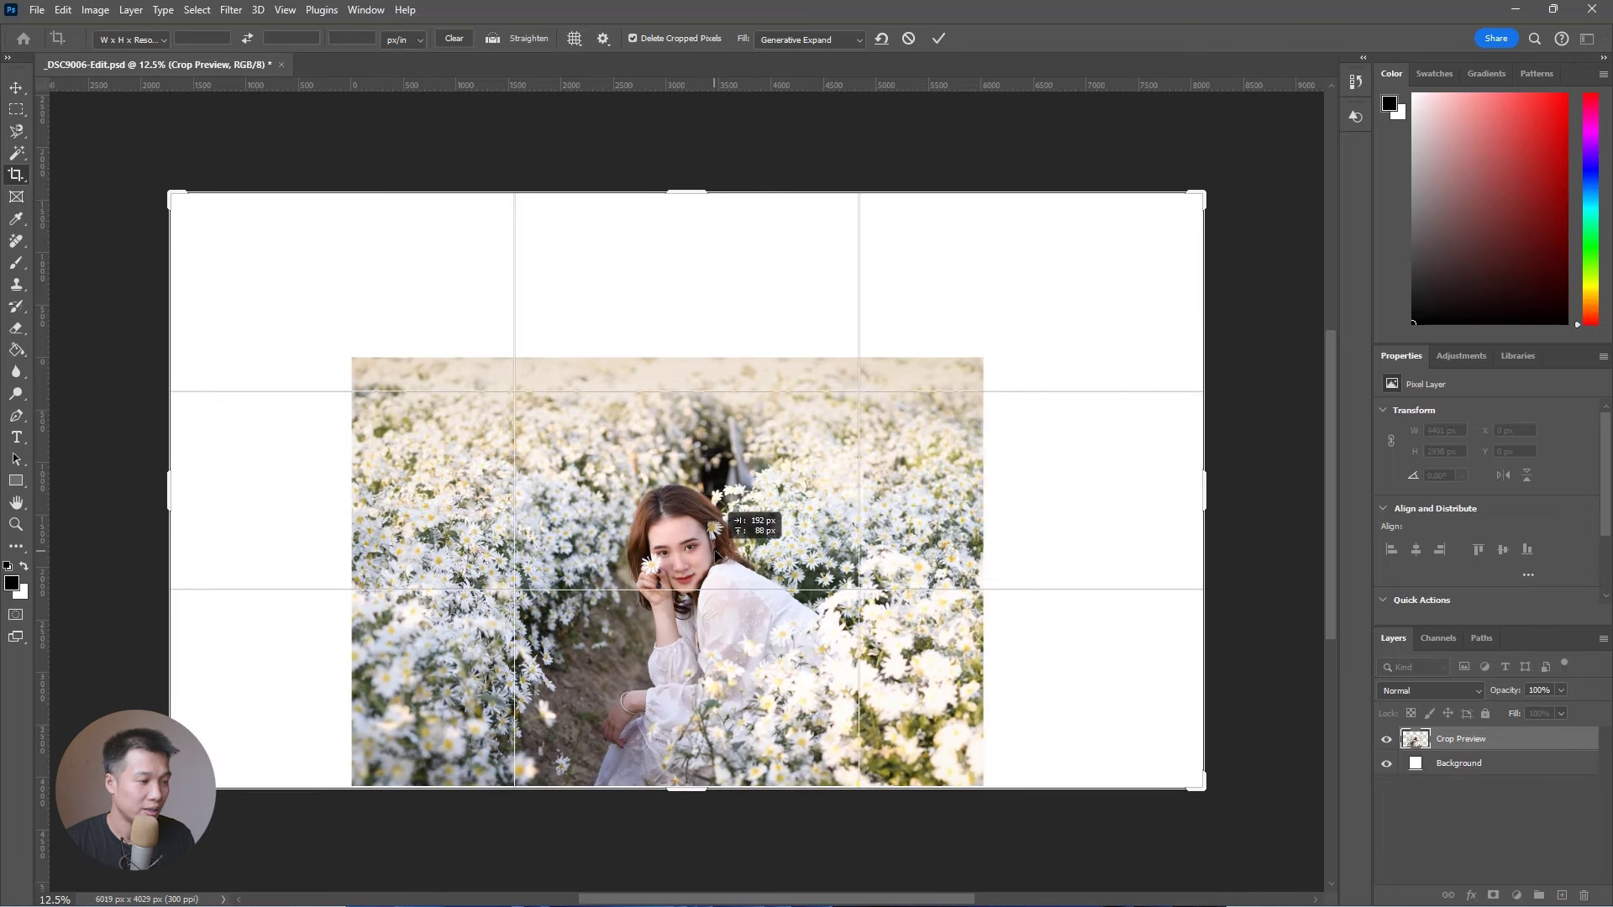
left_click(938, 39)
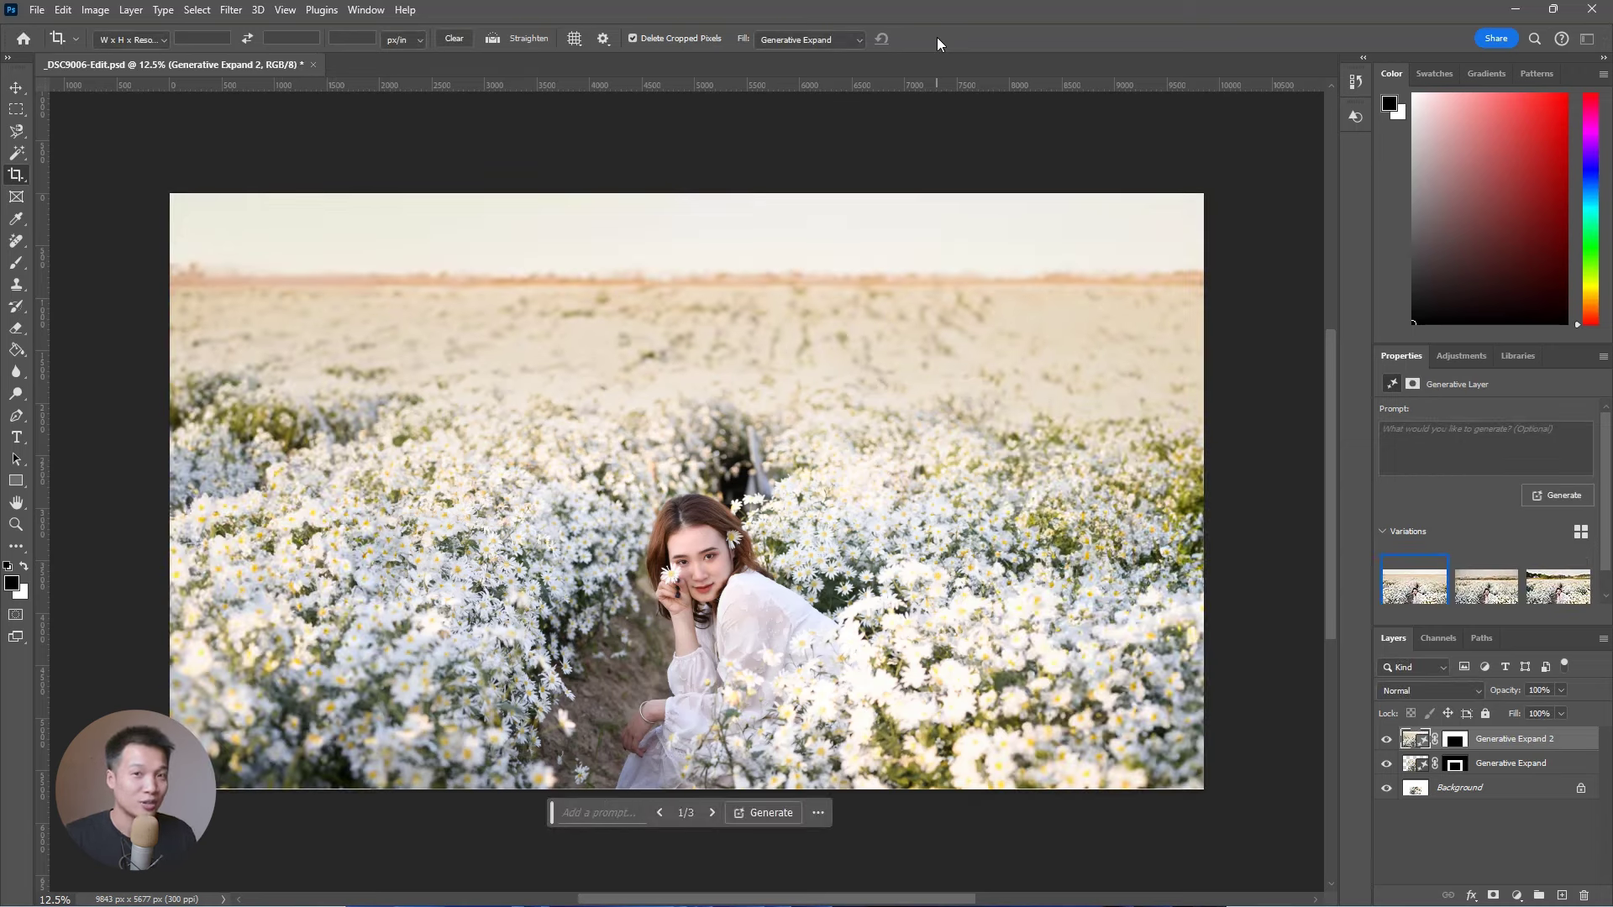
mouse_move(1413, 582)
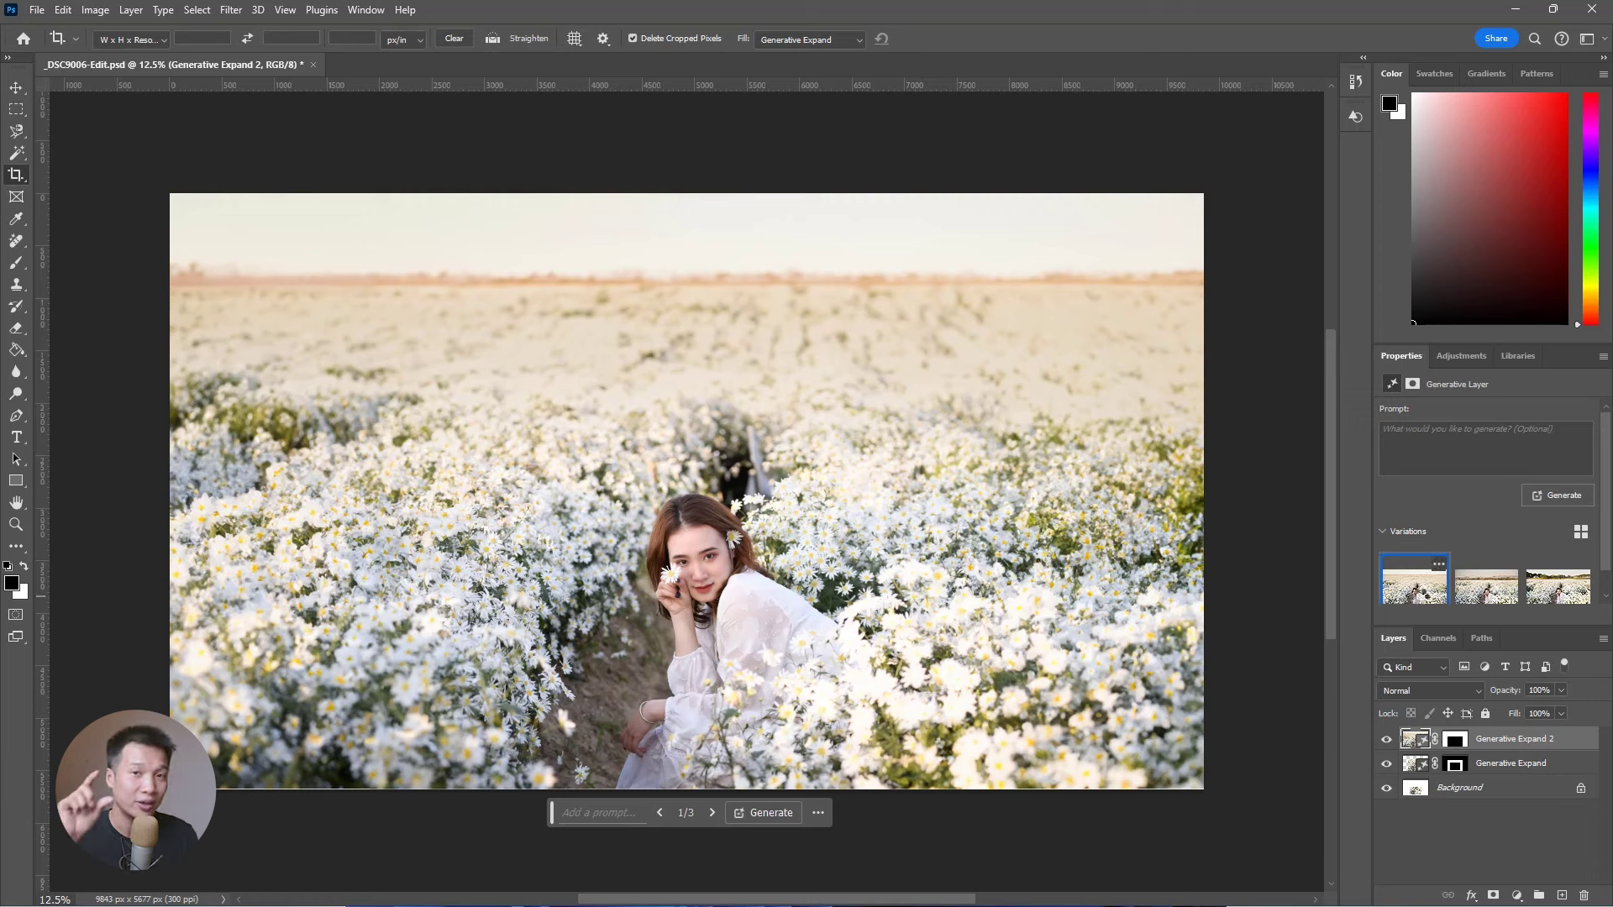
key("m")
left_click_drag(170, 193, 1221, 338)
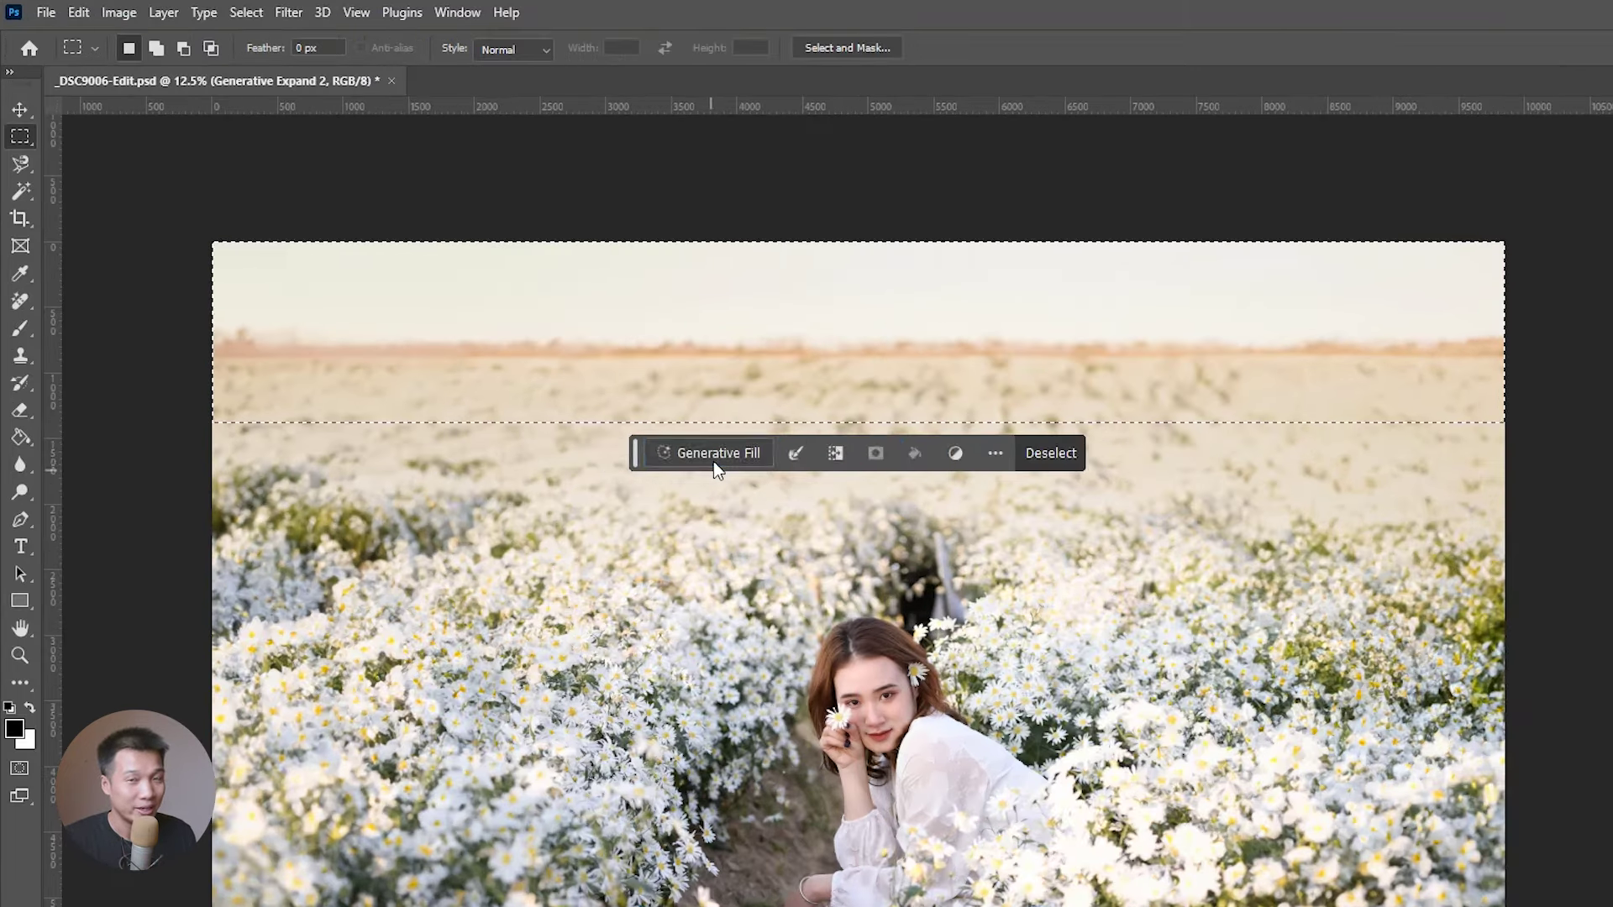
Step: Generative Fill the selected top strip with 'sunset sky', generate more, and compare variations
left_click(575, 363)
type("suns")
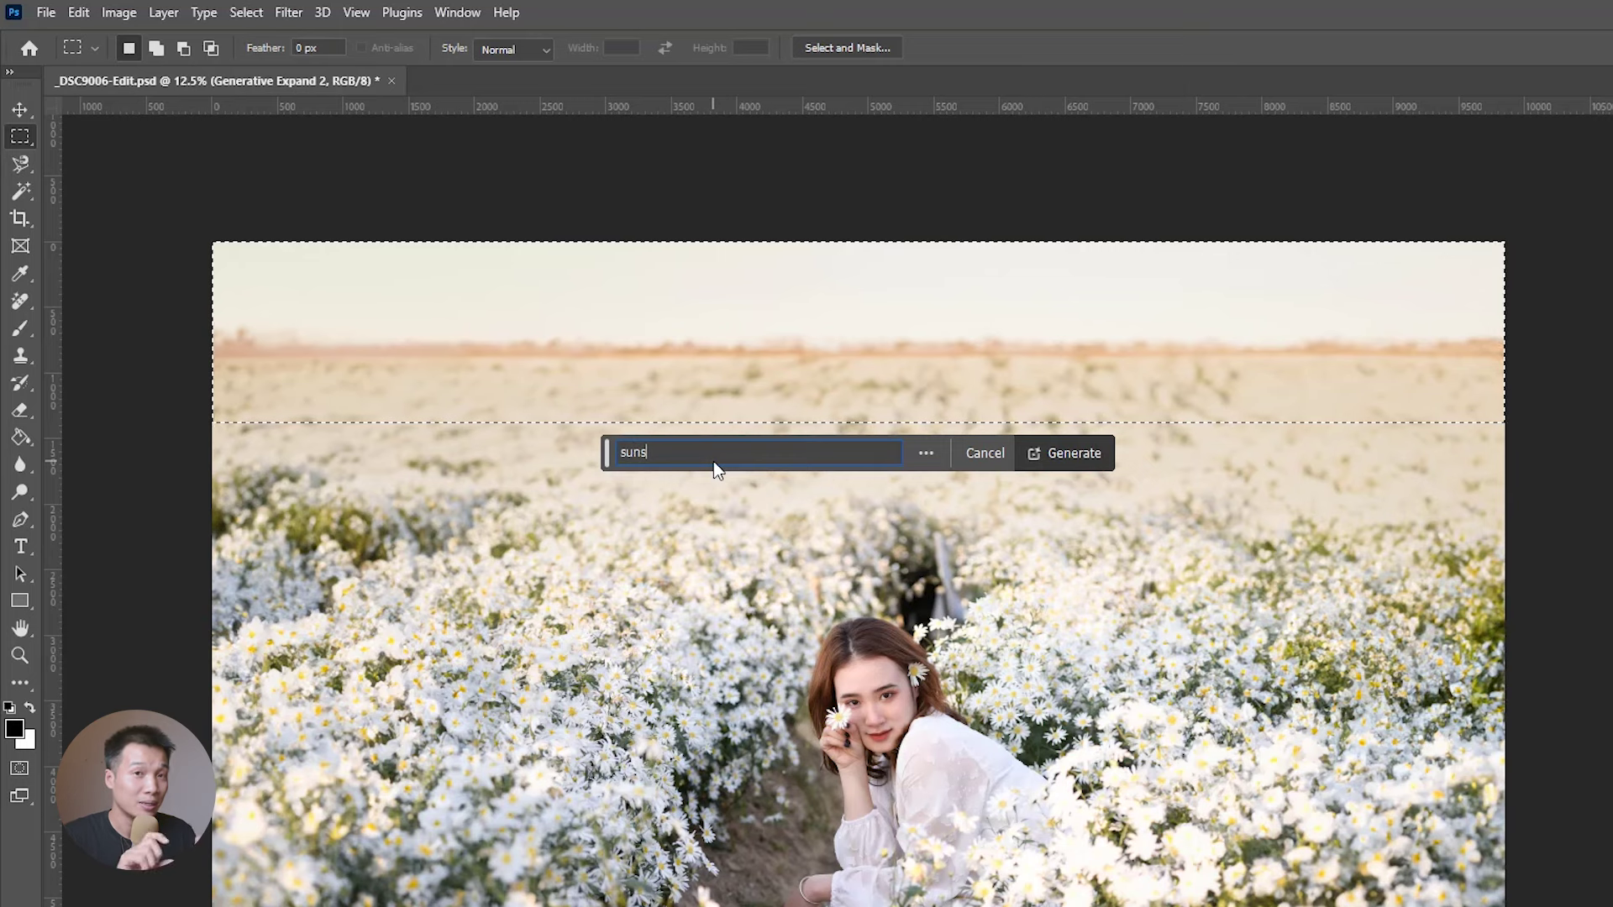
type("et sky")
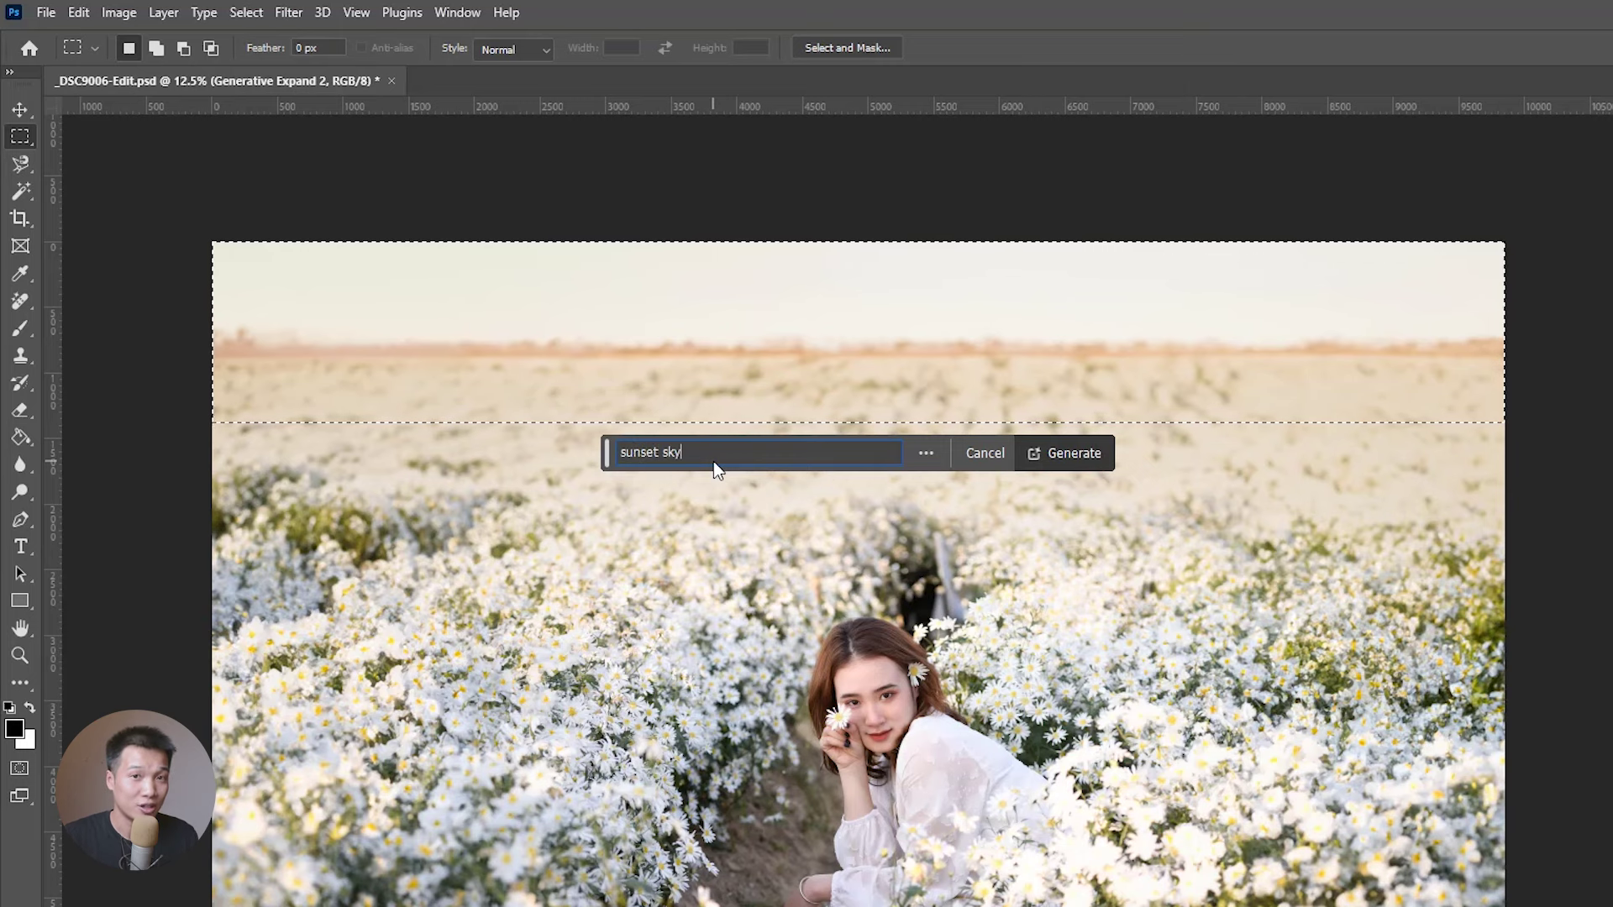
key("Return")
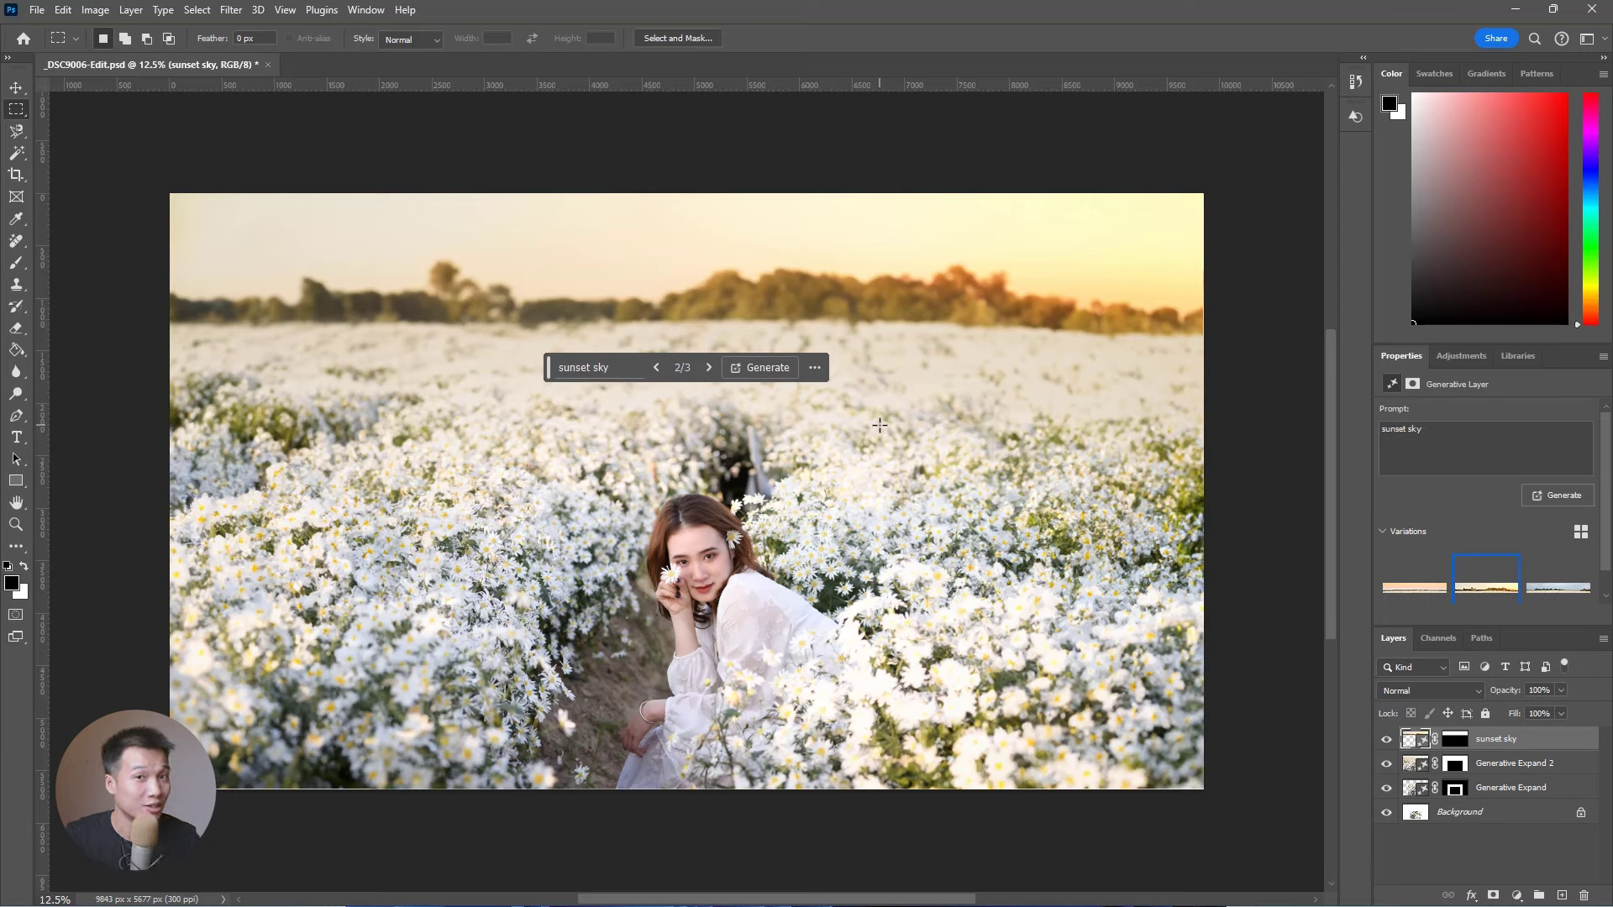
left_click(1548, 497)
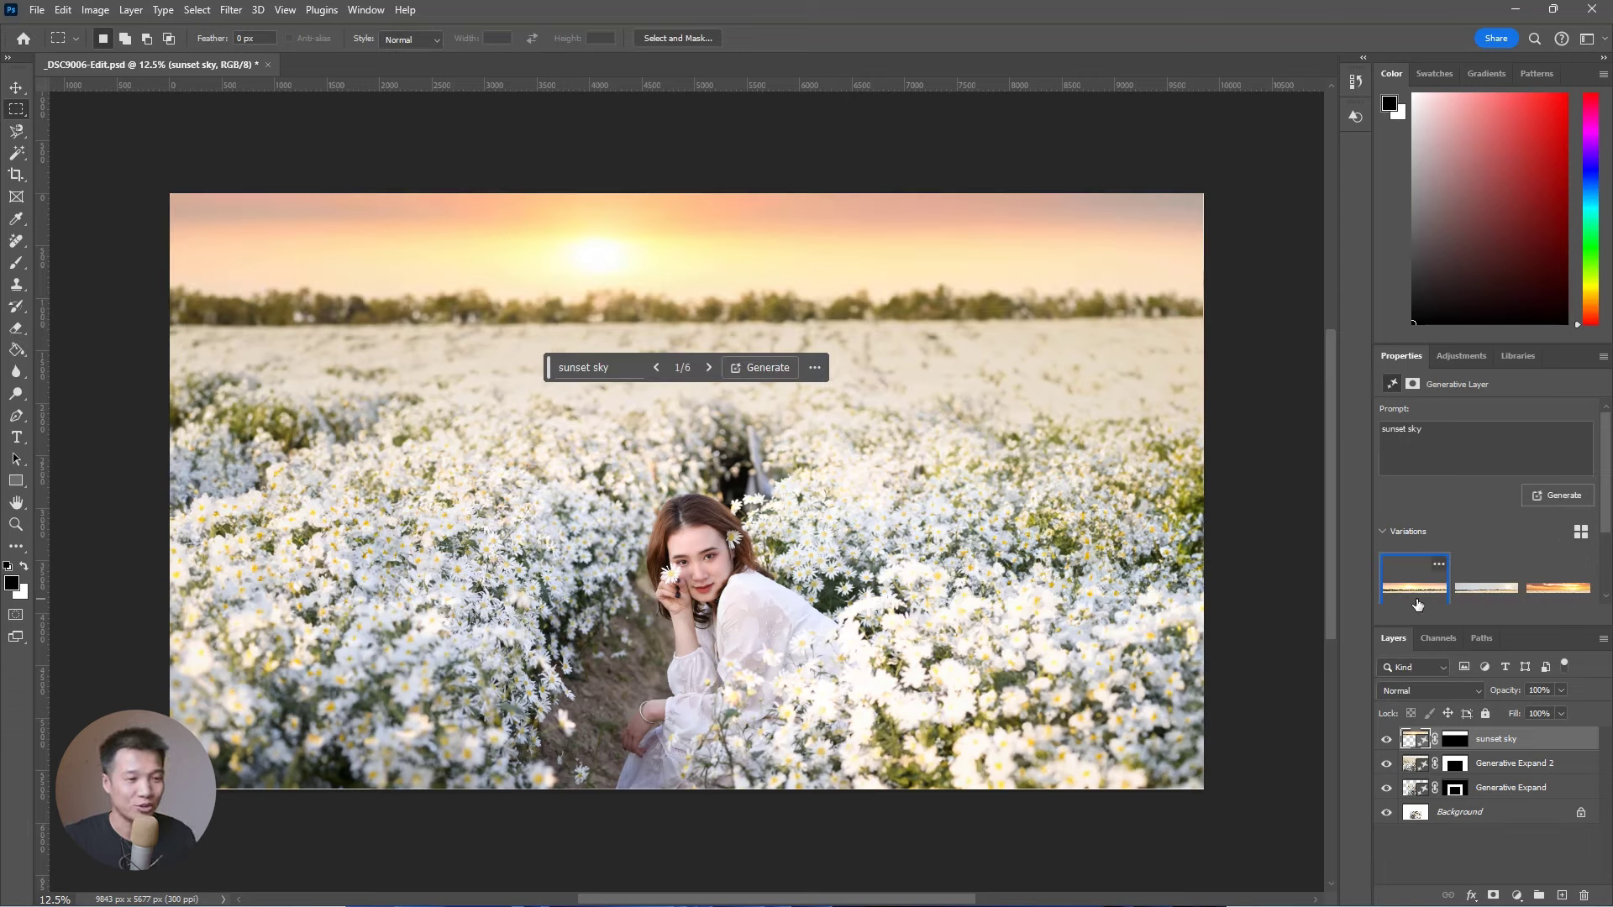
left_click(1386, 740)
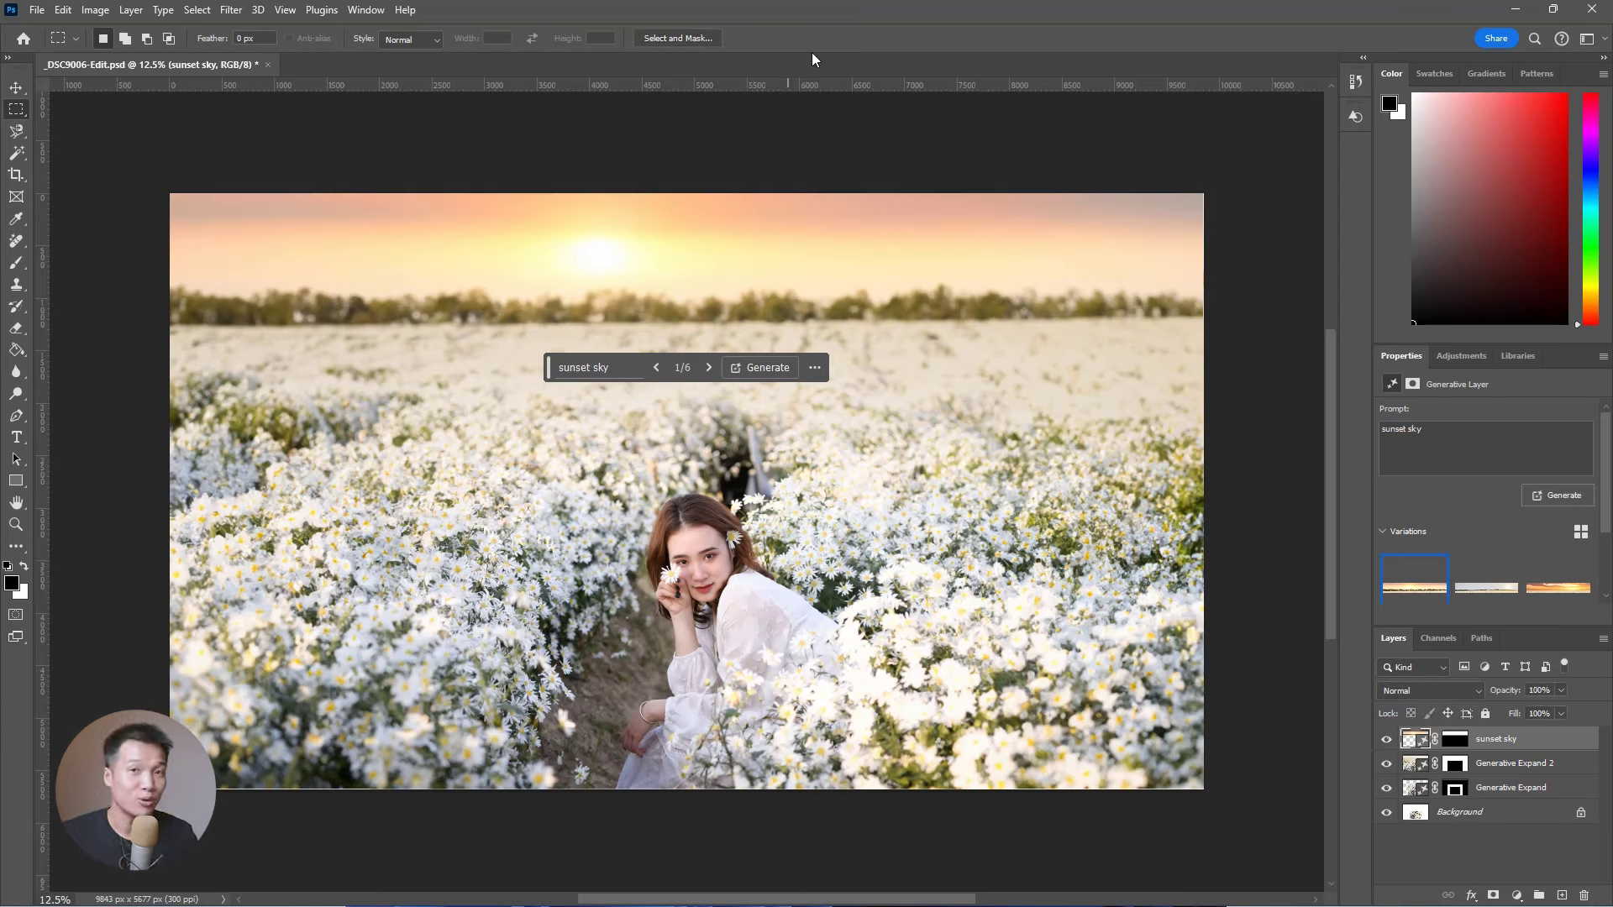
Step: Zoom in on the face and marquee a small patch of hair for the flower
key("z")
left_click_drag(726, 531, 873, 405)
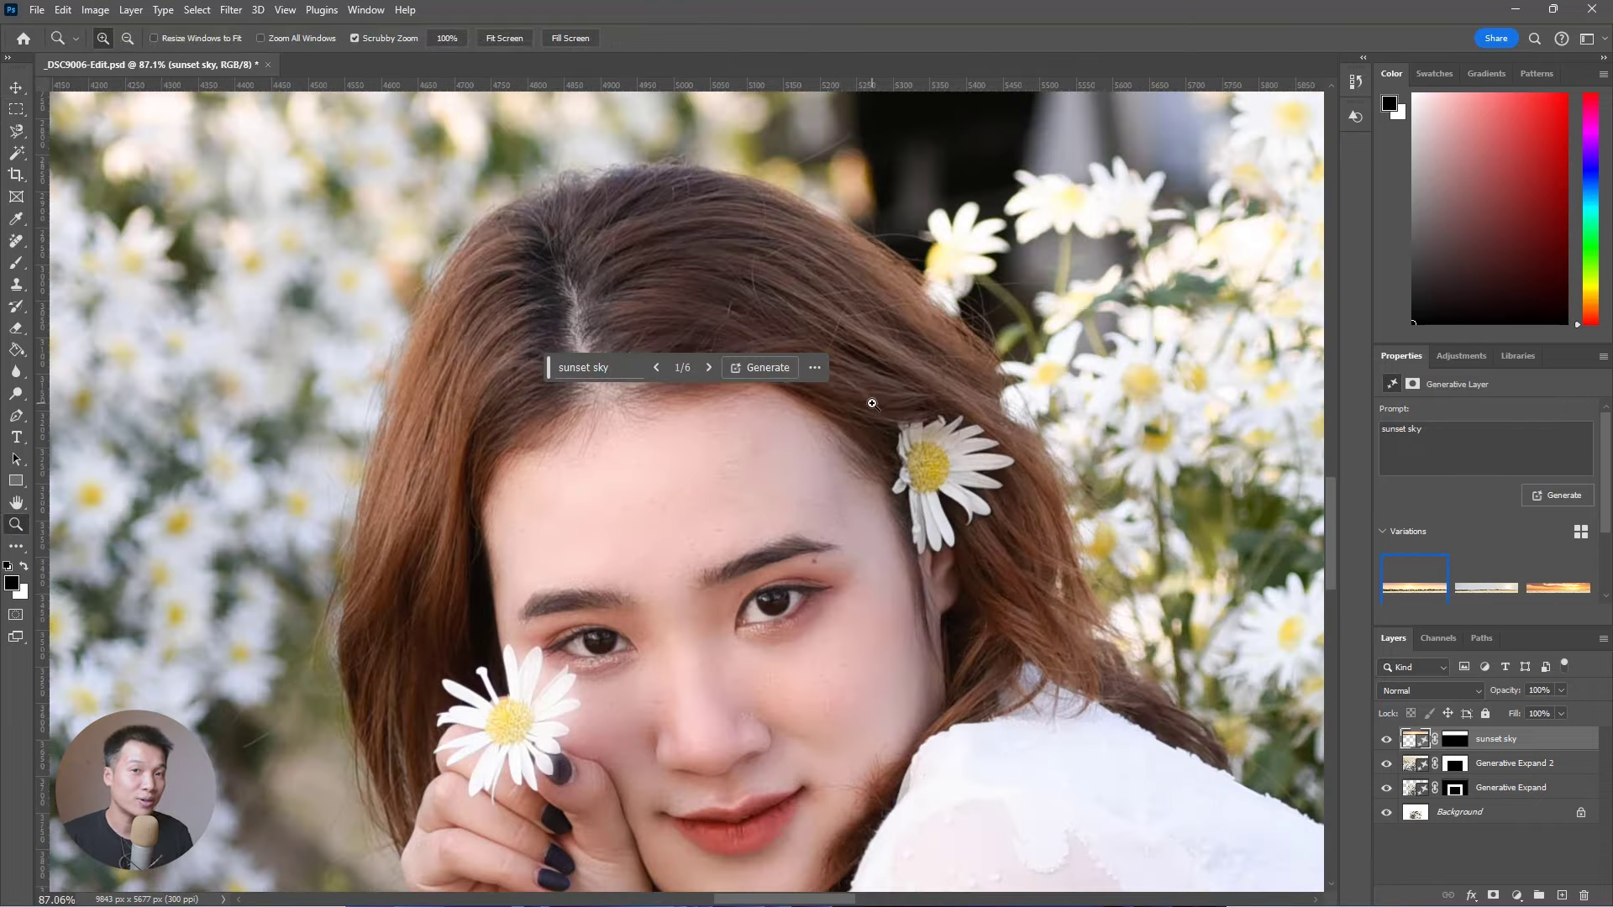
left_click(17, 118)
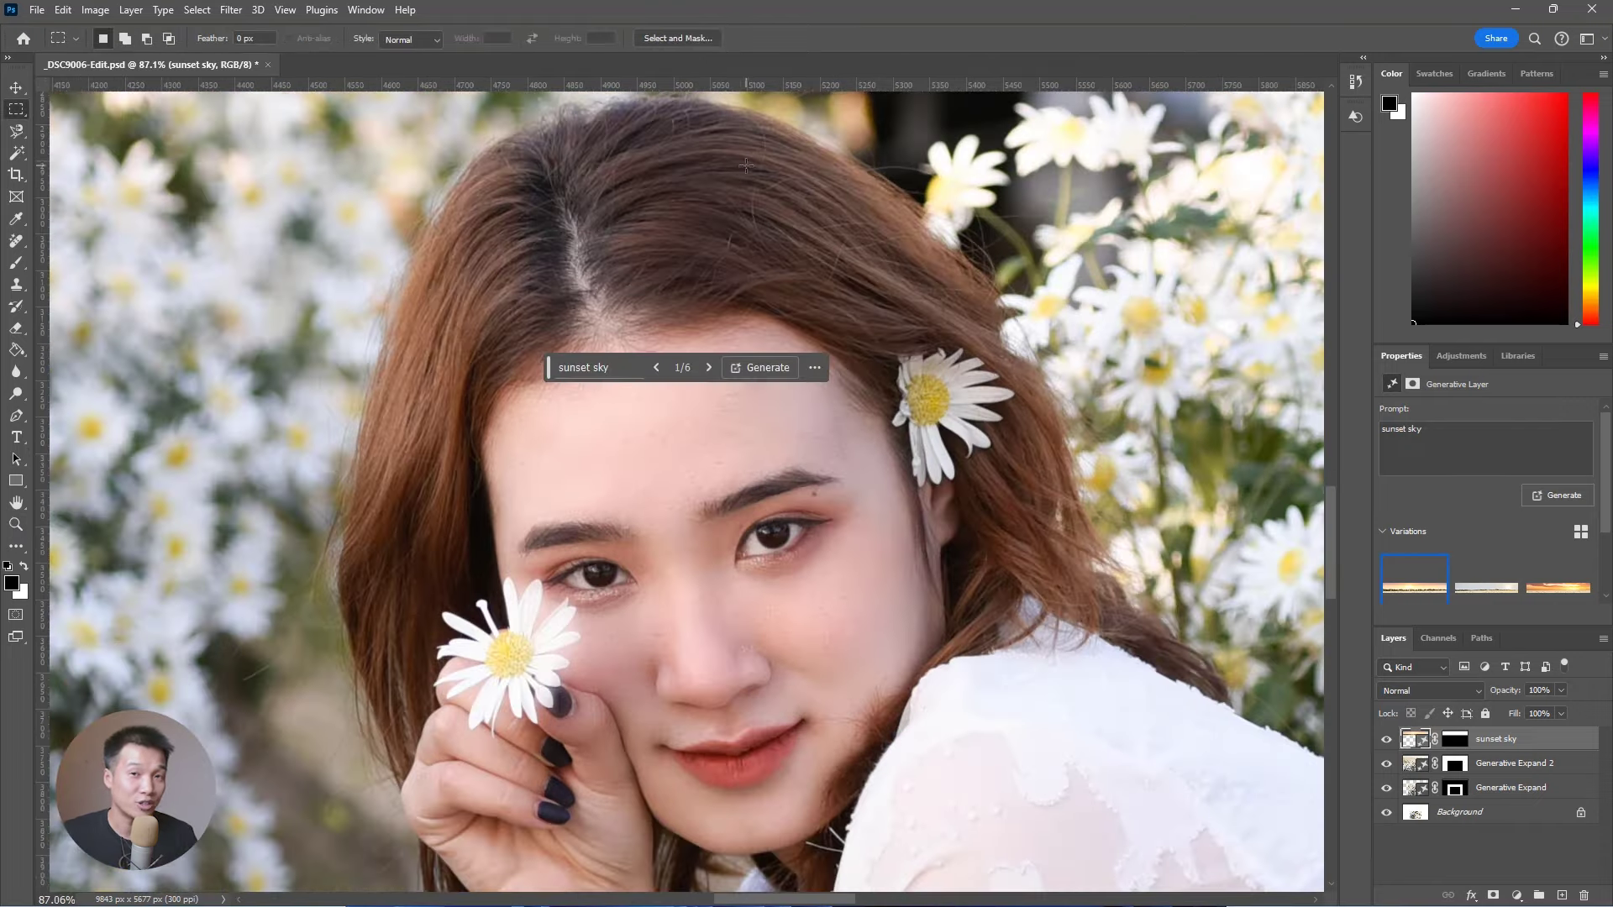
left_click_drag(766, 183, 847, 292)
Step: Generate 'daisy flower' in the hair selection and browse its variations
left_click(711, 316)
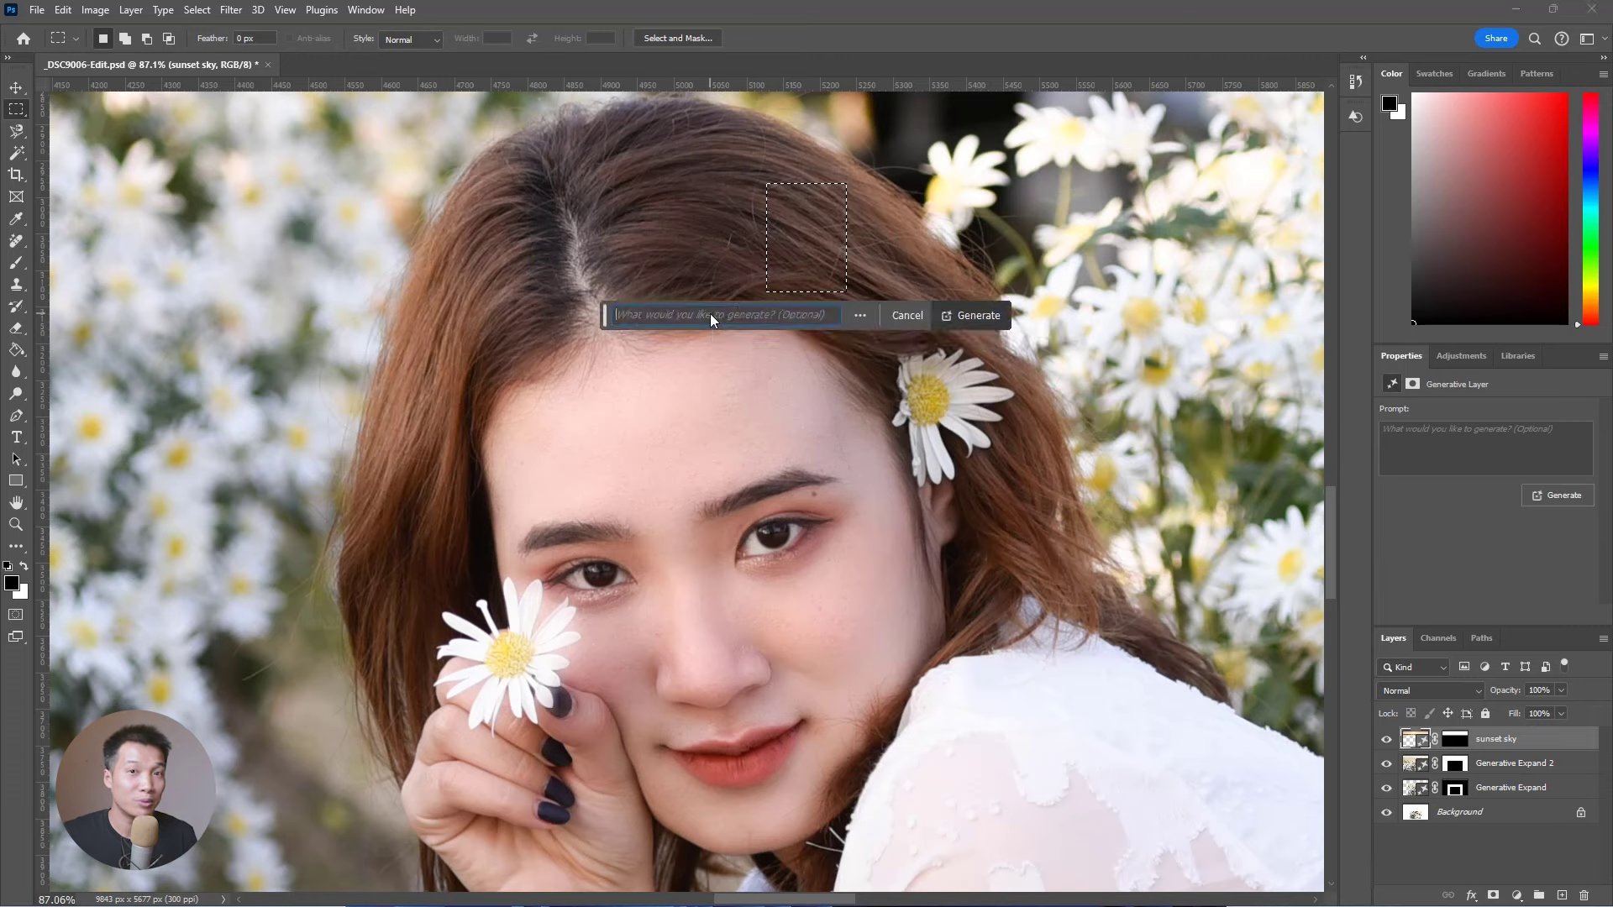
type("daisy flower")
left_click(981, 319)
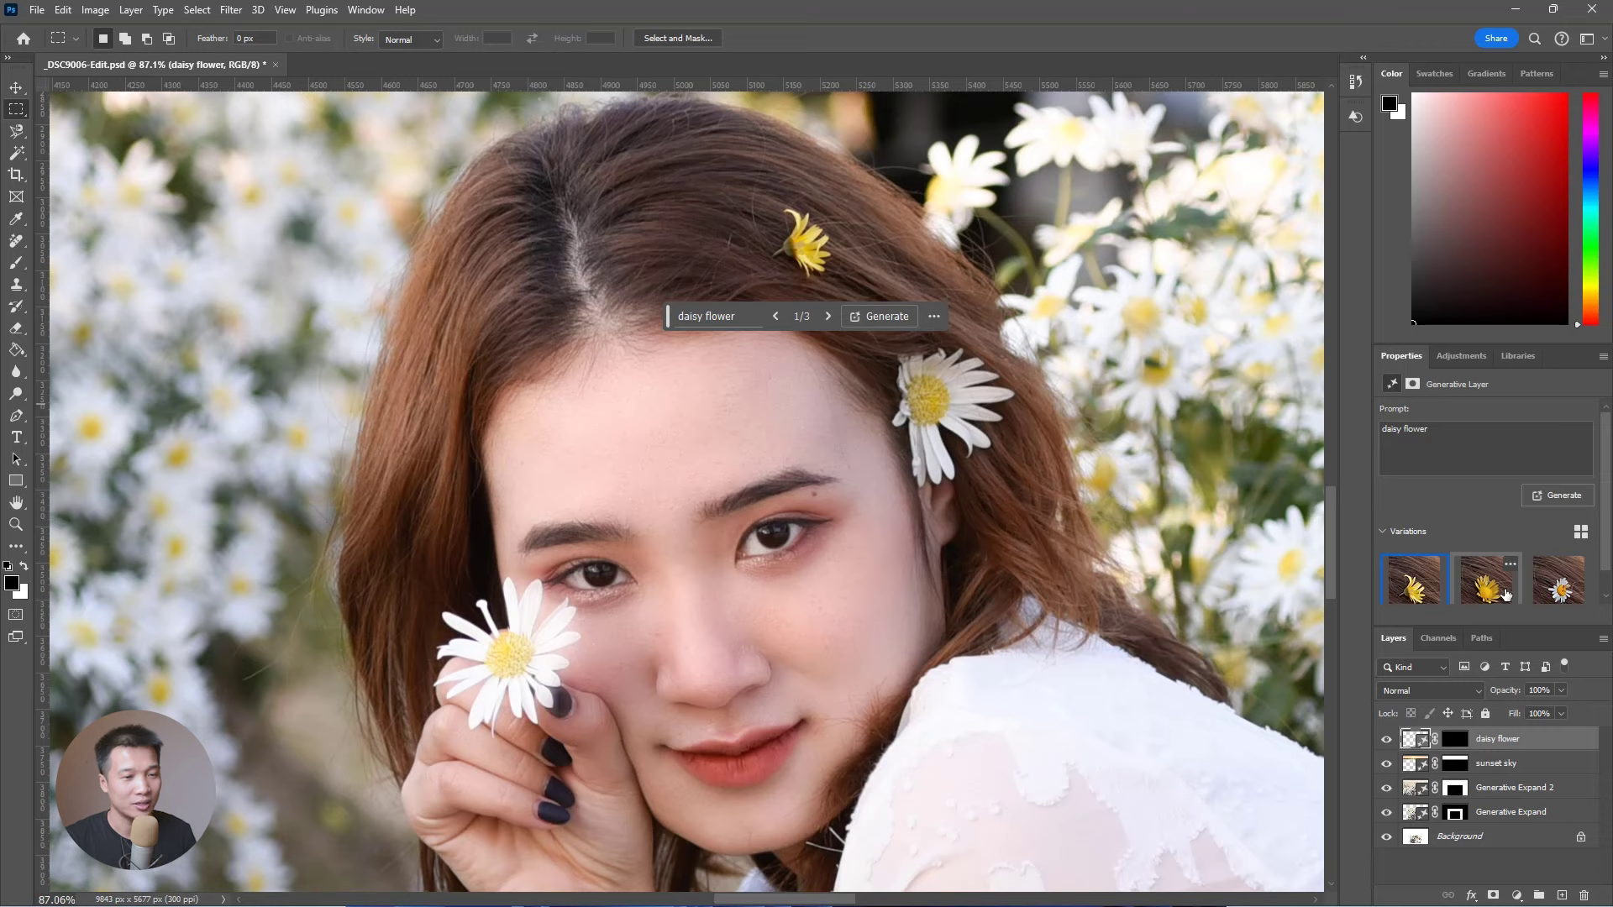
left_click(1506, 595)
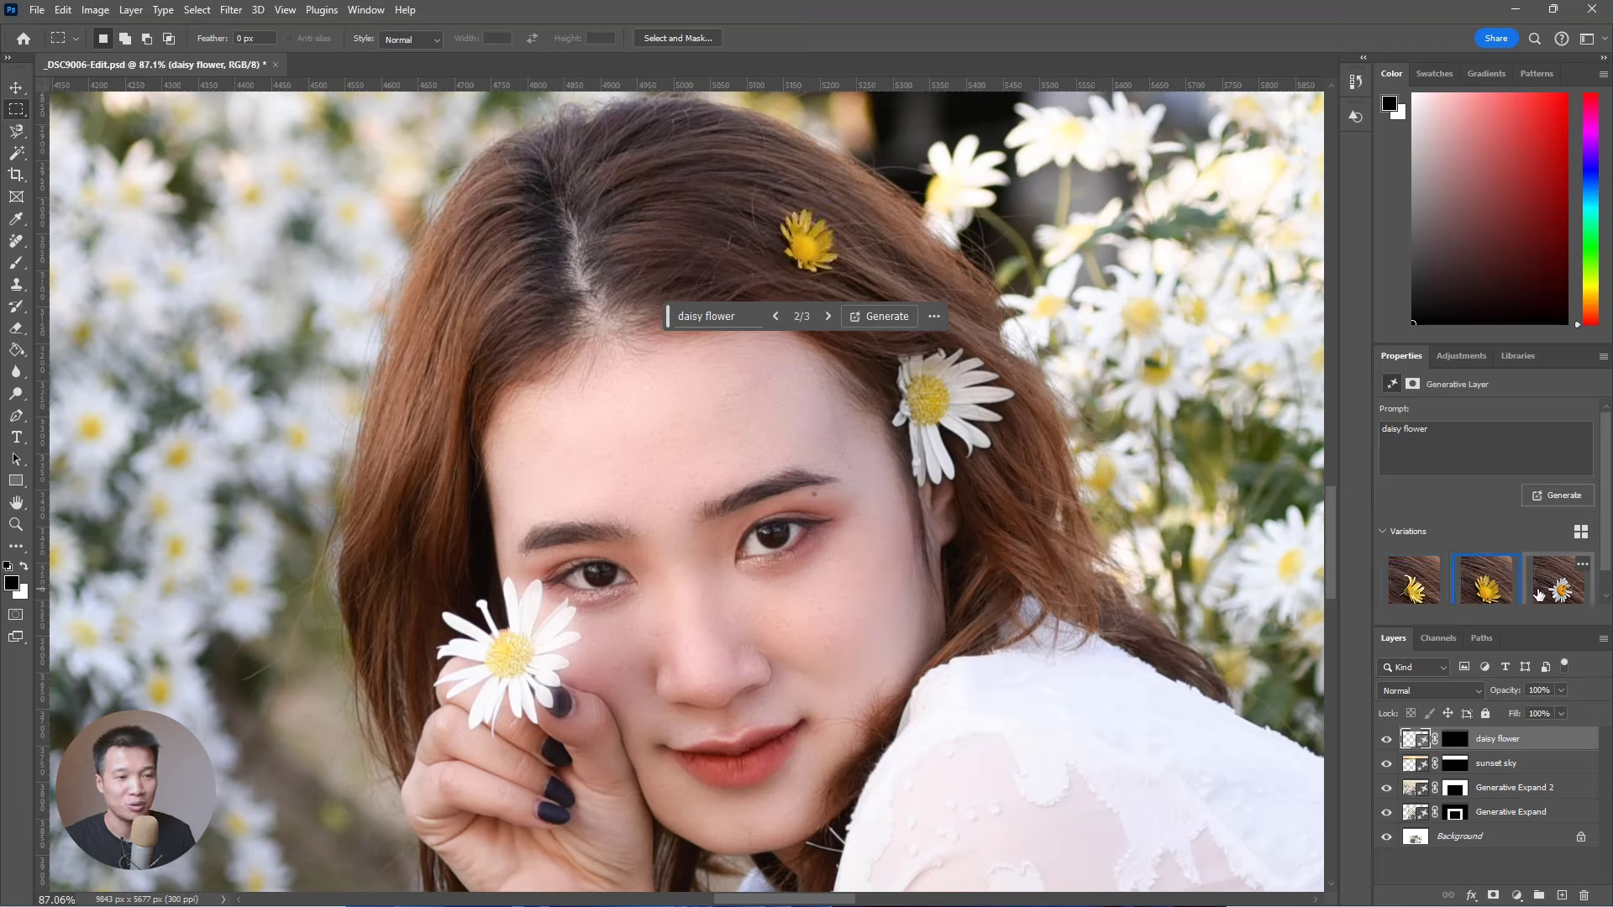
left_click(1541, 593)
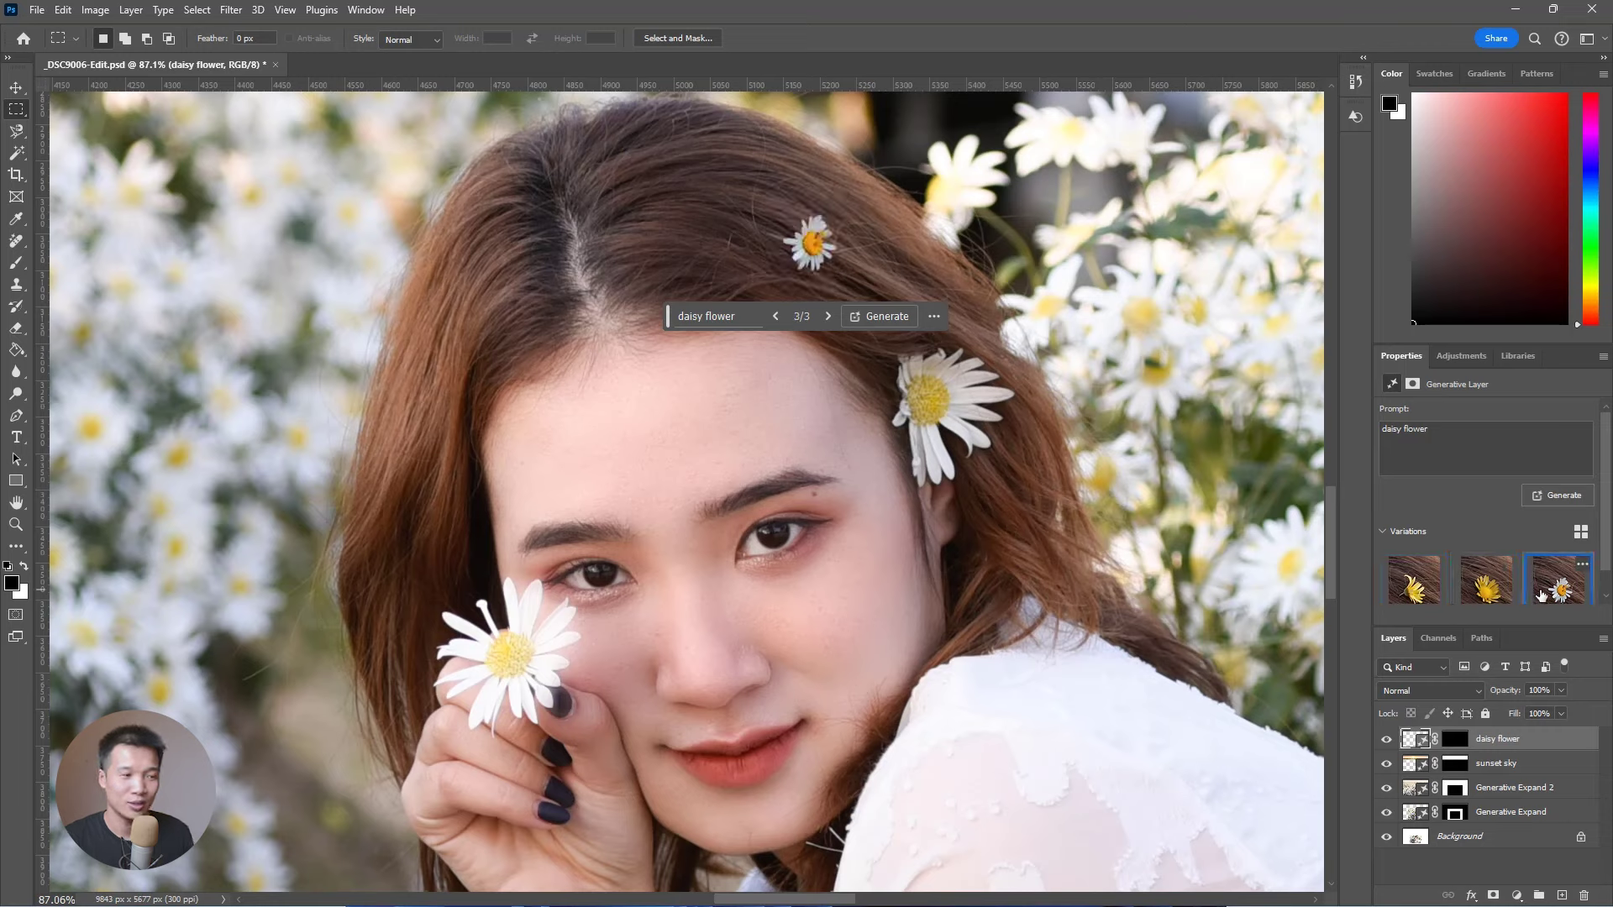
left_click(1558, 496)
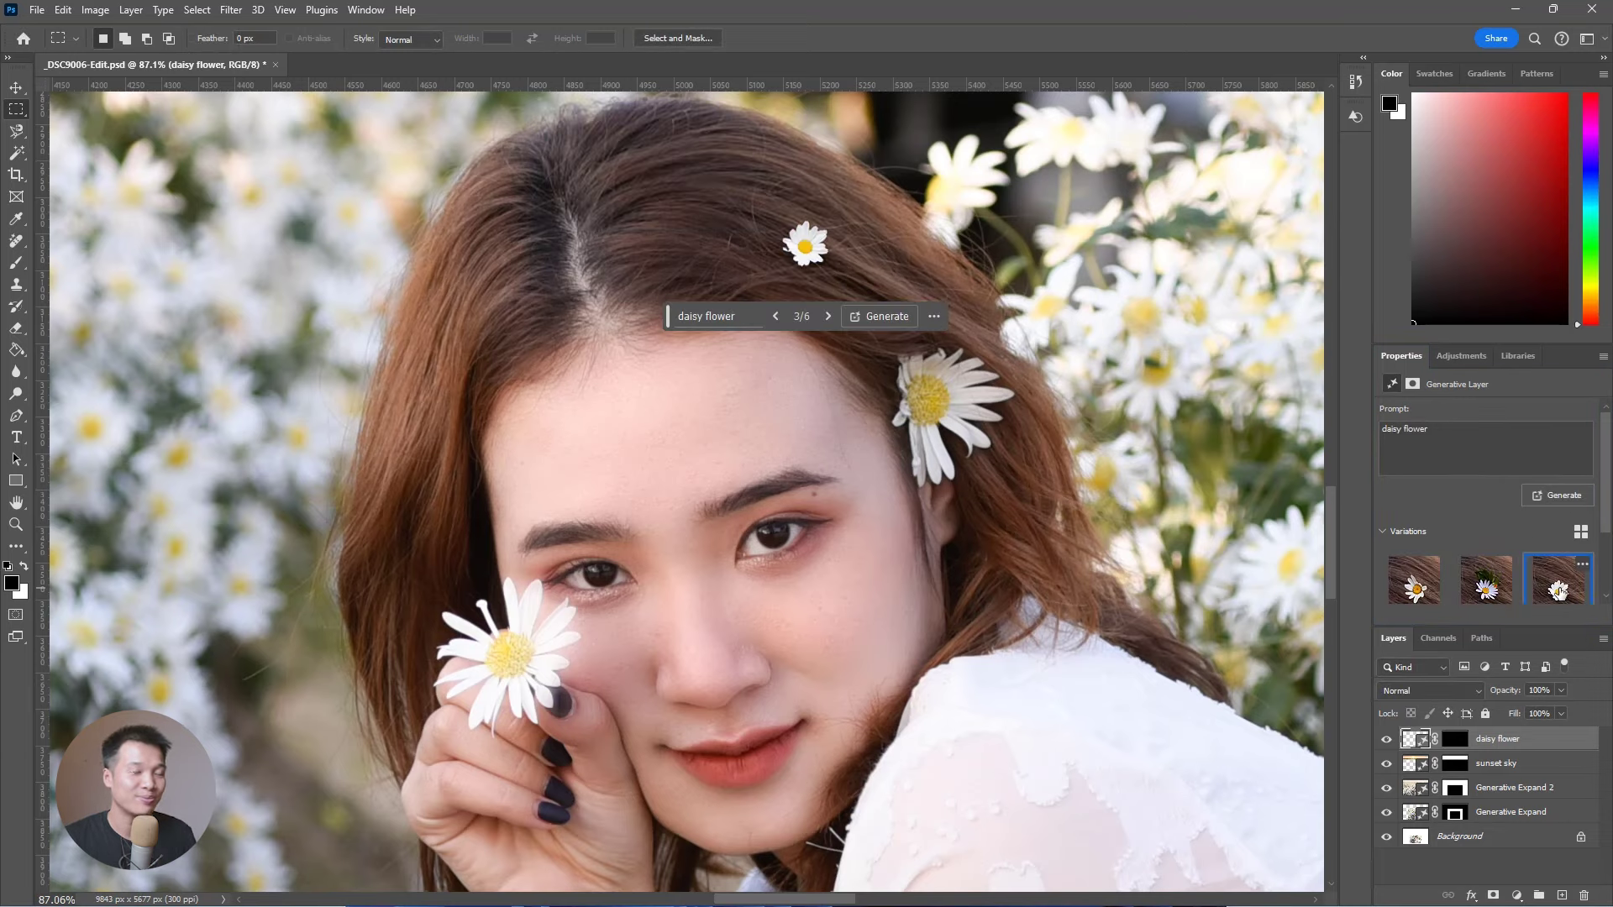
Step: Marquee the hair left of the daisy and generate 'con bướm' there
left_click_drag(679, 188, 753, 279)
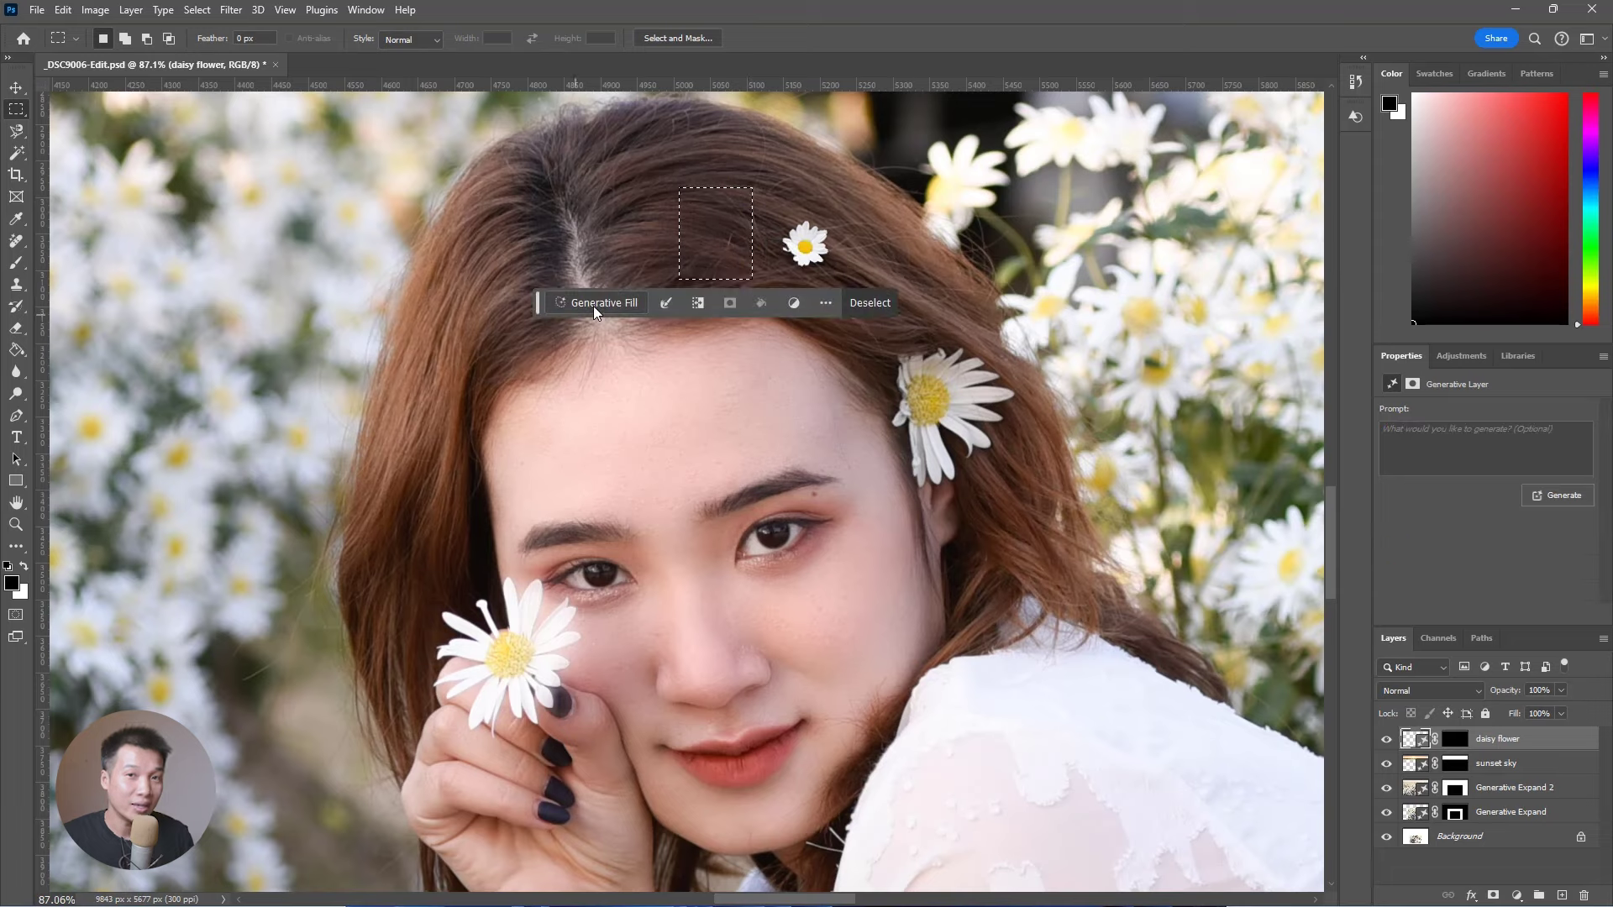
left_click(593, 304)
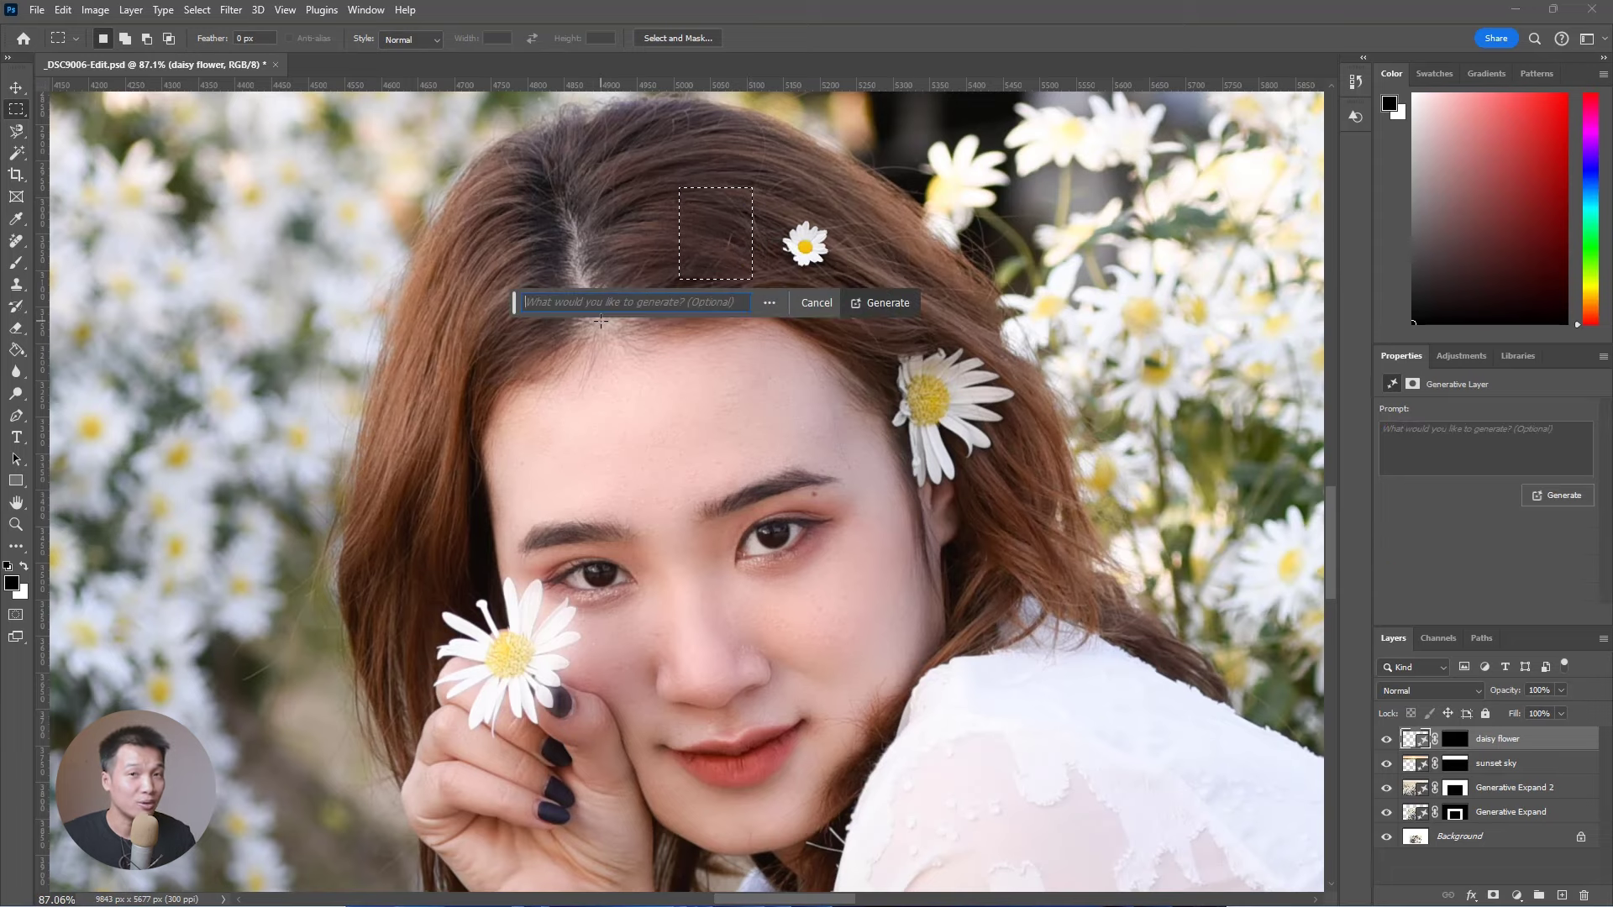
type("con bướm")
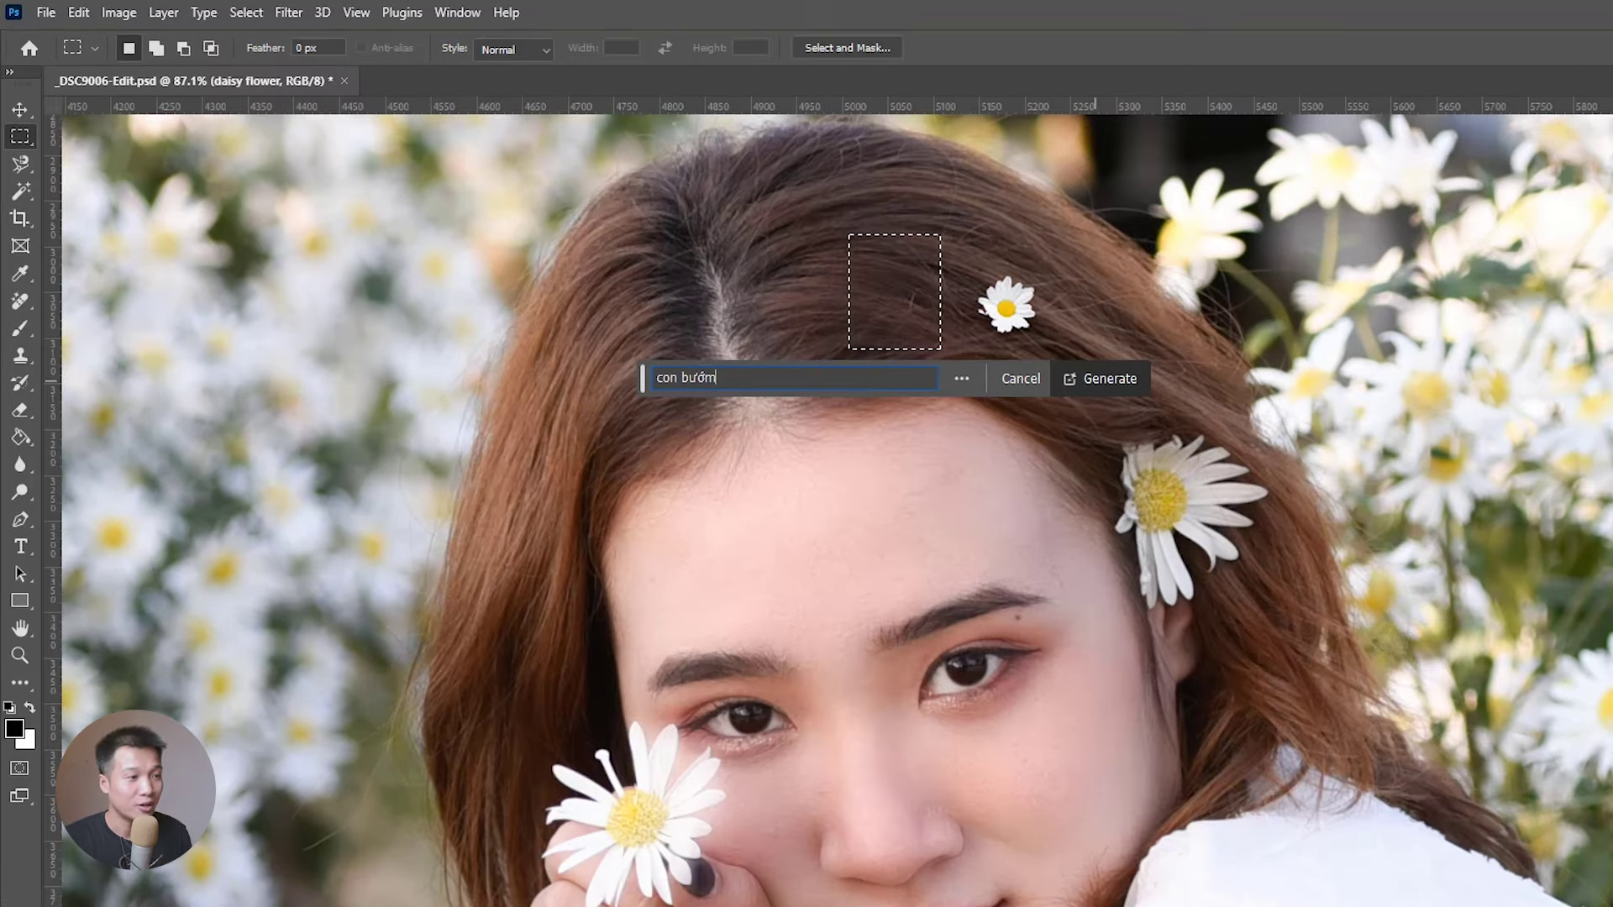
left_click(1096, 382)
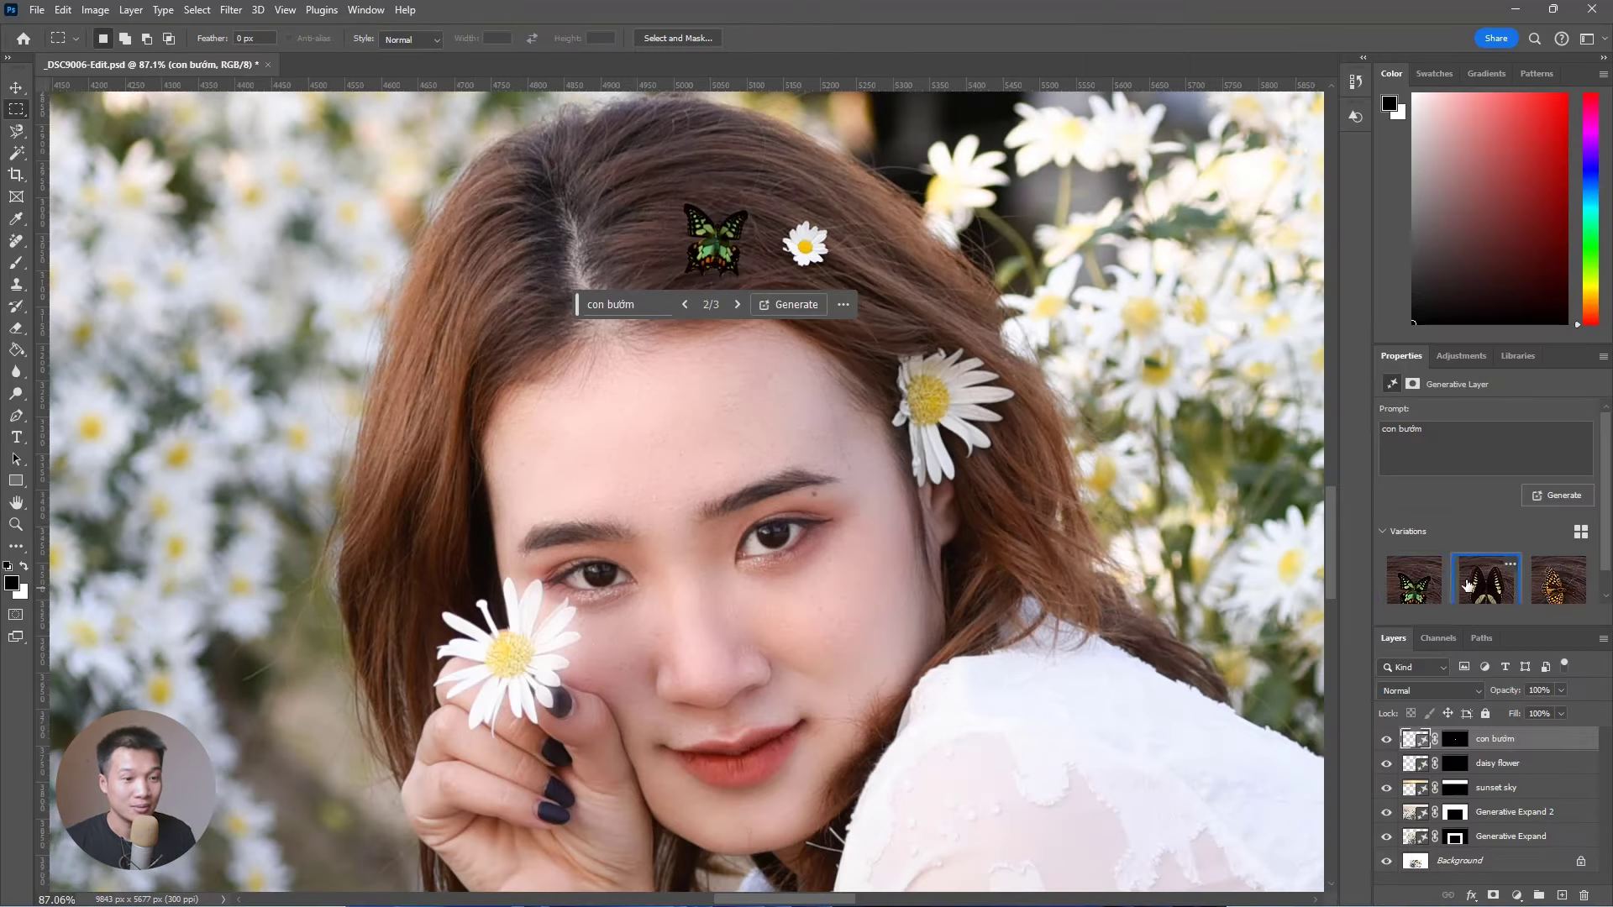
Step: Compare butterfly variations, settle on the orange one, and fit the image on screen
left_click(1507, 598)
left_click(1558, 580)
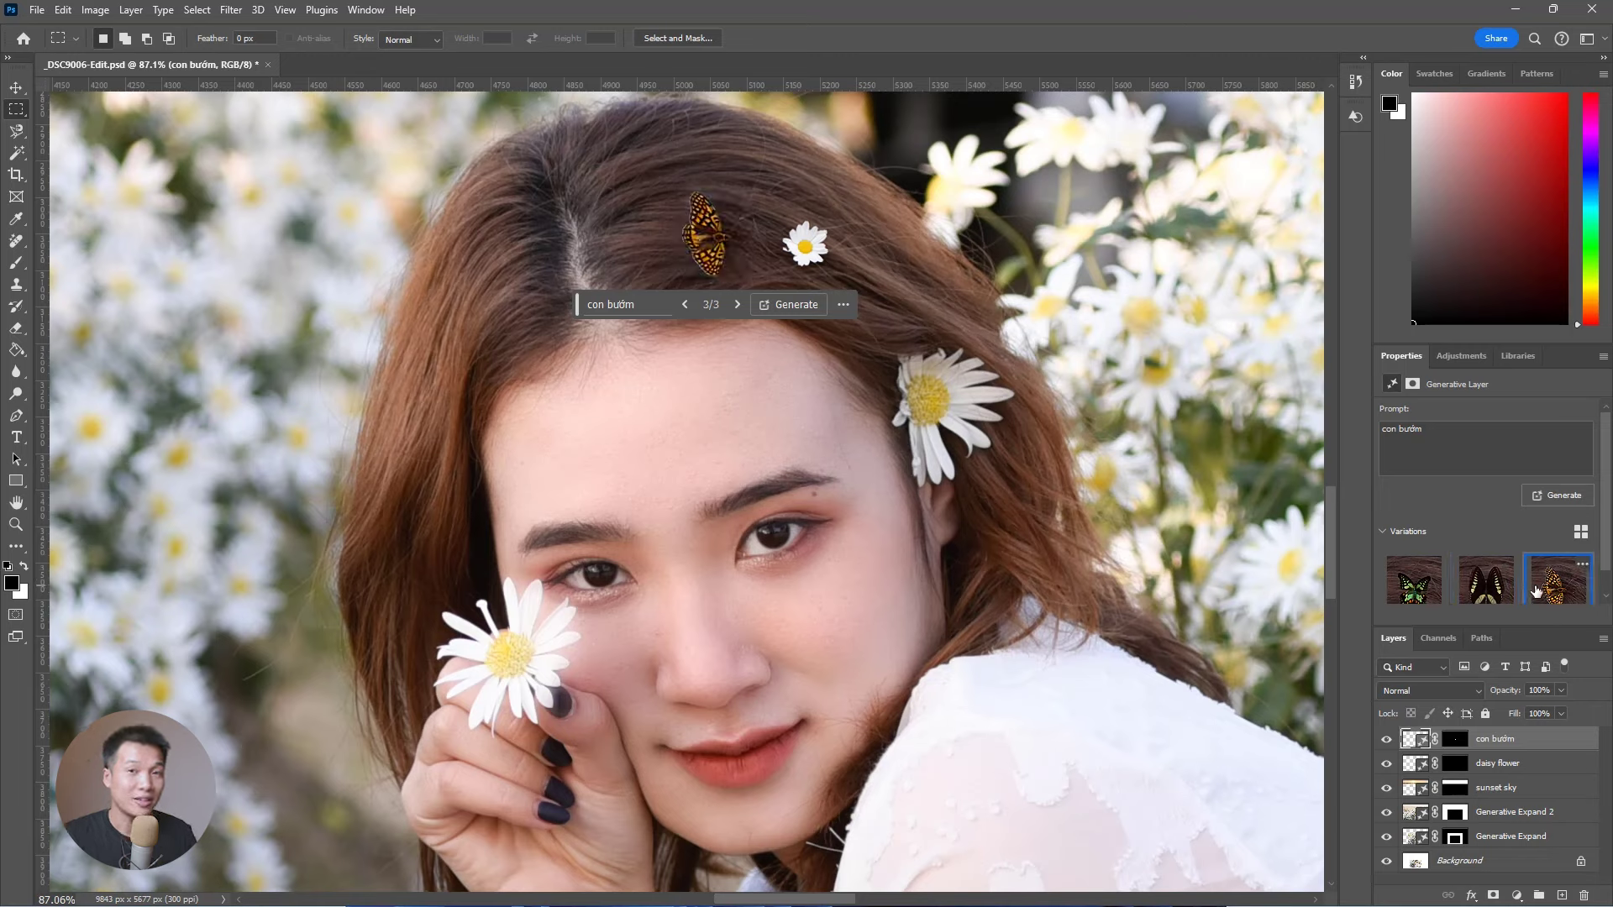
left_click(1413, 579)
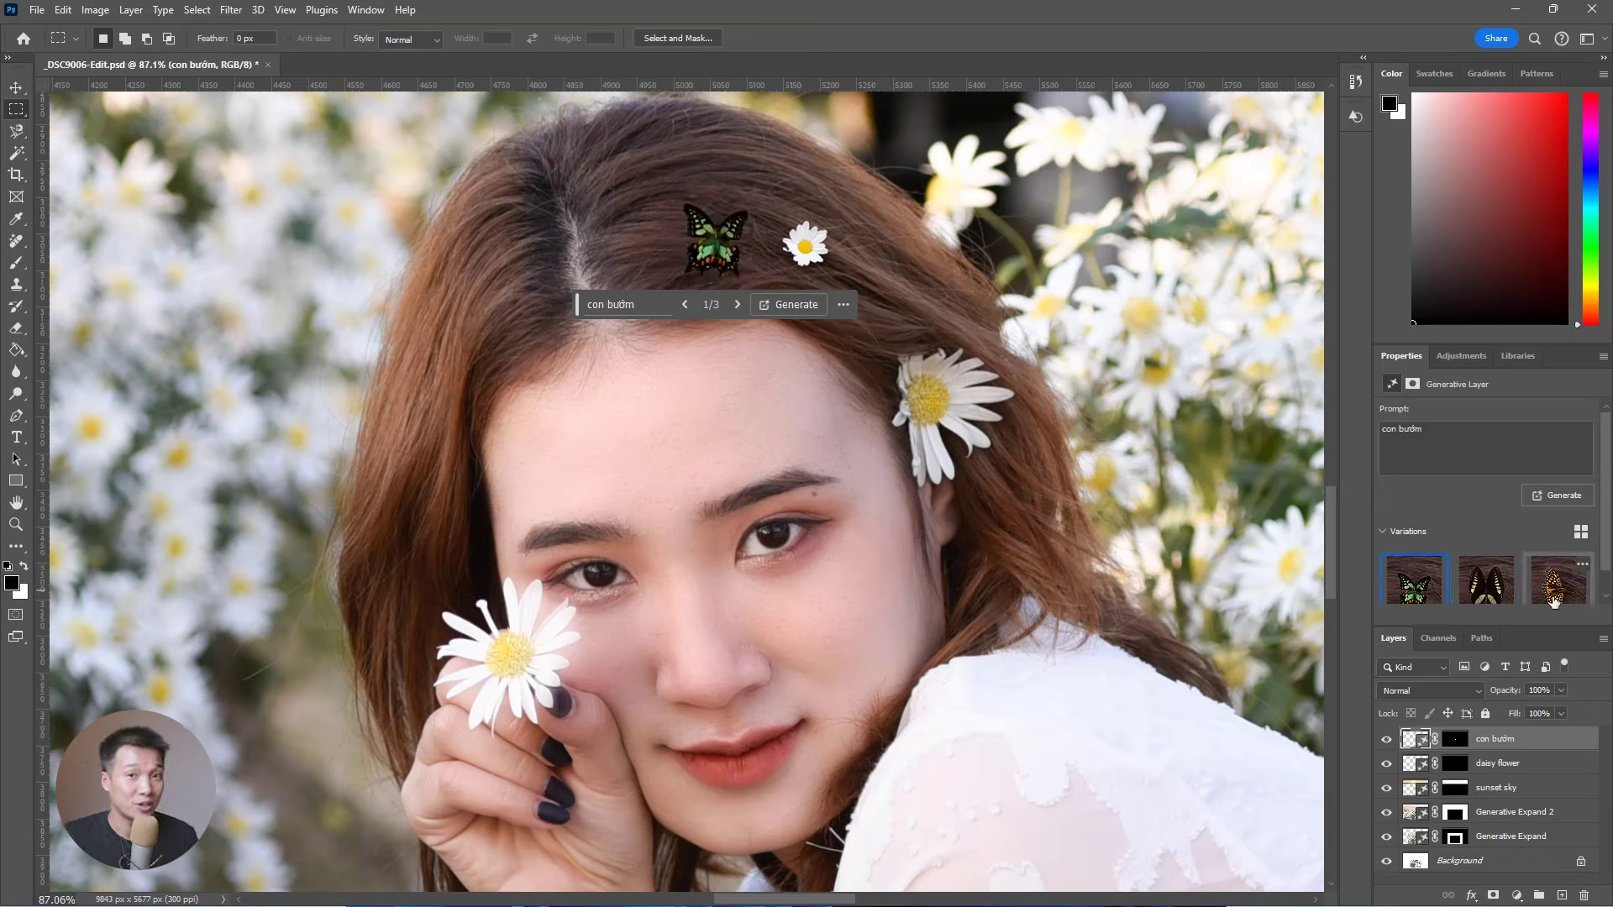
left_click(1498, 595)
left_click(1567, 595)
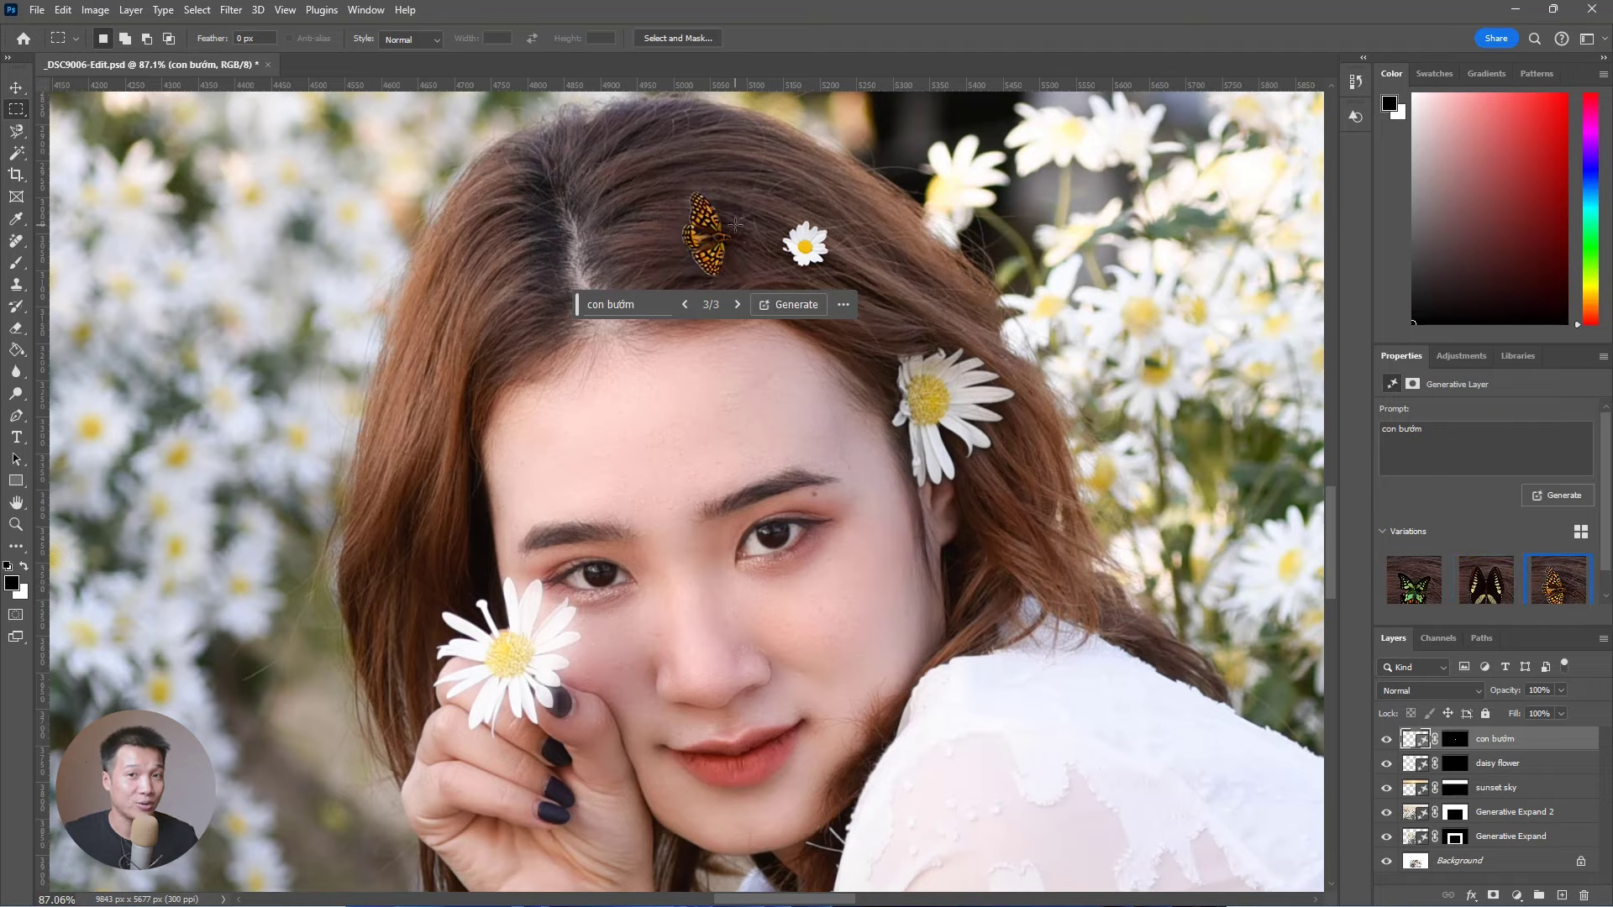
key("ctrl+0")
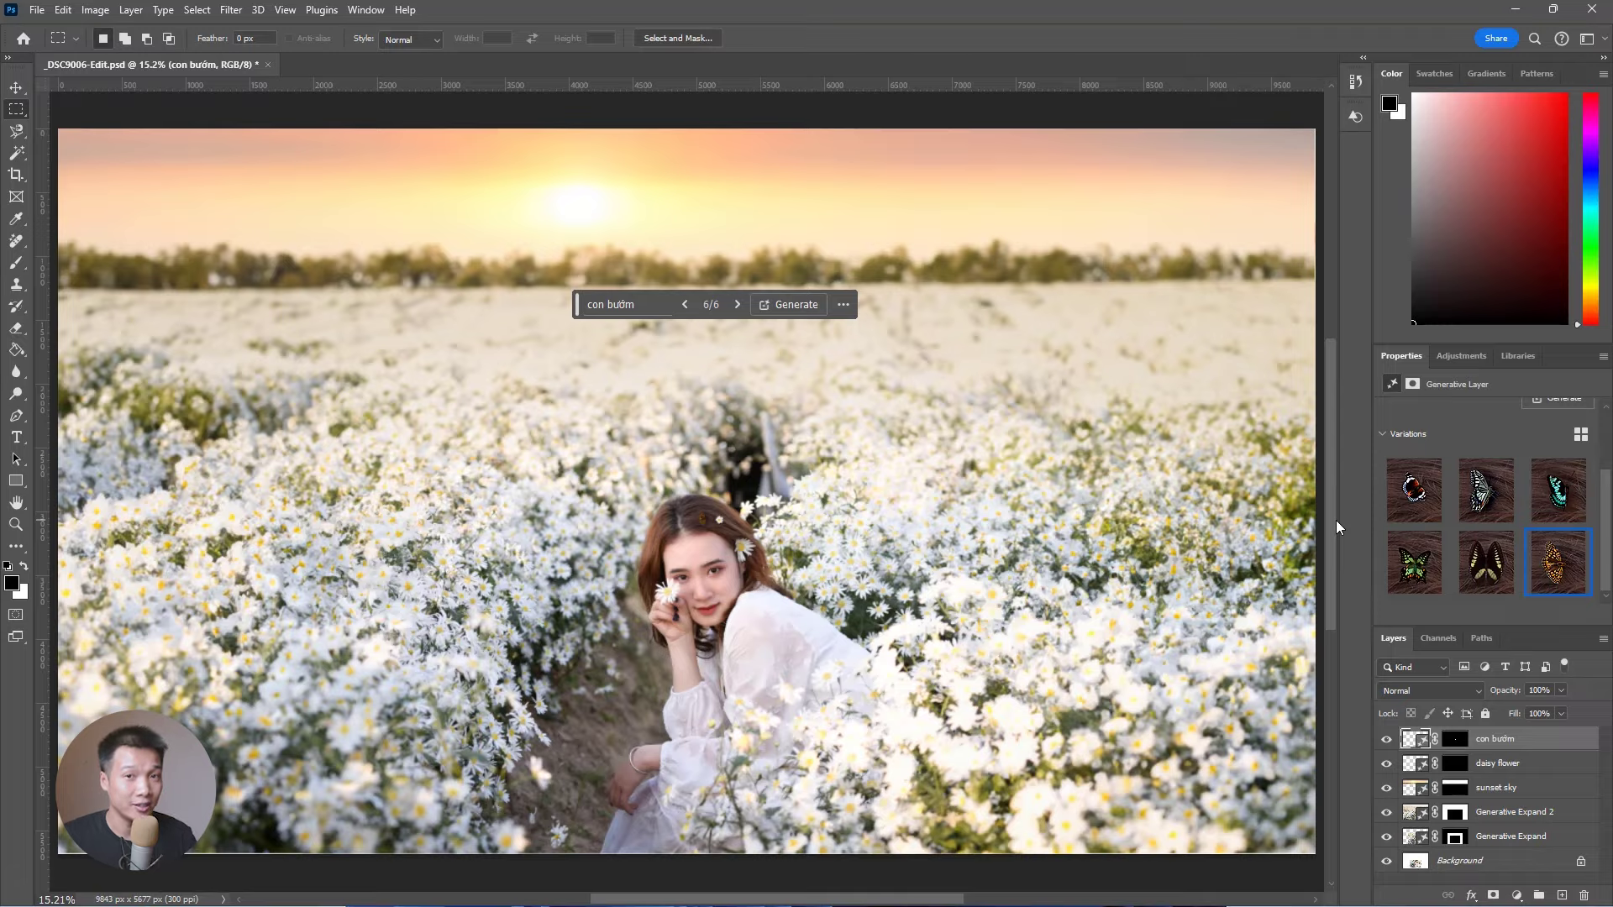
Step: Zoom to the arm and set up the Remove Tool with brush size 31
key("z")
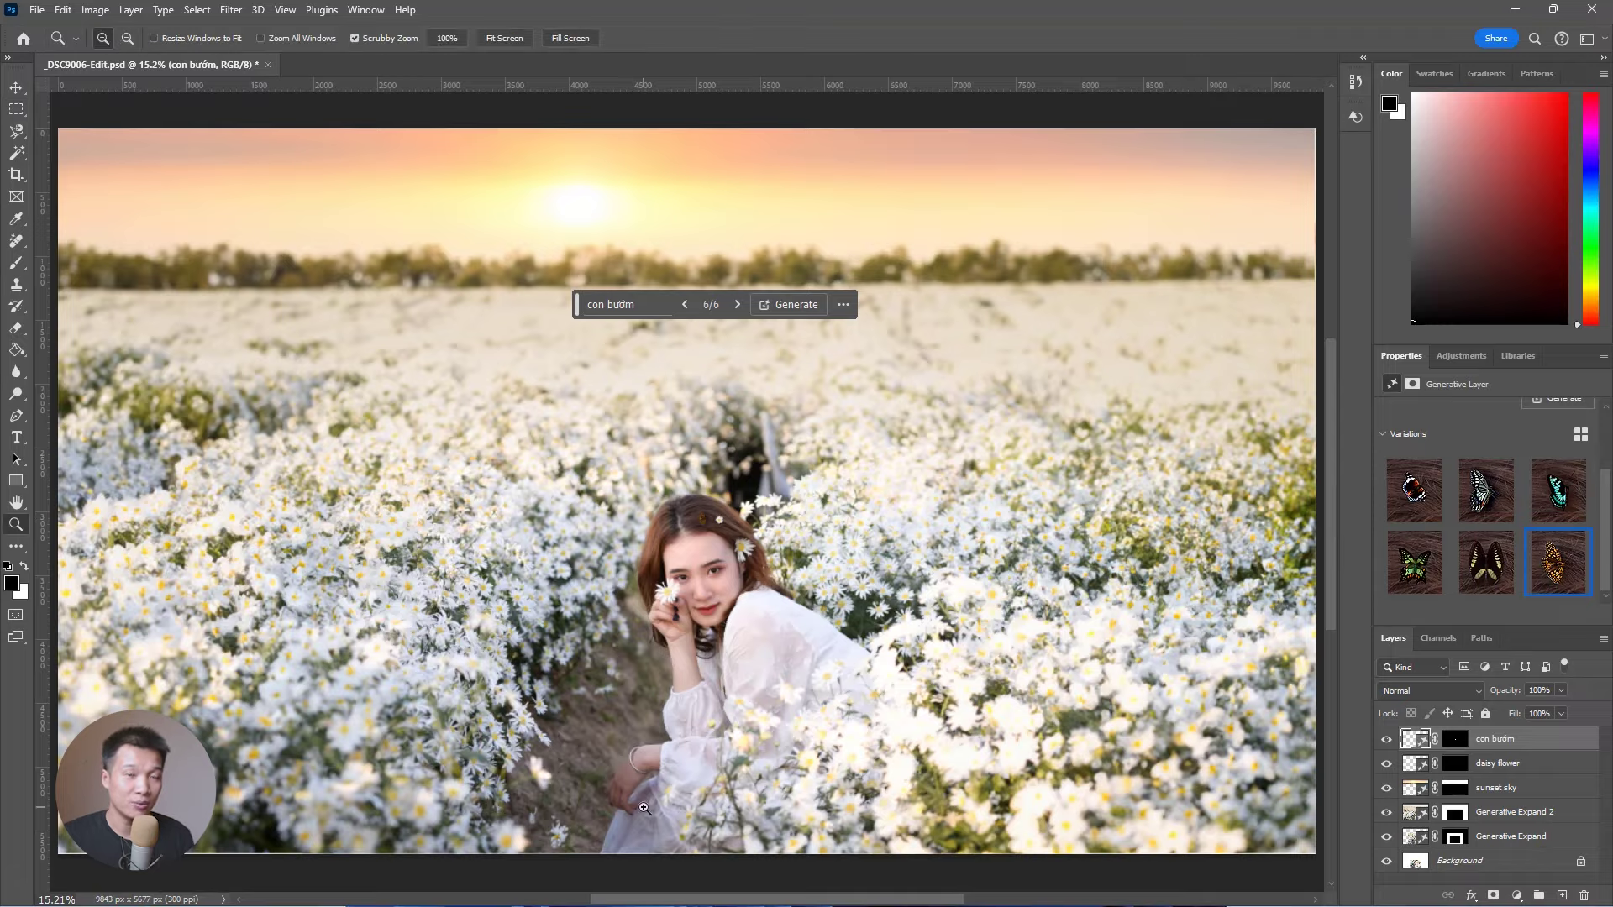
left_click_drag(643, 808, 756, 808)
right_click(20, 300)
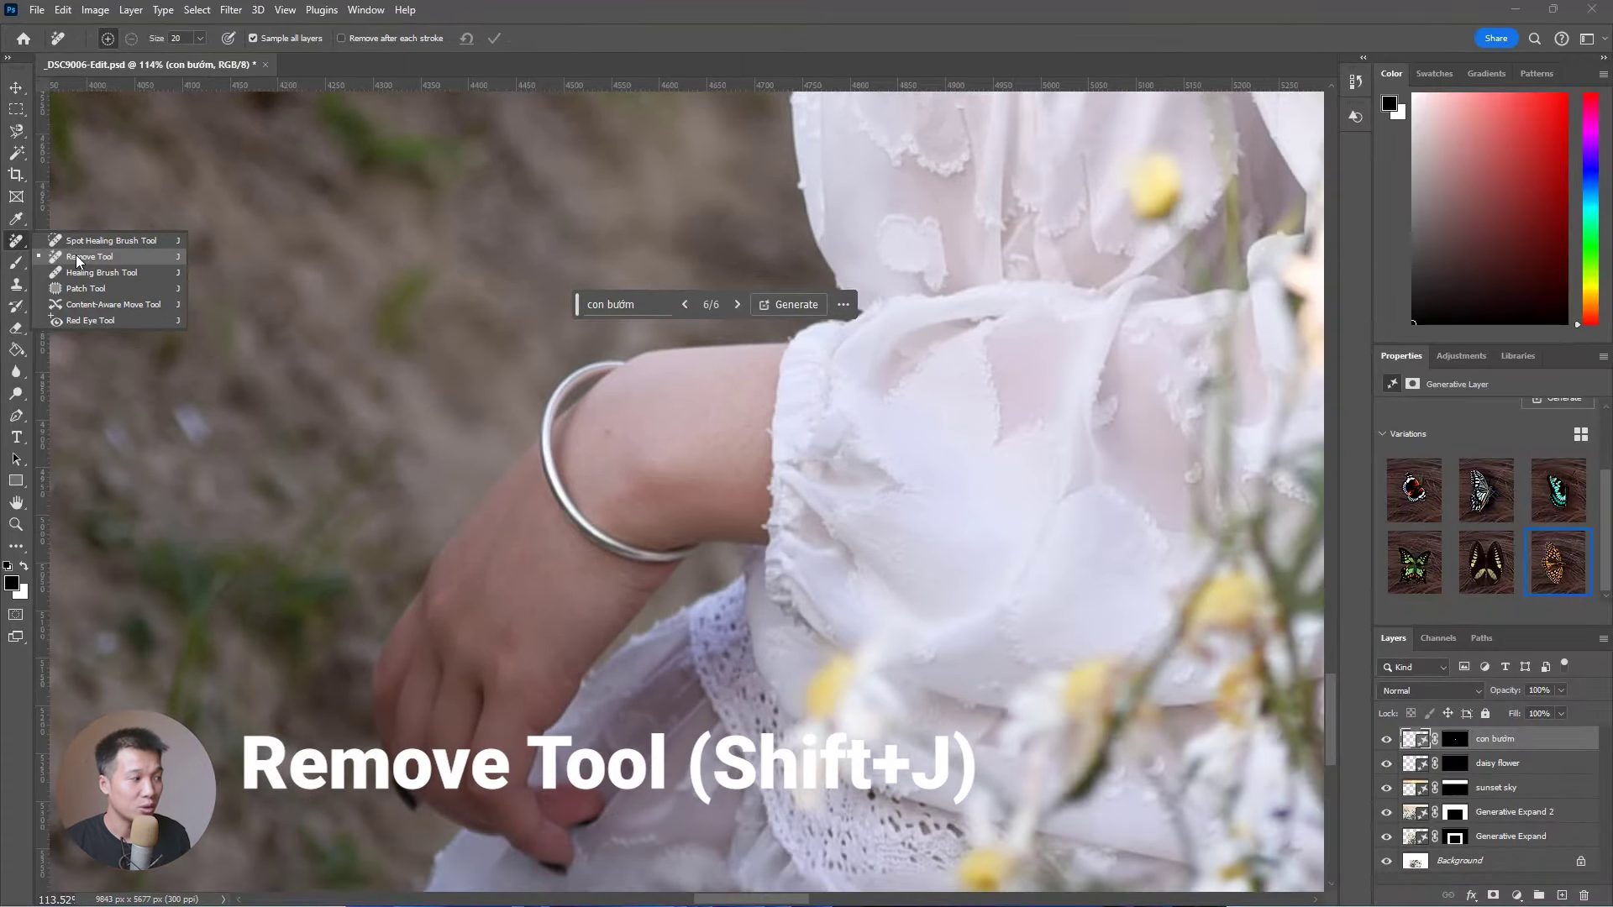
left_click(93, 257)
left_click(199, 38)
left_click_drag(193, 60, 265, 72)
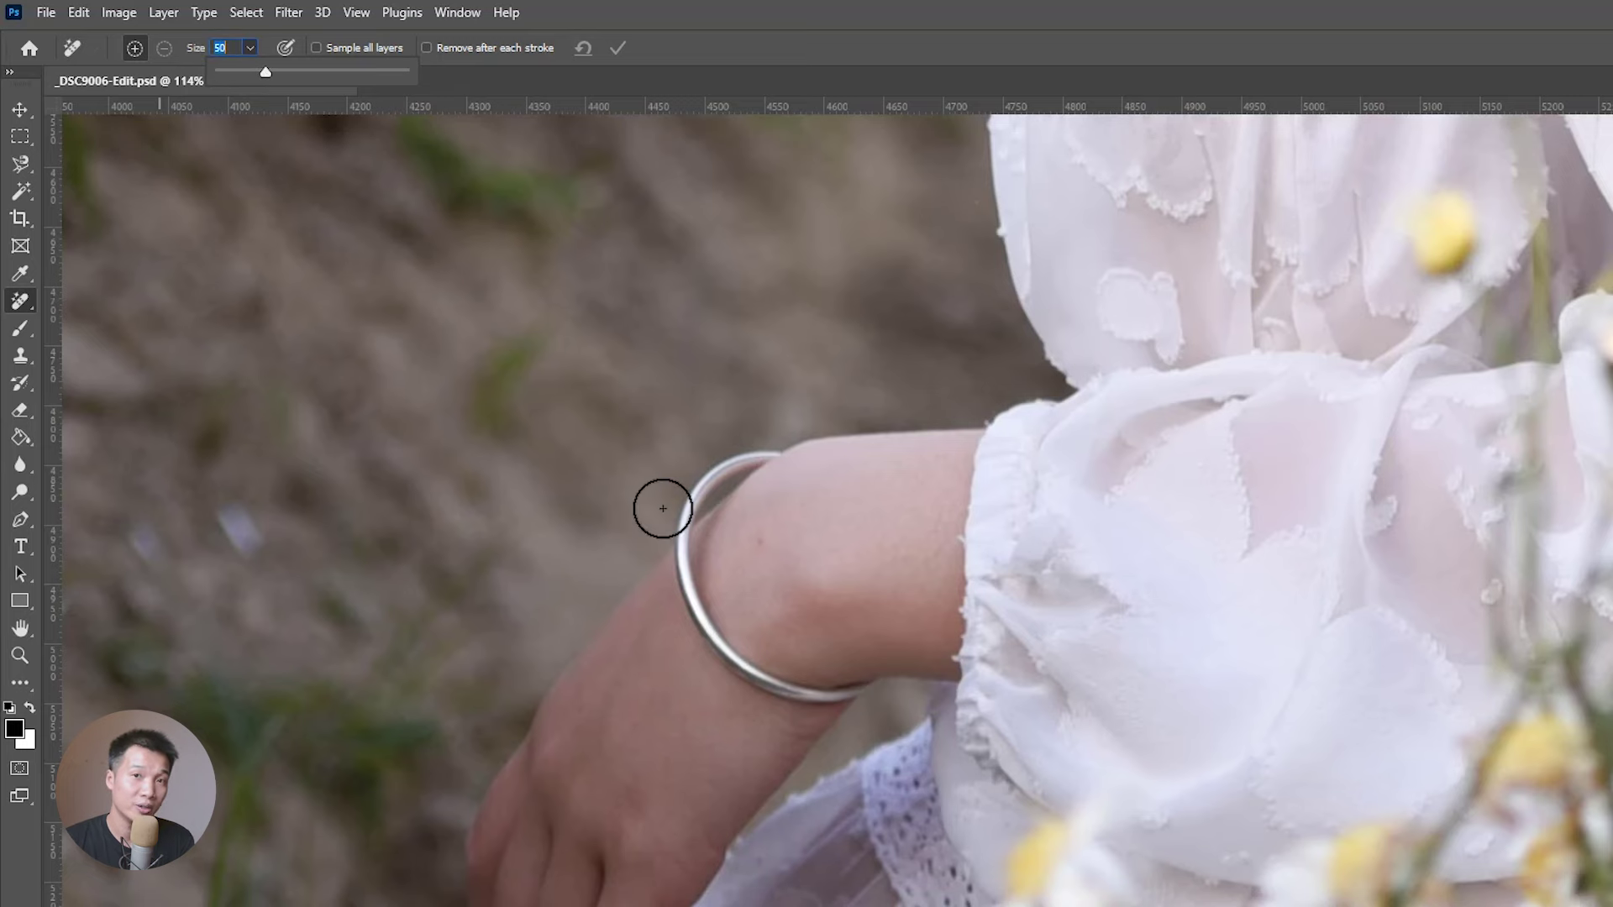
type("31")
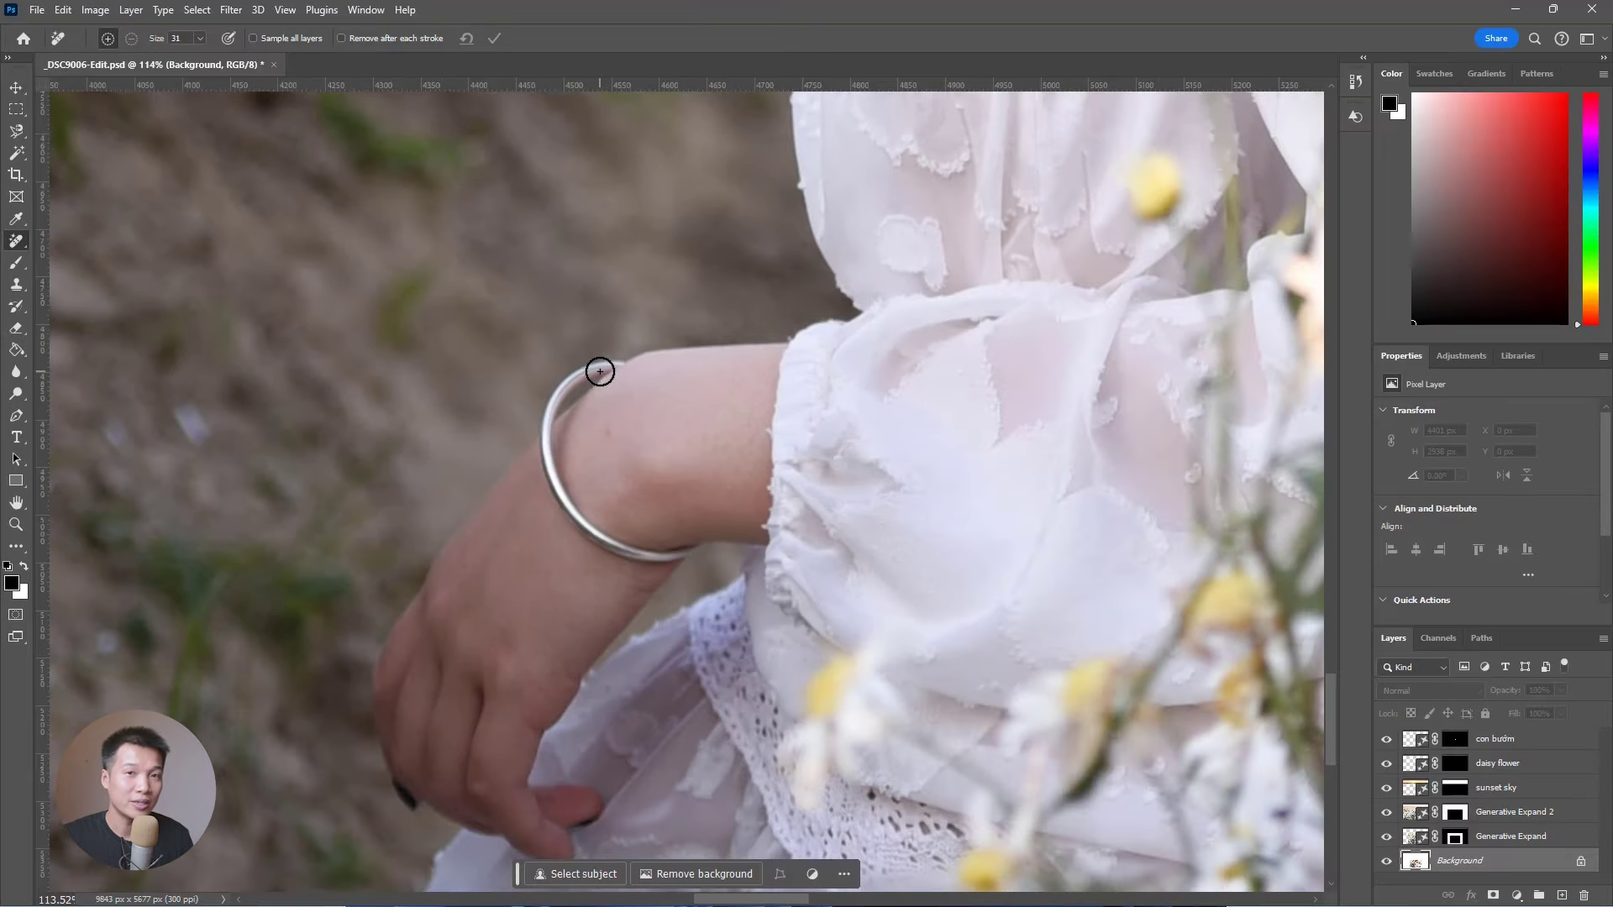
Step: Paint out the bracelet and a leftover forearm patch, applying each removal
left_click_drag(622, 356, 706, 555)
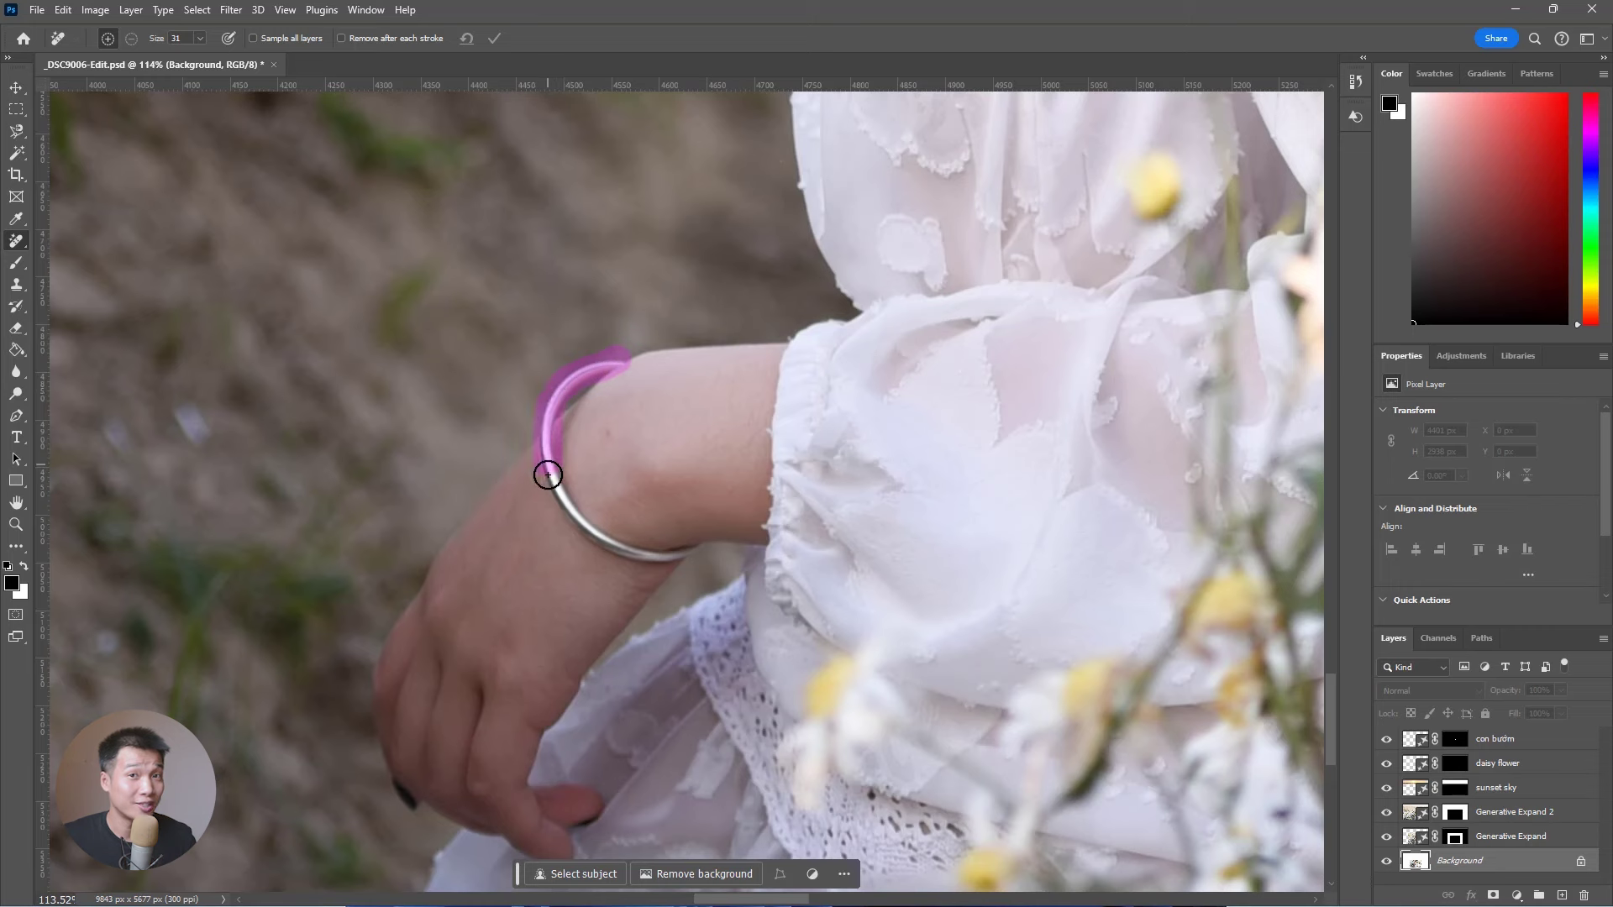
left_click(486, 39)
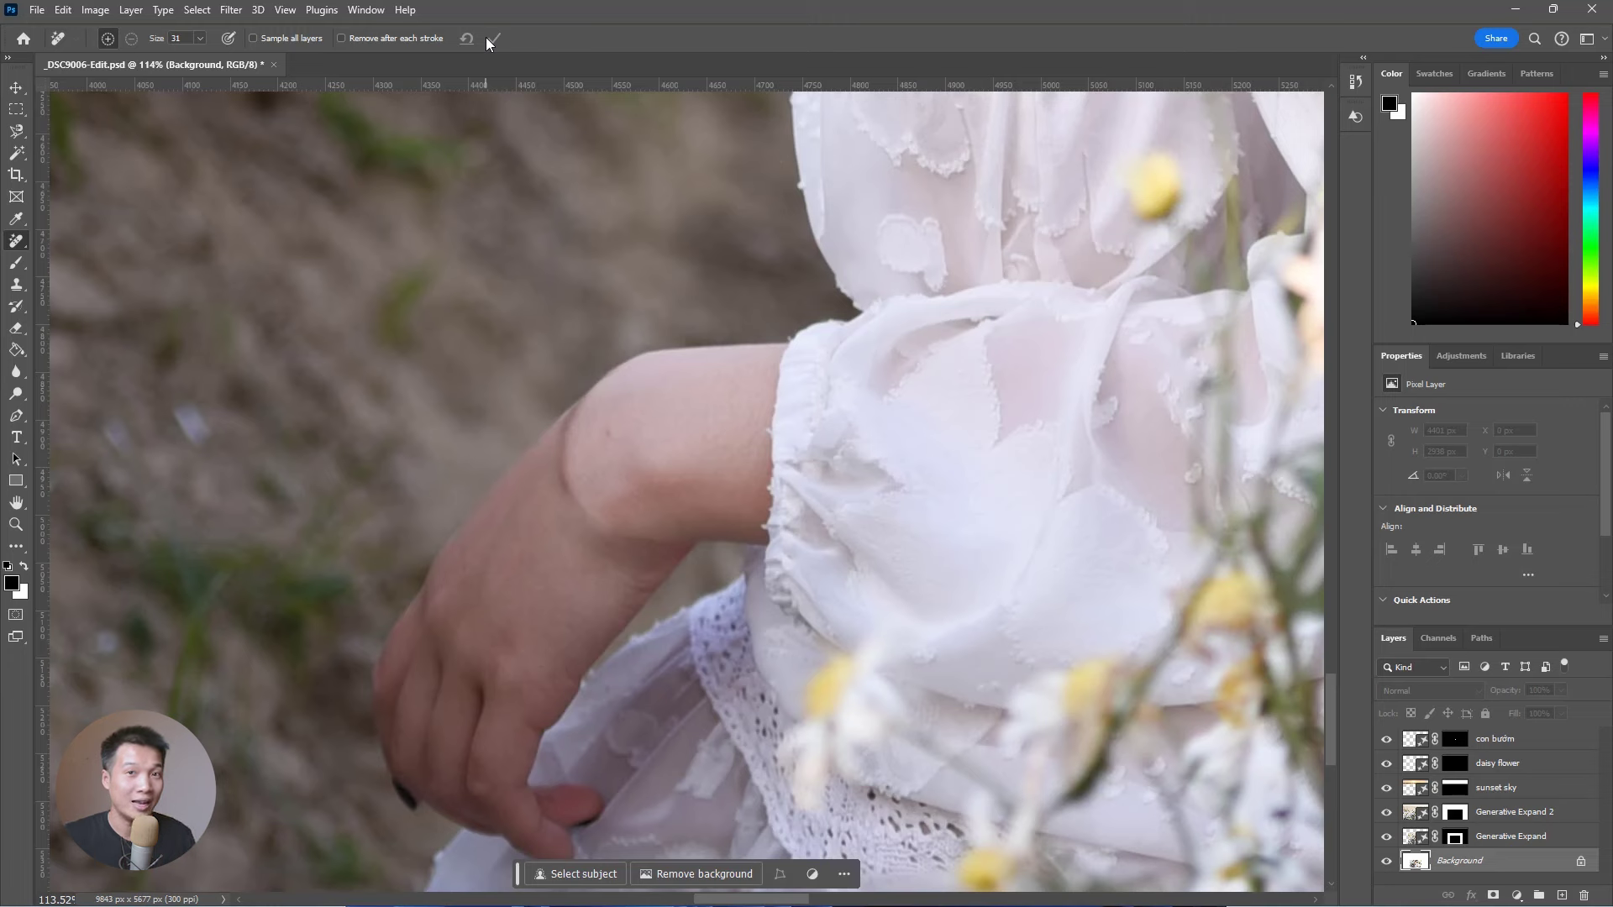
left_click_drag(586, 412, 593, 514)
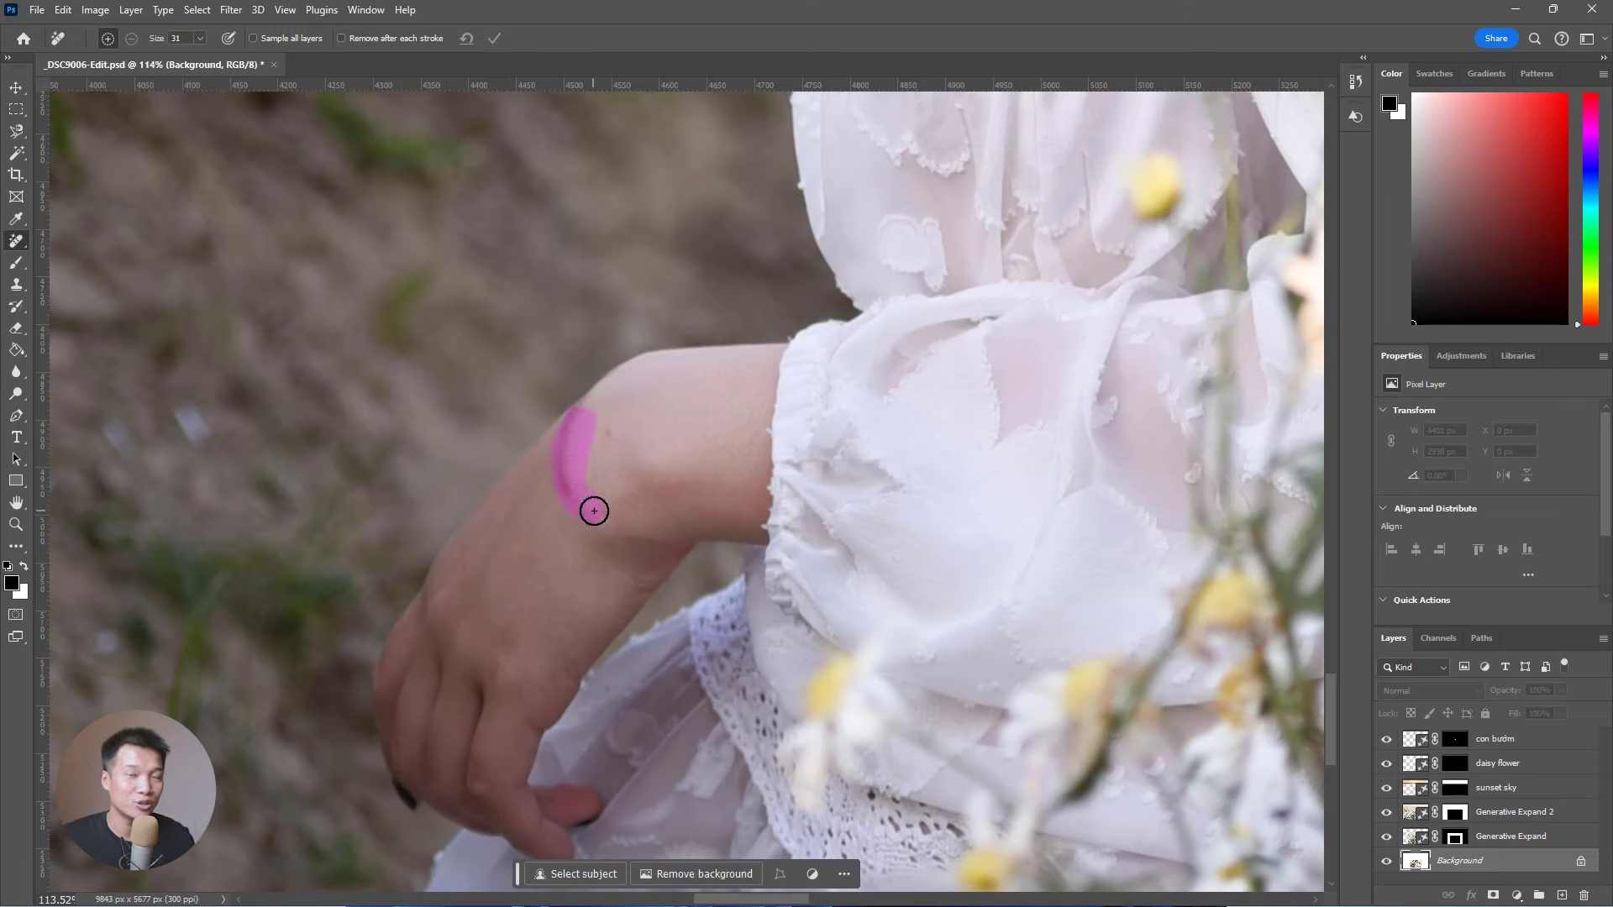
left_click(502, 37)
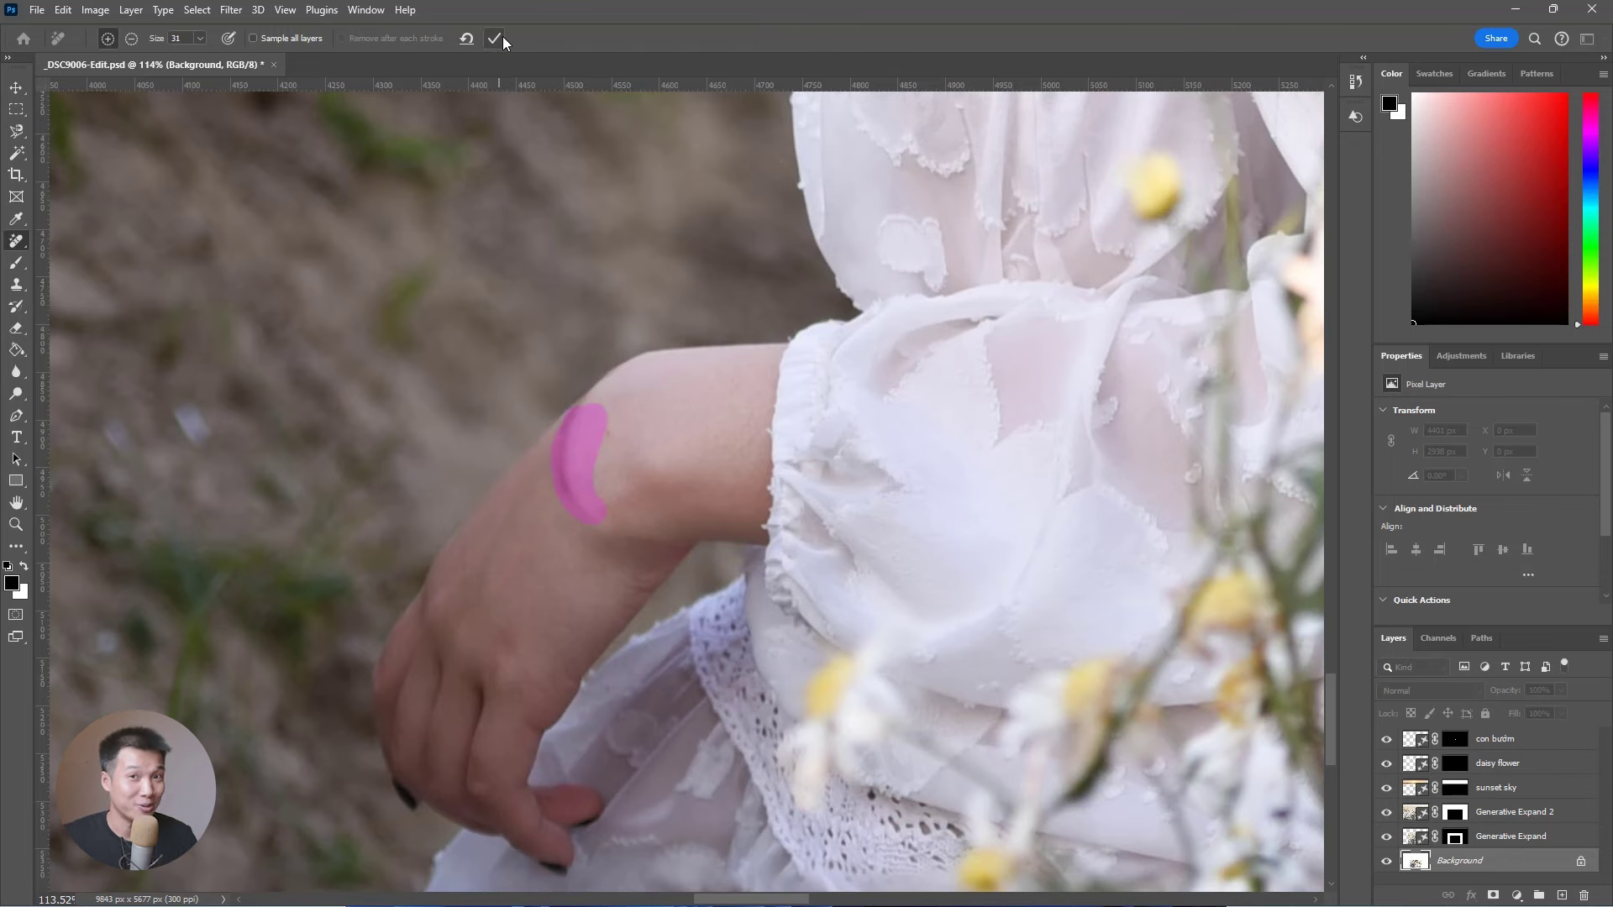